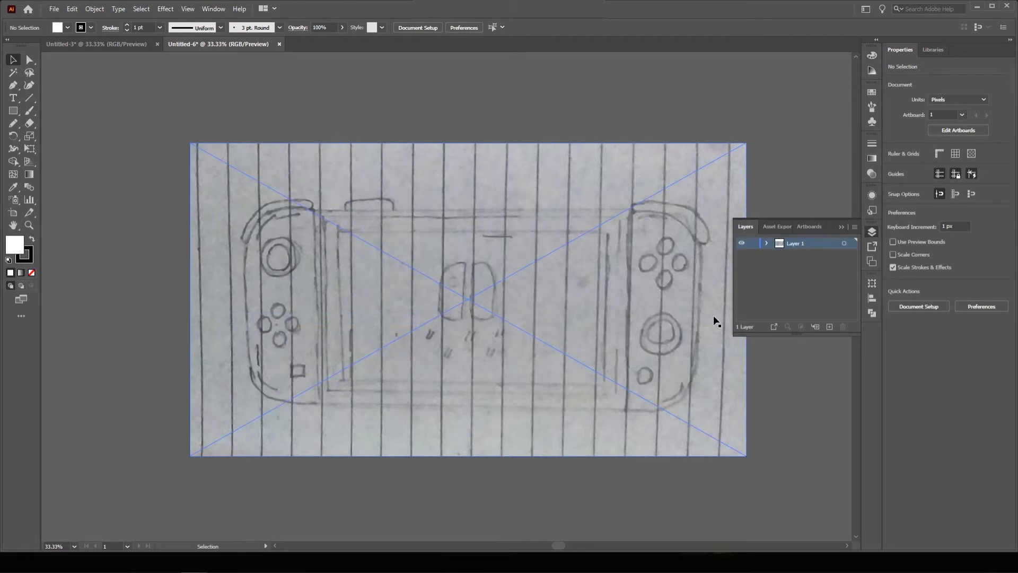
Lock the sketch's Layer 1 and add a new Layer 2 above it.
left_click(754, 243)
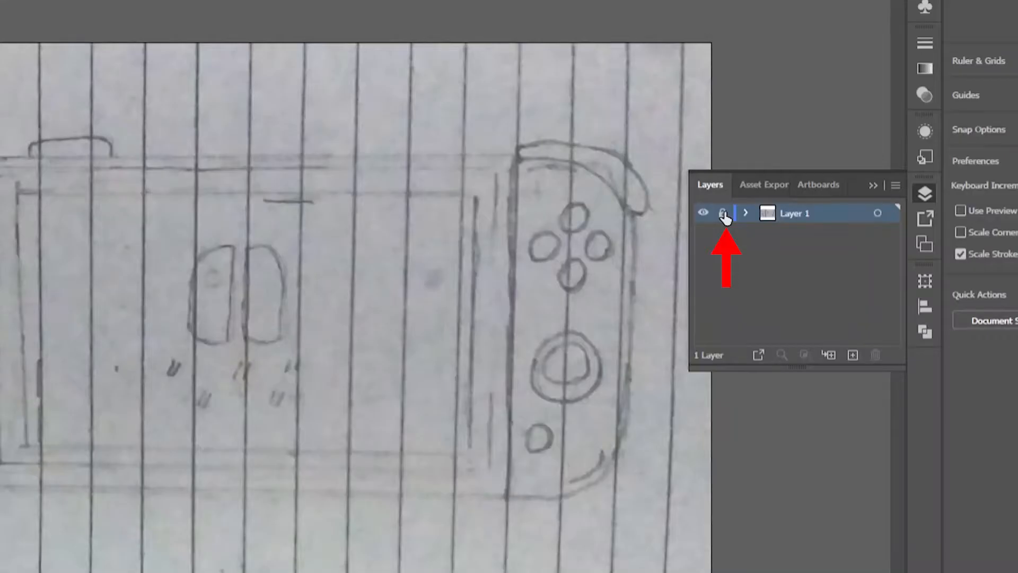
left_click(723, 213)
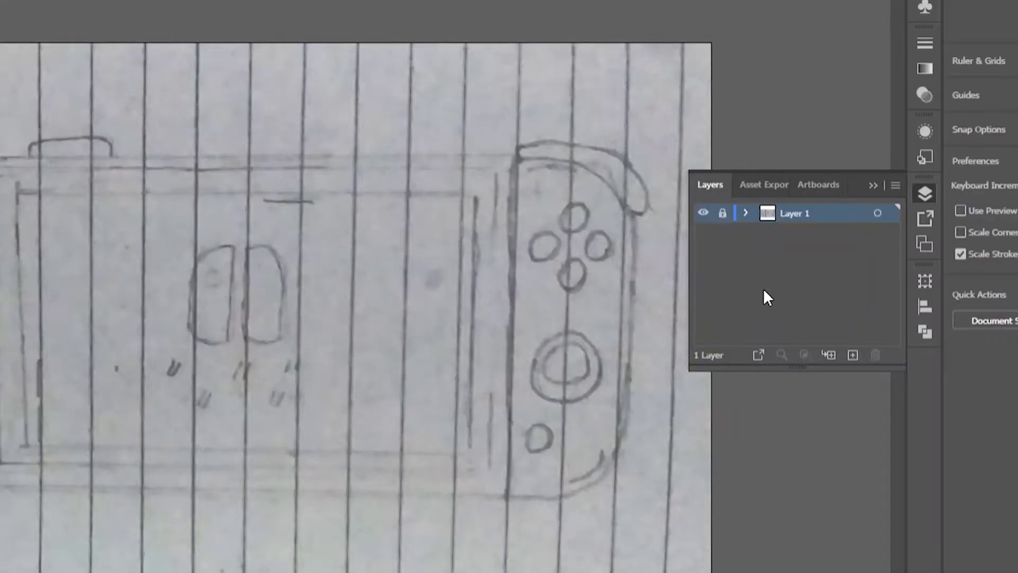
left_click(854, 352)
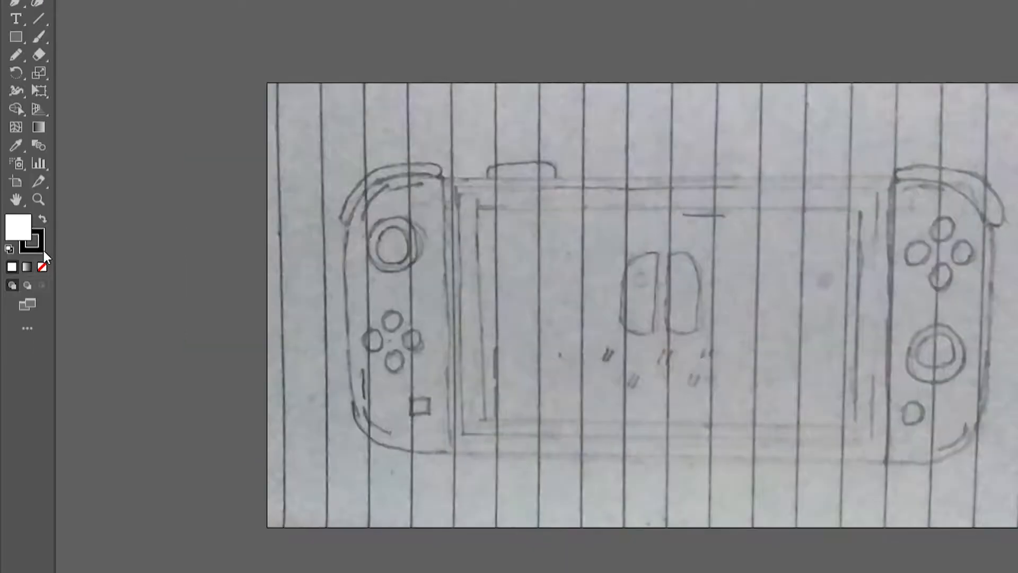
Set the fill to None, leaving the stroke active for editing.
left_click(32, 260)
left_click(12, 228)
left_click(42, 267)
left_click(43, 247)
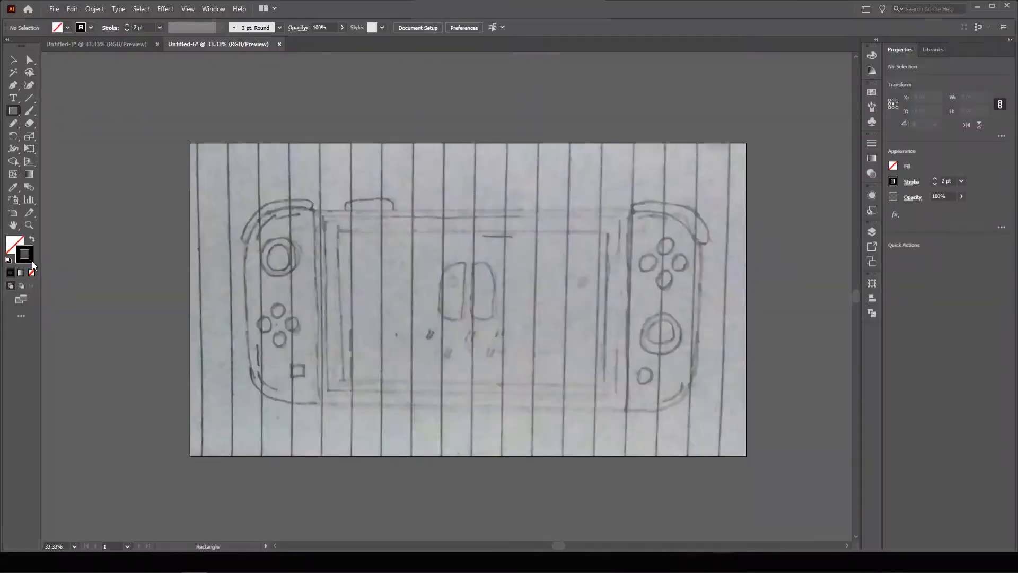
Set the stroke colour to pure red FF0000.
double_click(32, 261)
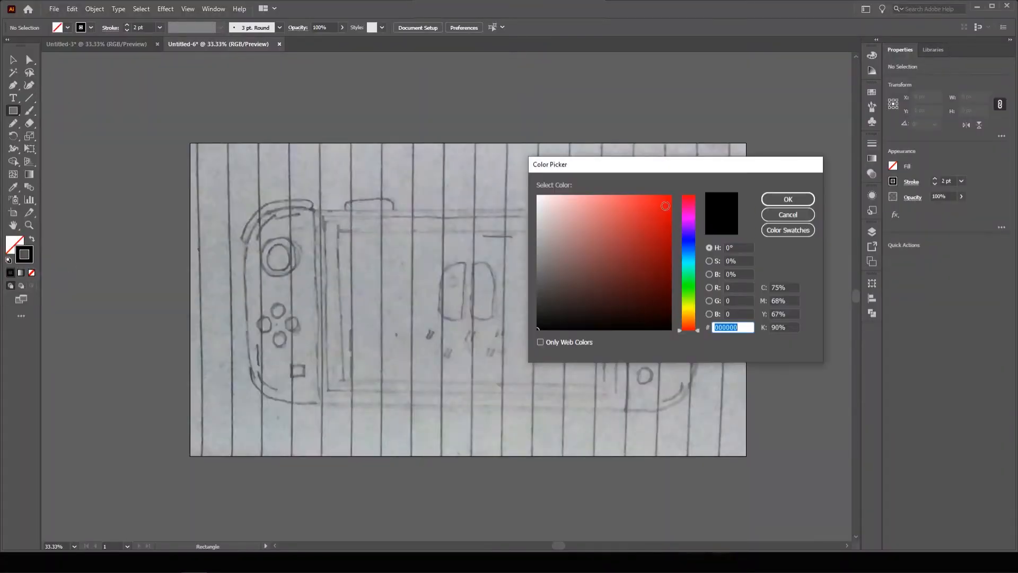
left_click_drag(666, 208, 679, 185)
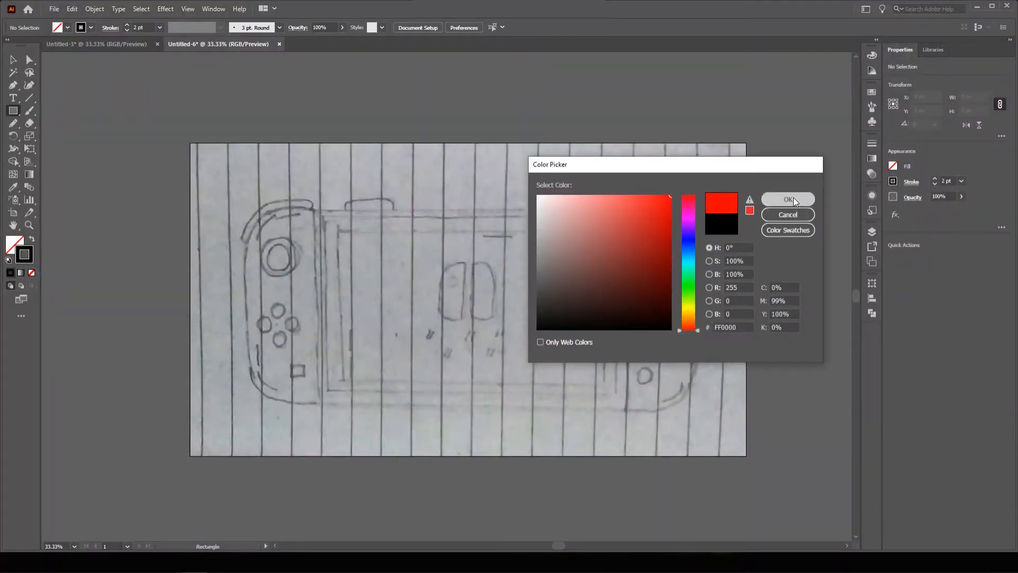
left_click(791, 198)
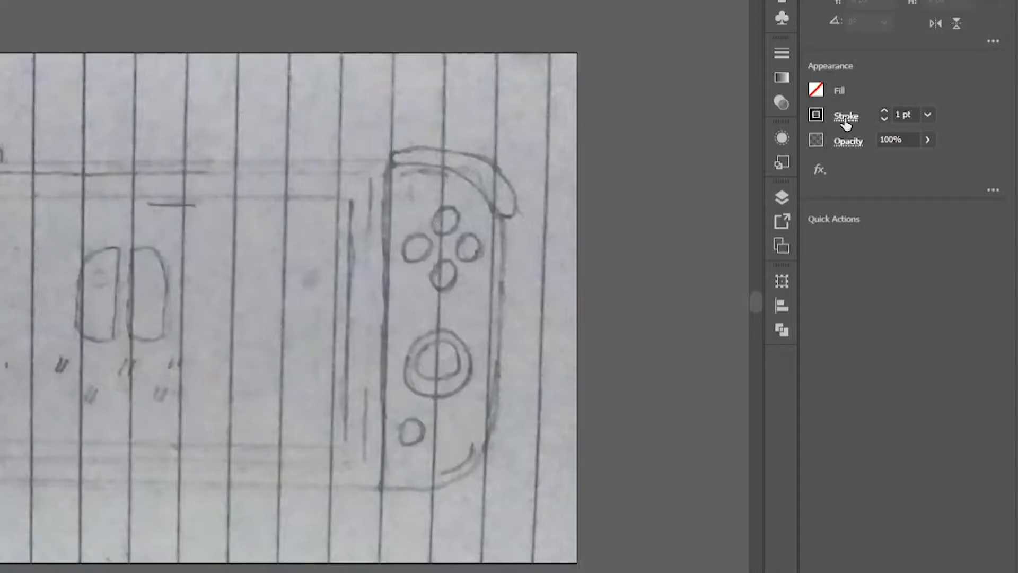
Set the stroke weight to 2 pt with round caps.
left_click(846, 117)
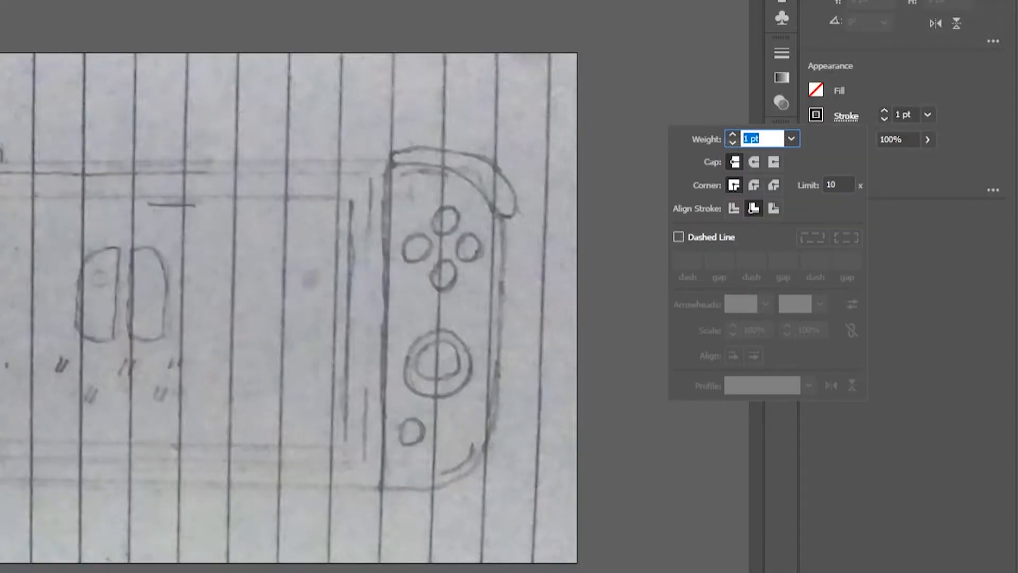
type("2")
left_click(758, 161)
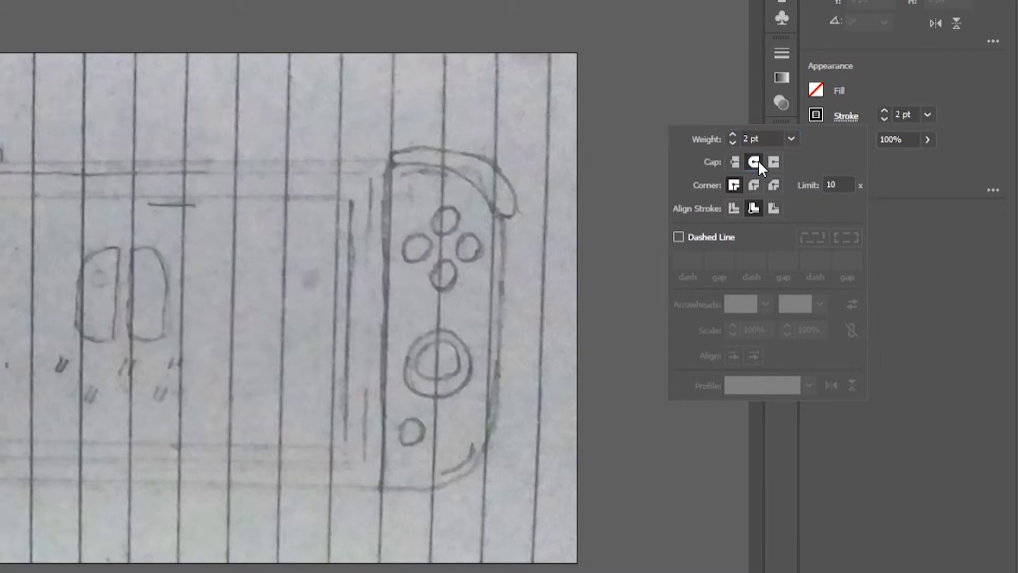
left_click(921, 174)
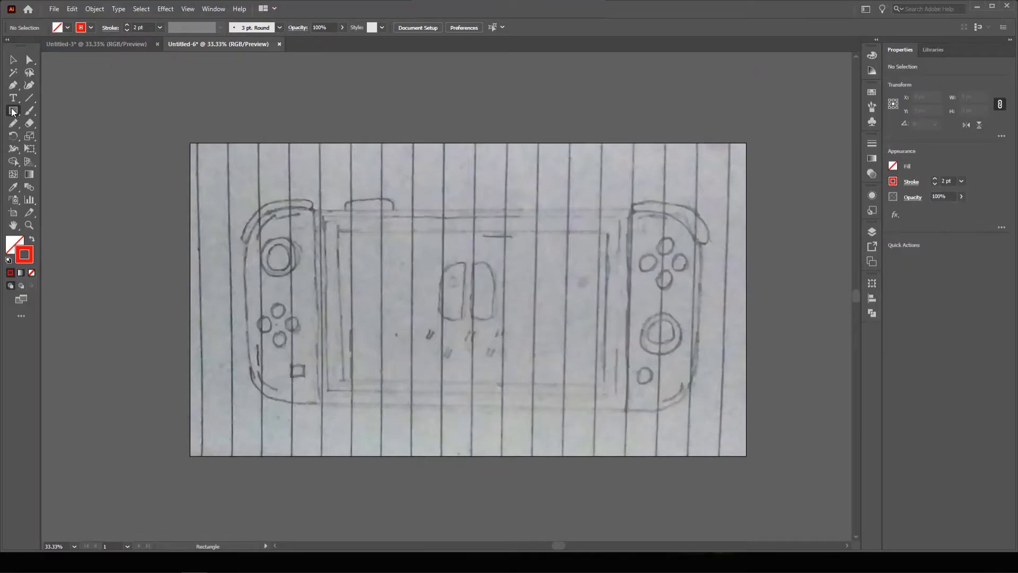
Draw a rectangle over the left Joy-Con sketch and round its two left corners.
left_click(12, 112)
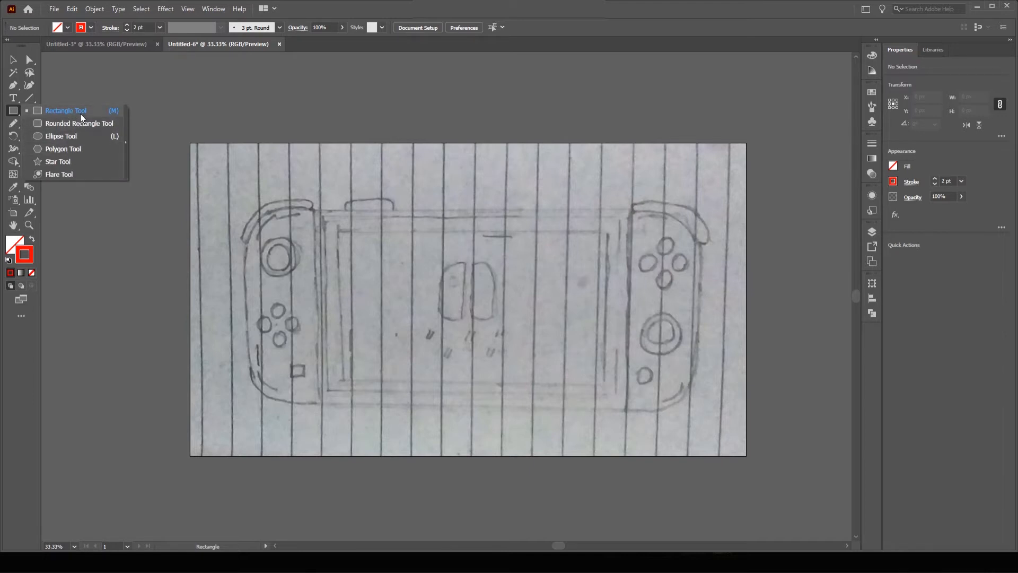
left_click(81, 113)
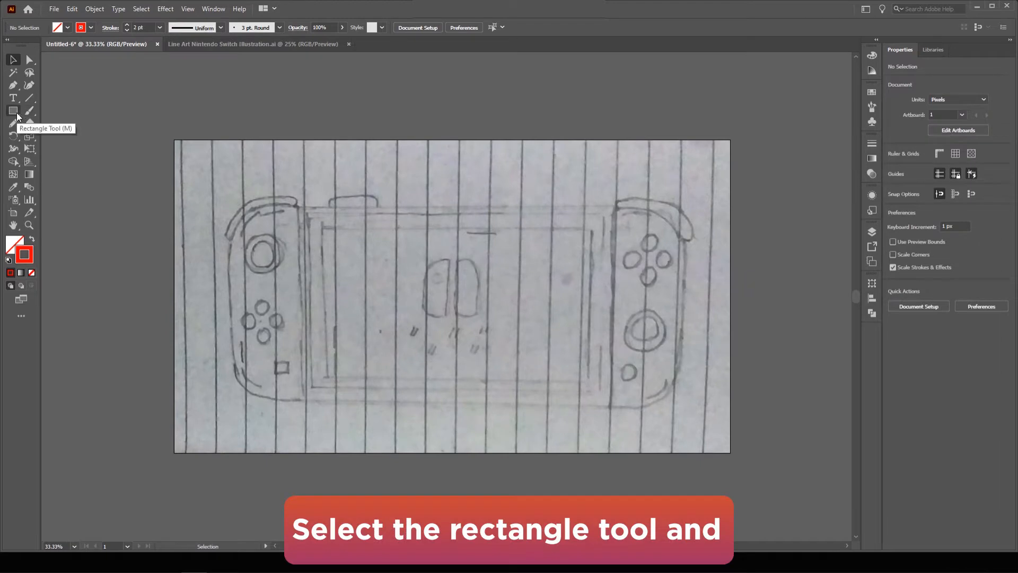
left_click_drag(12, 110, 69, 110)
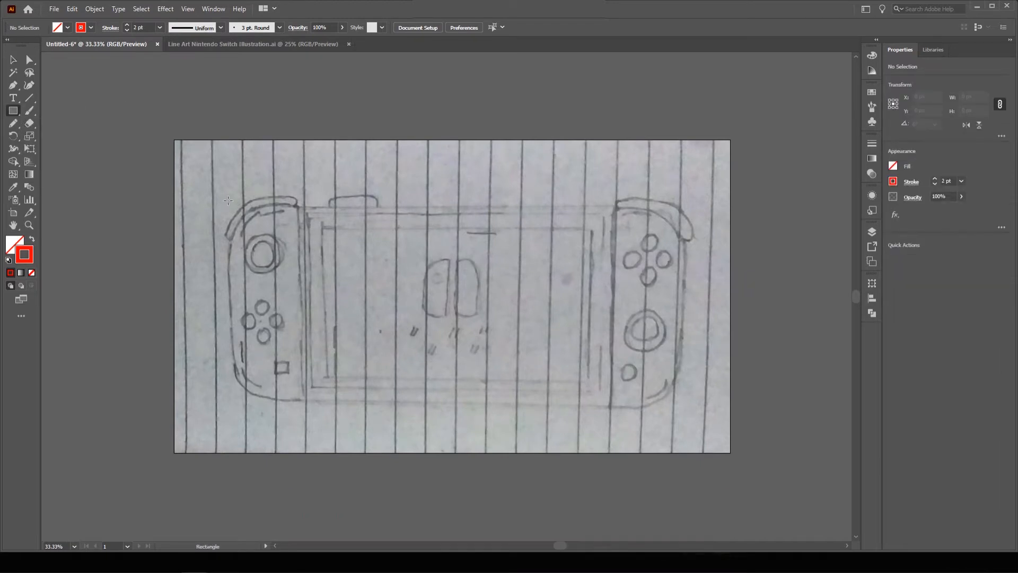
mouse_move(229, 200)
left_mouse_down()
mouse_move(289, 312)
mouse_move(301, 401)
left_mouse_up()
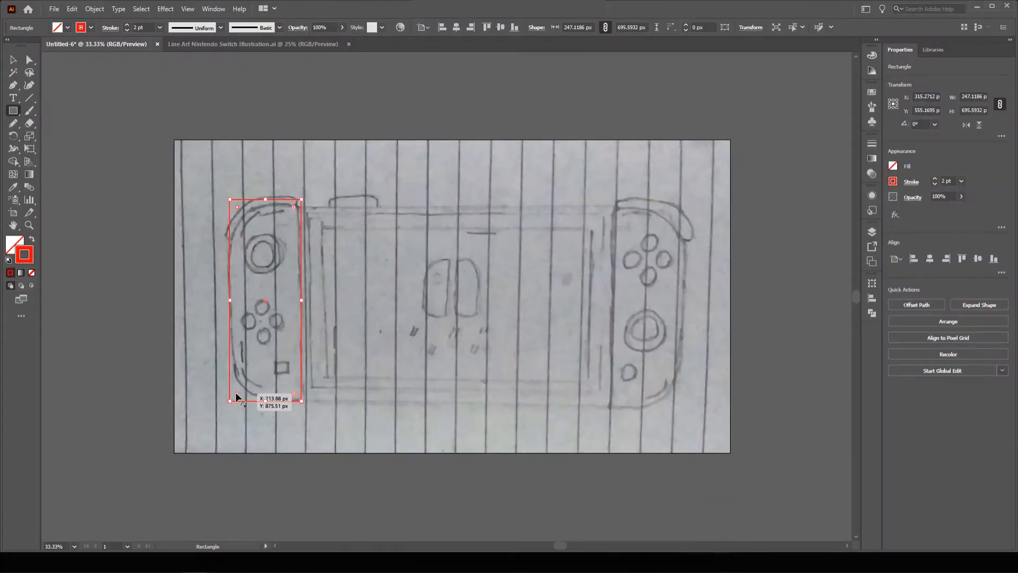
left_click_drag(237, 396, 284, 360)
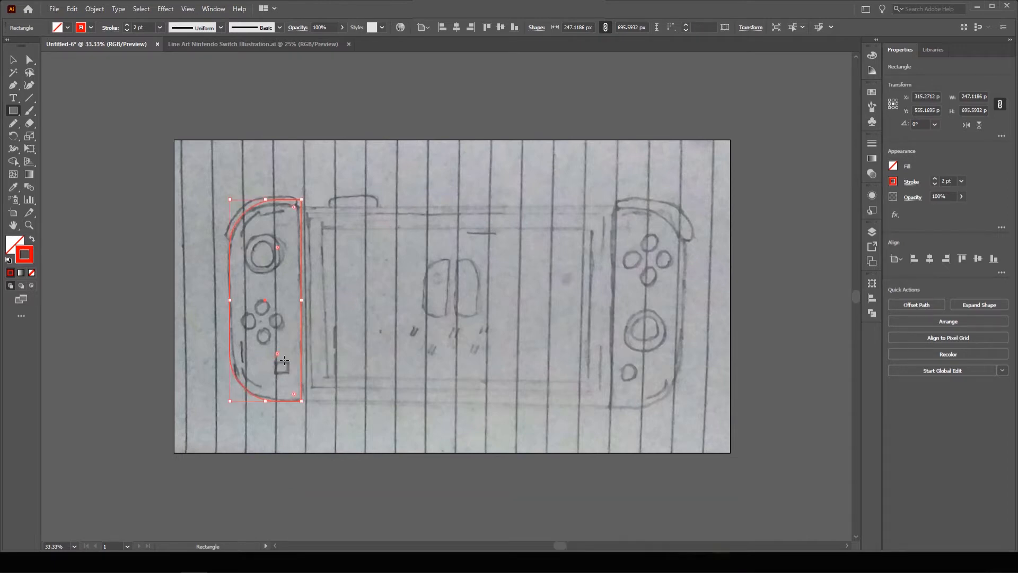
left_click(14, 60)
left_click(145, 186)
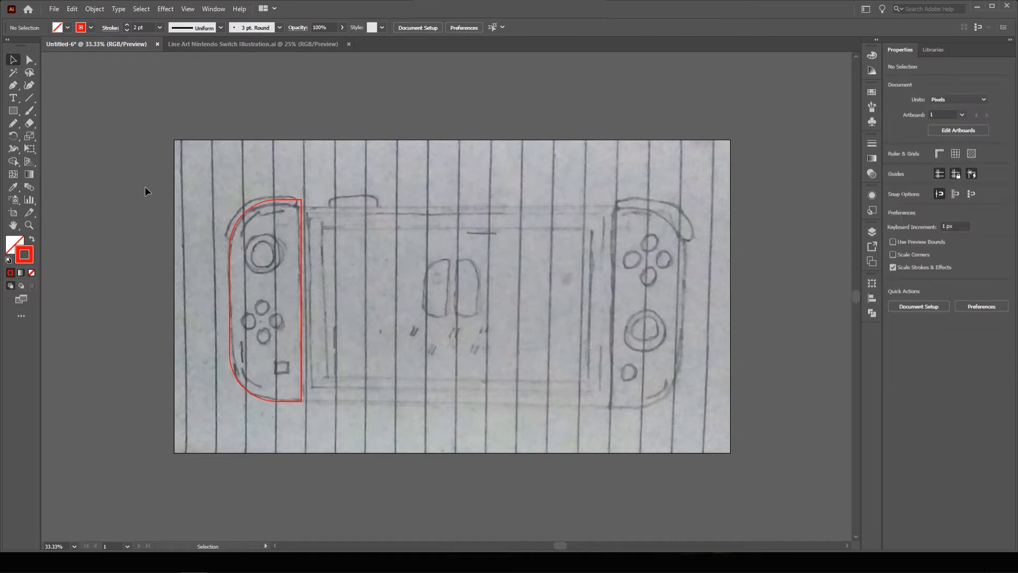
Draw two concentric circles, about 132 px and 92 px, over the left joystick.
left_click_drag(9, 113, 66, 136)
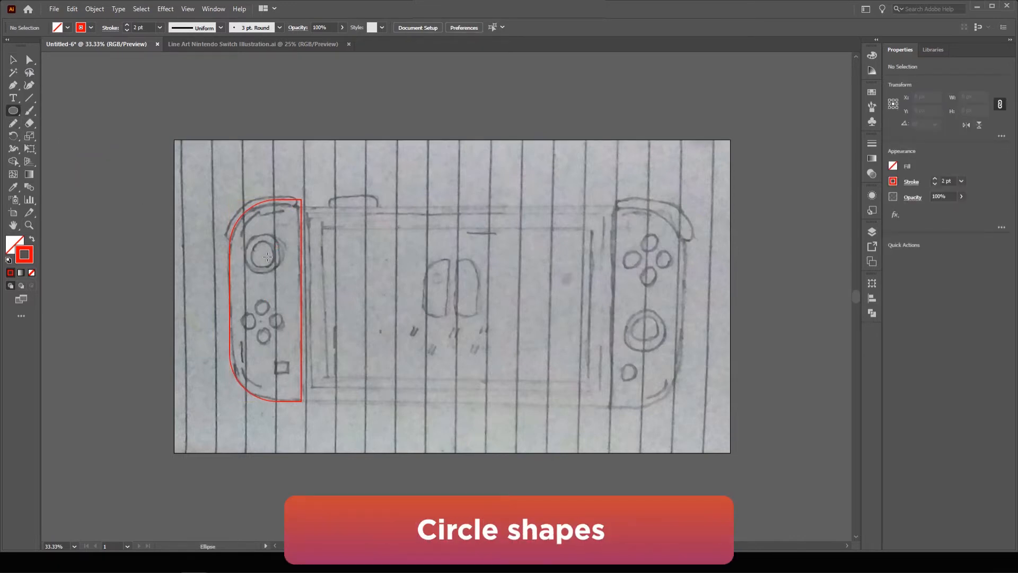
left_click_drag(259, 255, 264, 273)
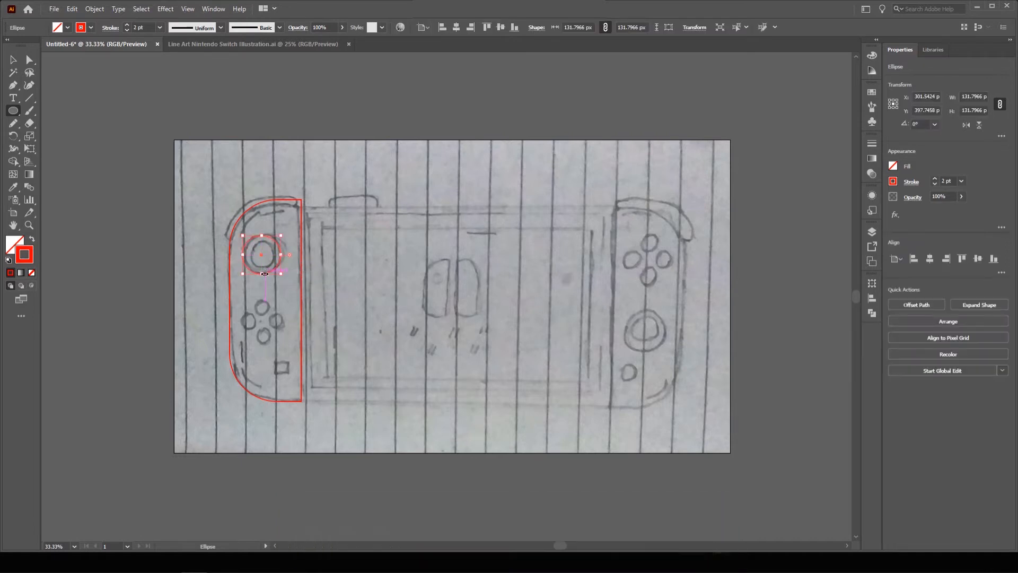
left_click(13, 62)
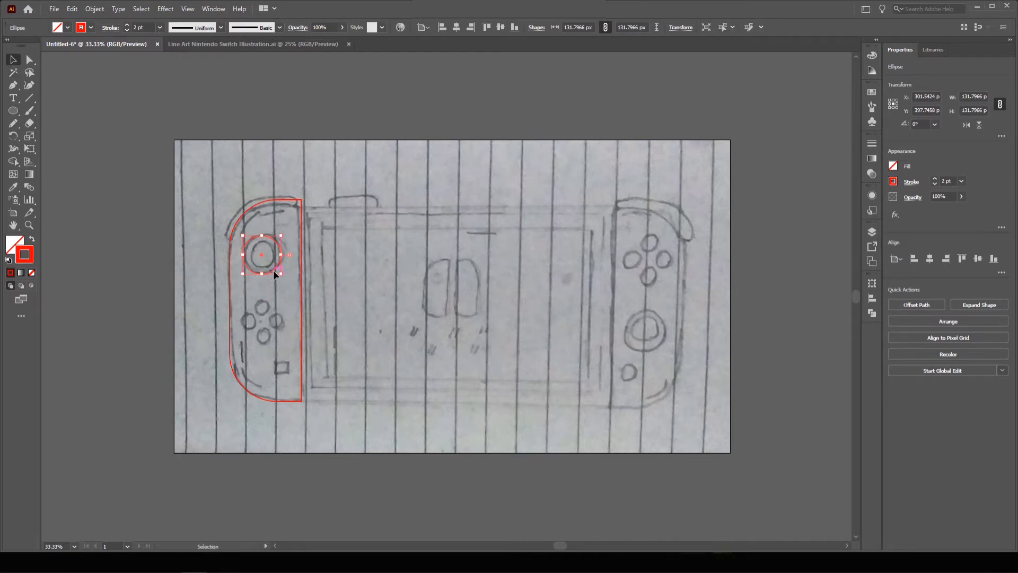
left_click_drag(273, 269, 270, 269)
left_click(142, 211)
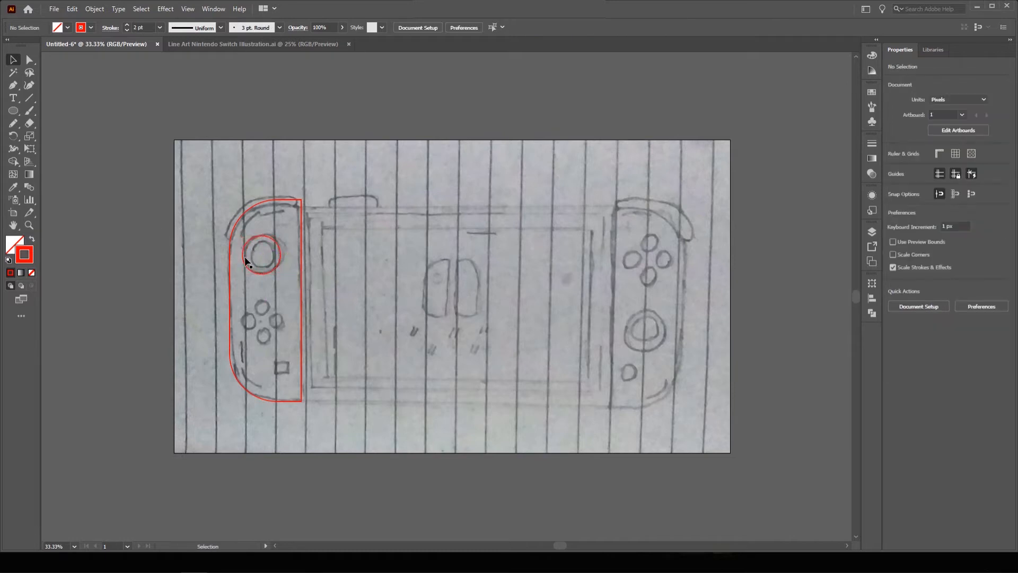
key("l")
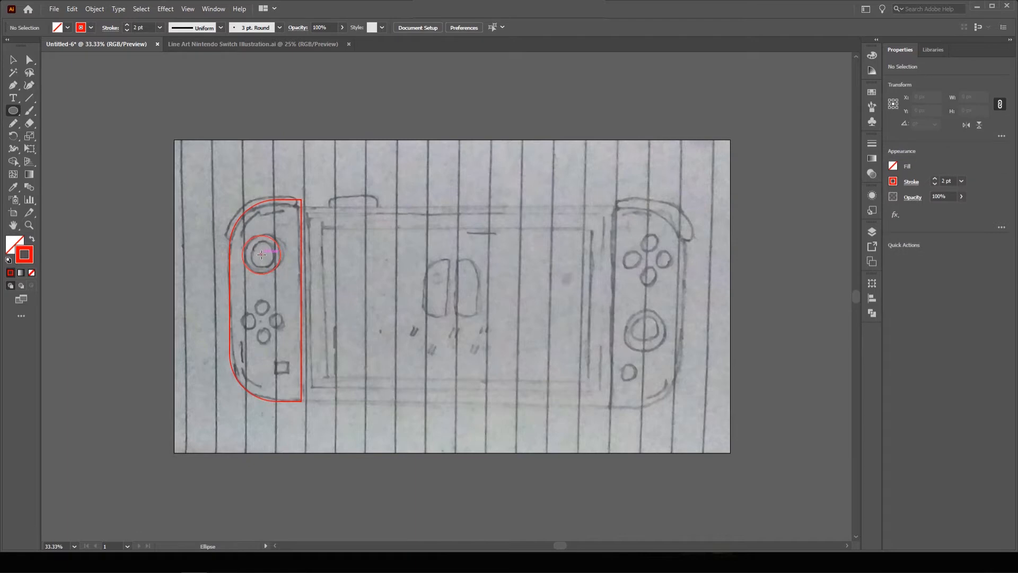
left_click_drag(262, 255, 265, 268)
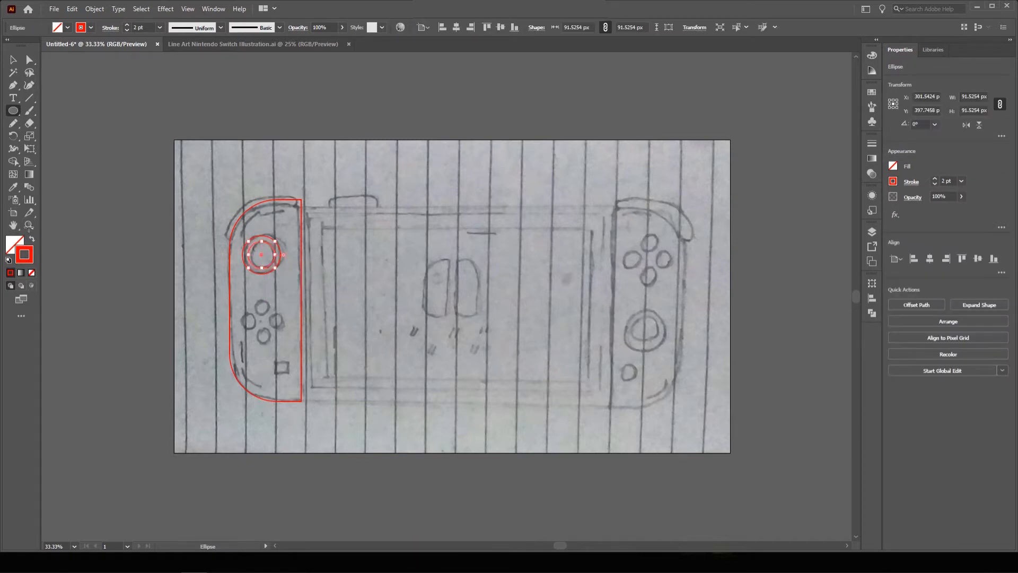
left_click(14, 60)
left_click(199, 270)
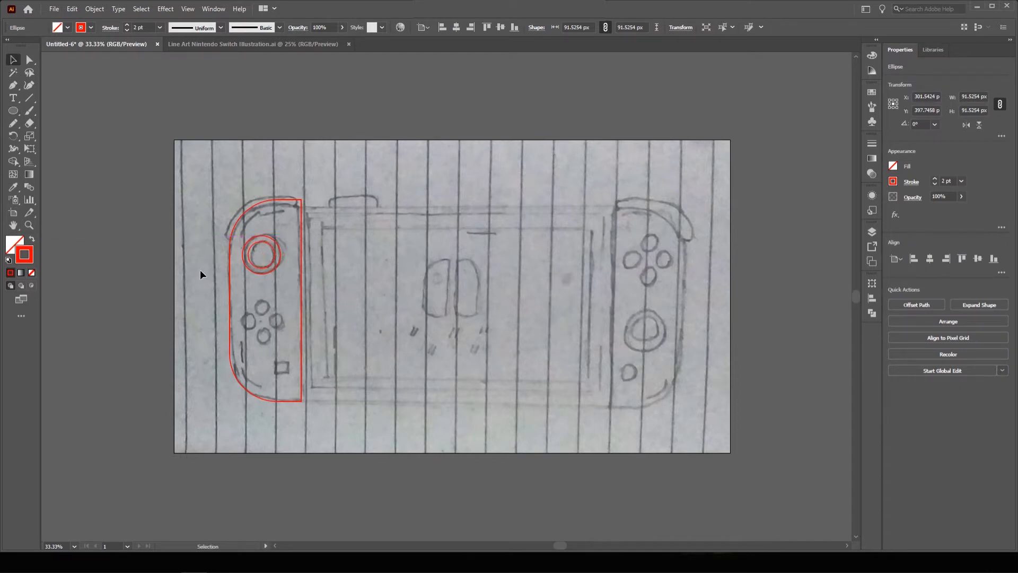
left_click_drag(305, 288, 322, 234)
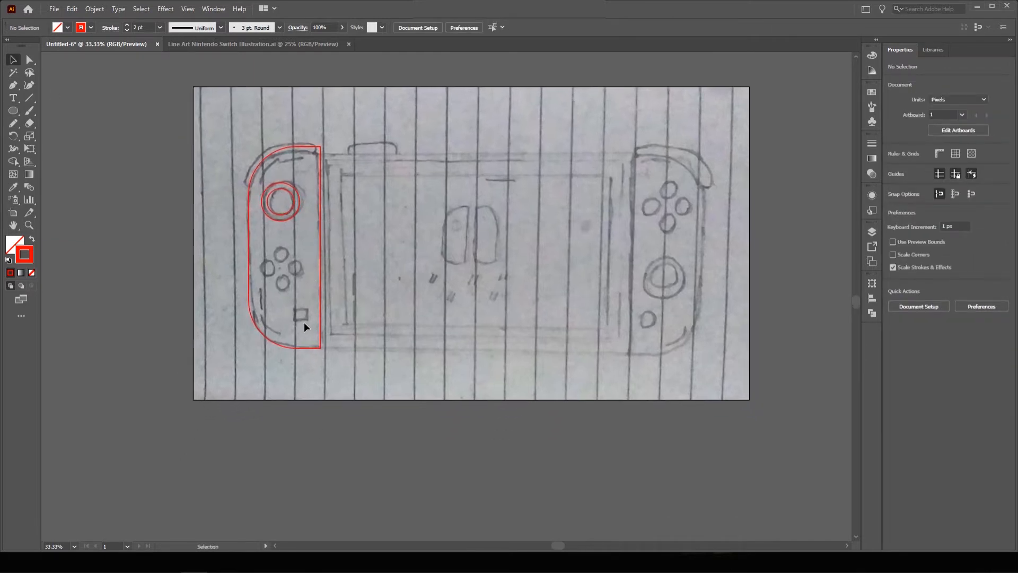
Lower the top edge of the left Joy-Con rectangle slightly.
left_click(286, 347)
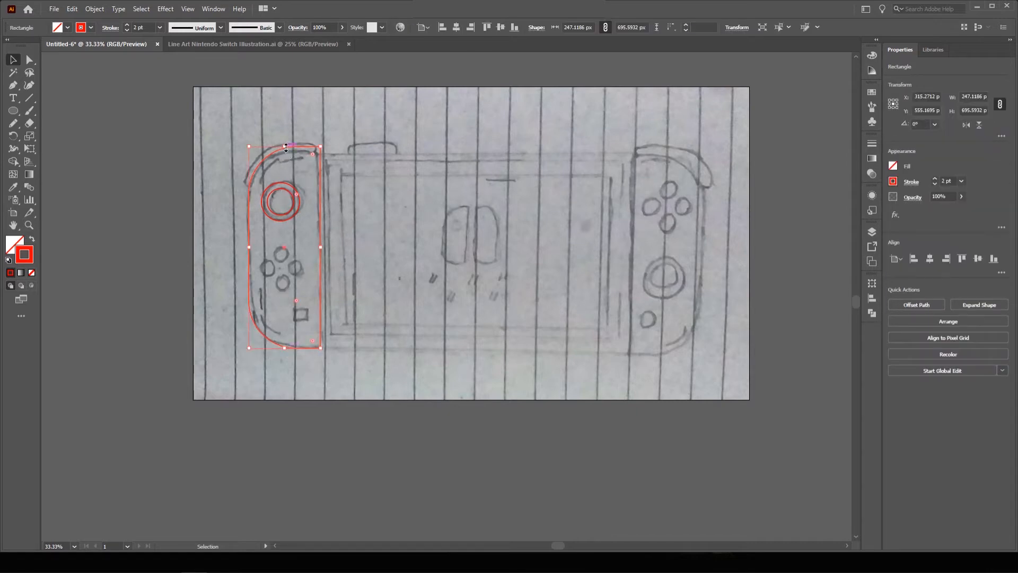
left_click_drag(285, 146, 284, 154)
left_click(191, 209)
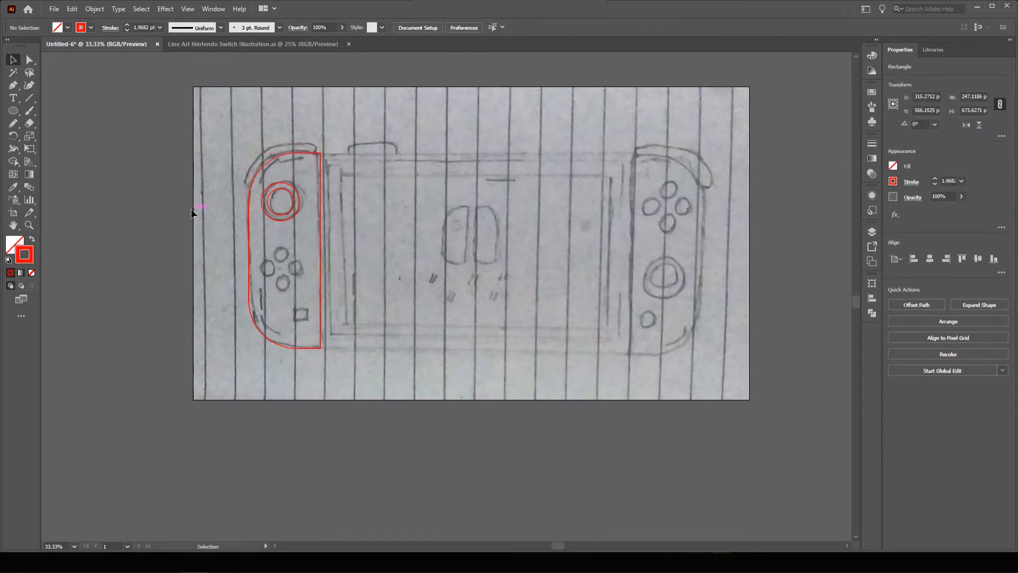
Trace the left Joy-Con's four direction buttons with small circles about 55 px each.
left_click(14, 110)
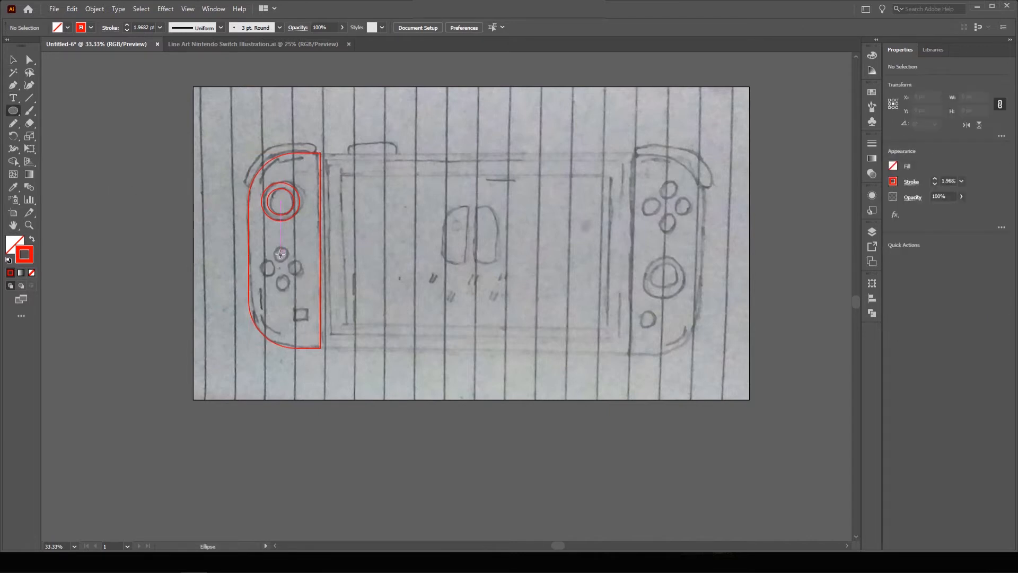
left_click_drag(281, 254, 285, 261)
left_click(13, 59)
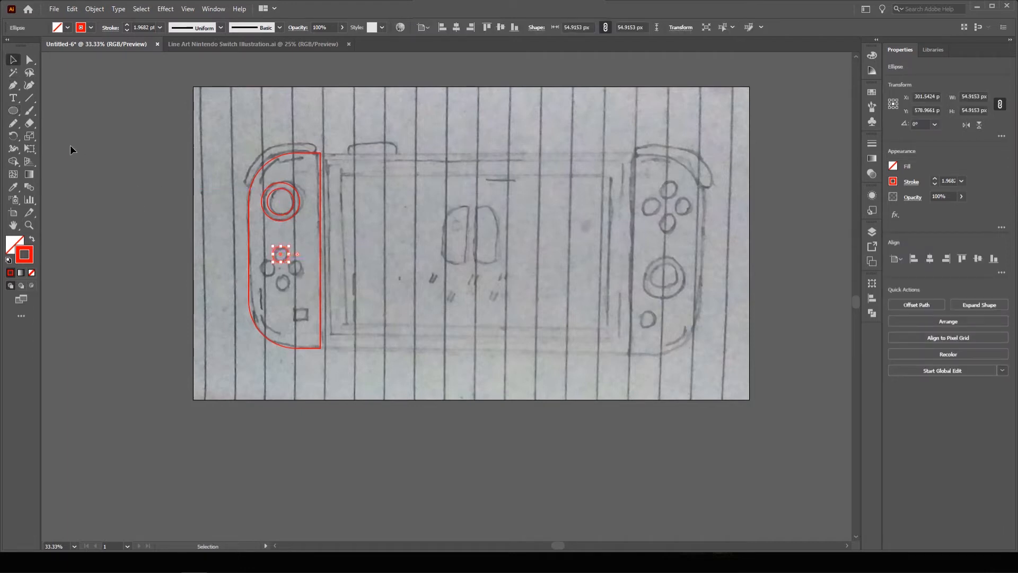
left_click(141, 267)
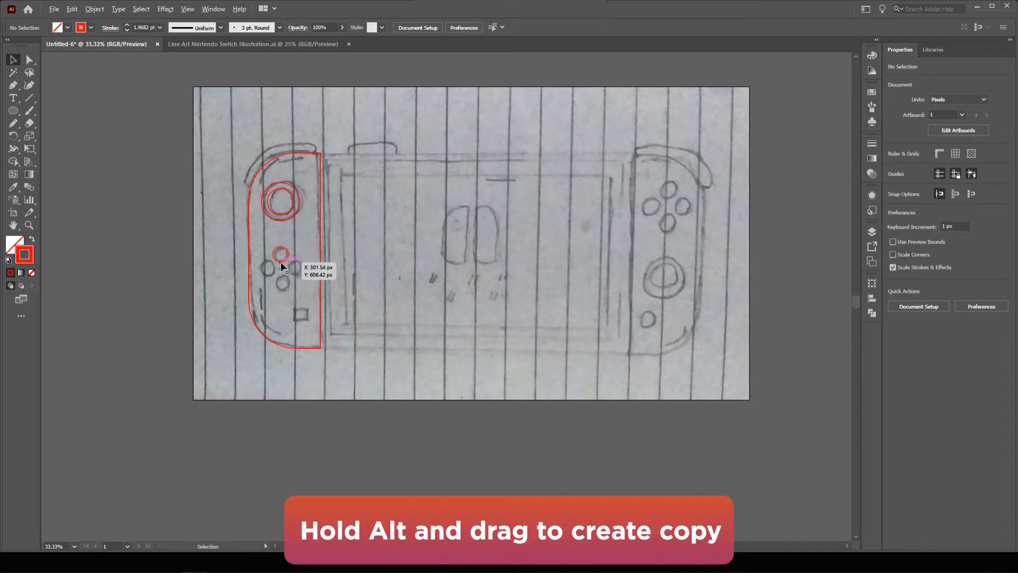
left_click_drag(281, 261, 267, 278)
left_click(180, 255)
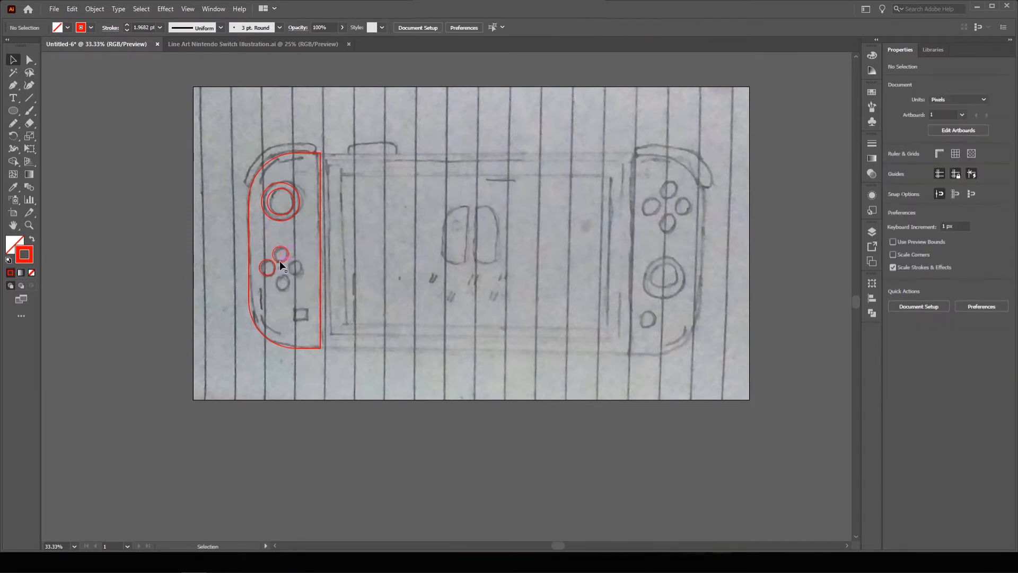
left_click(280, 263)
left_click(266, 273, "shift")
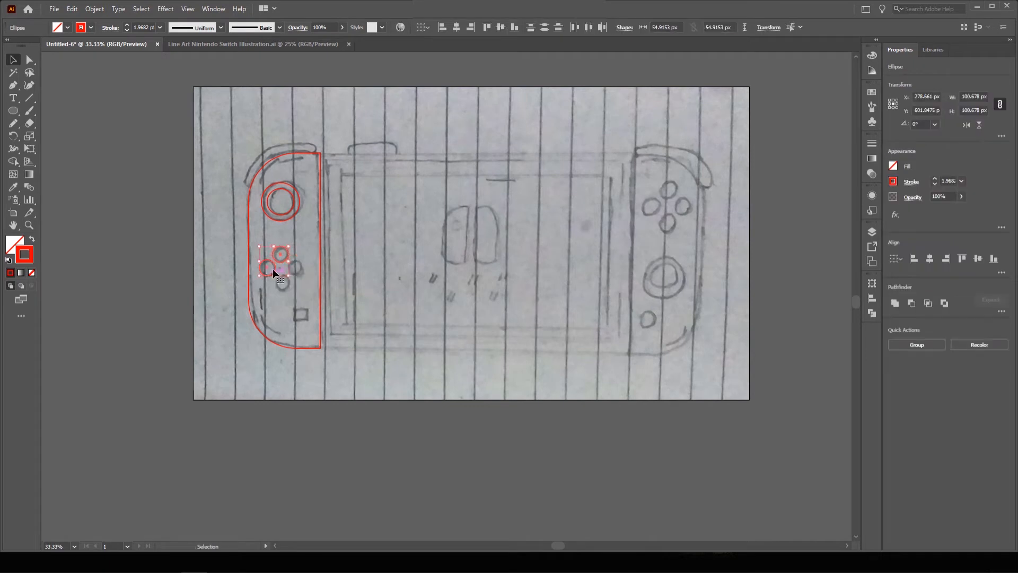
left_click_drag(274, 265, 288, 280)
left_click(148, 249)
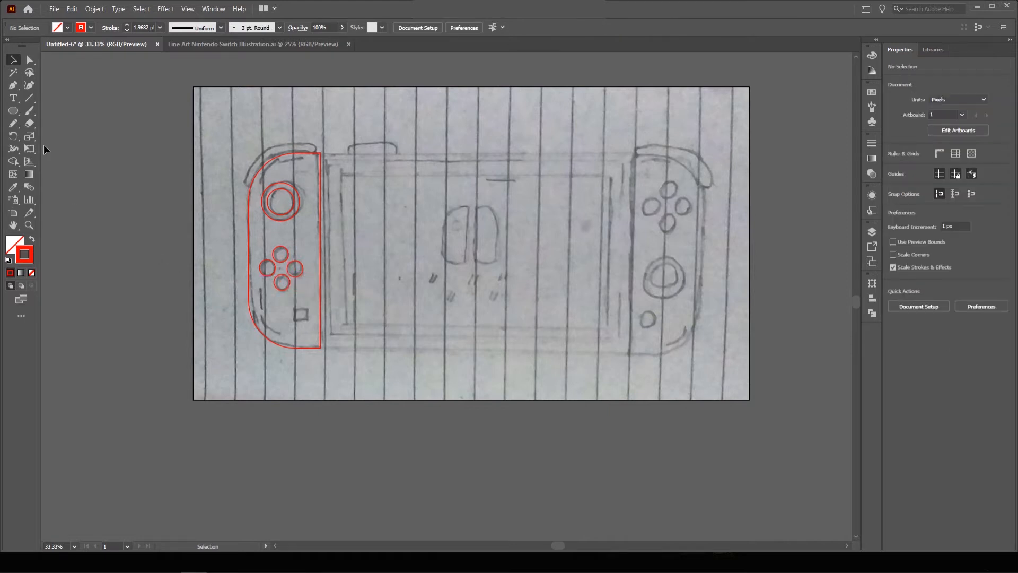
left_click_drag(17, 110, 49, 112)
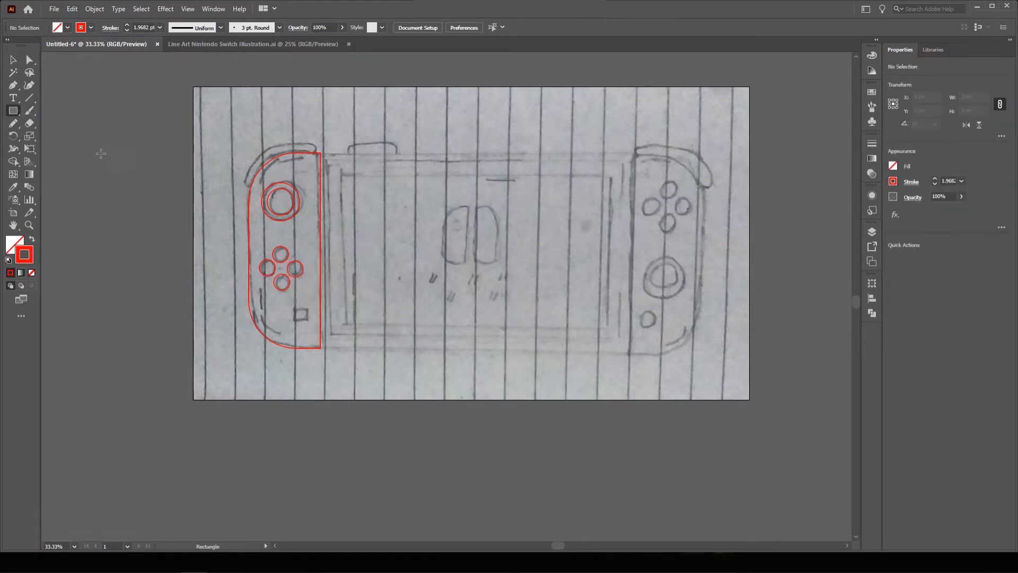
Draw the small square button and copy both stick circles onto the right Joy-Con.
left_click_drag(294, 308, 308, 319)
scroll(116, 187, "right", 3)
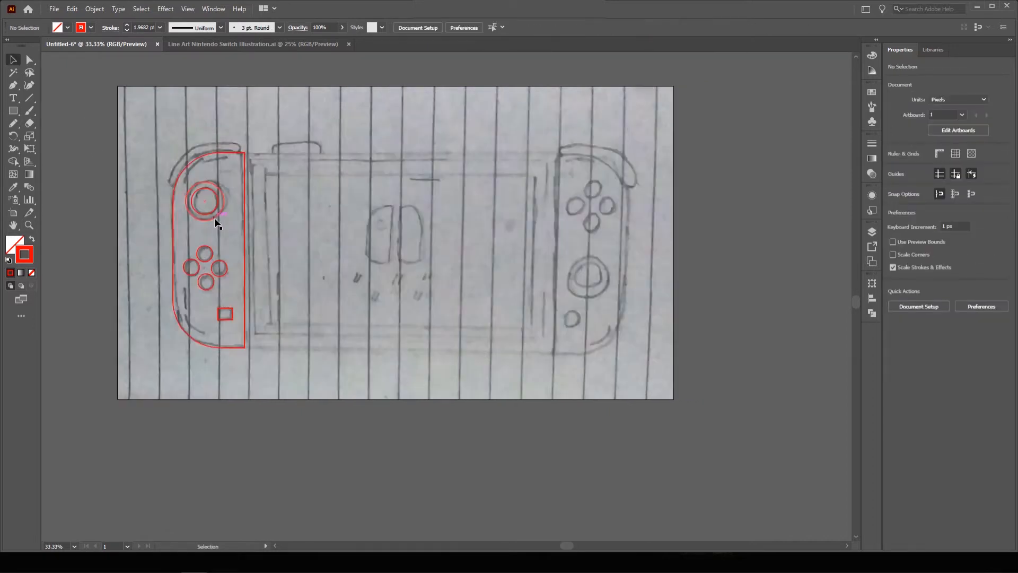
left_click(215, 214, "ctrl")
left_click(215, 206, "shift")
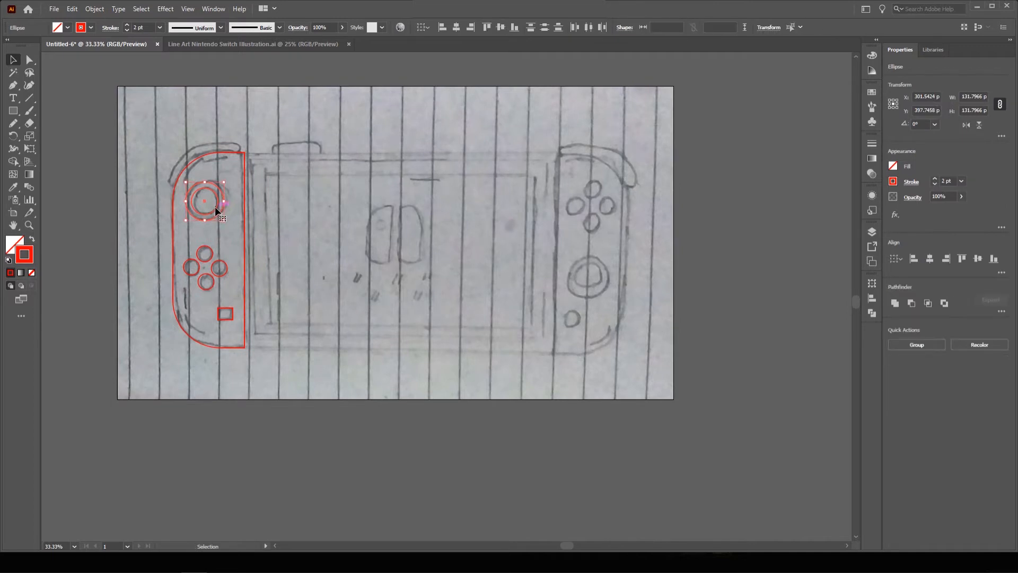
left_click_drag(215, 209, 596, 284)
Copy the four face-button circles onto the right Joy-Con.
left_click(222, 275)
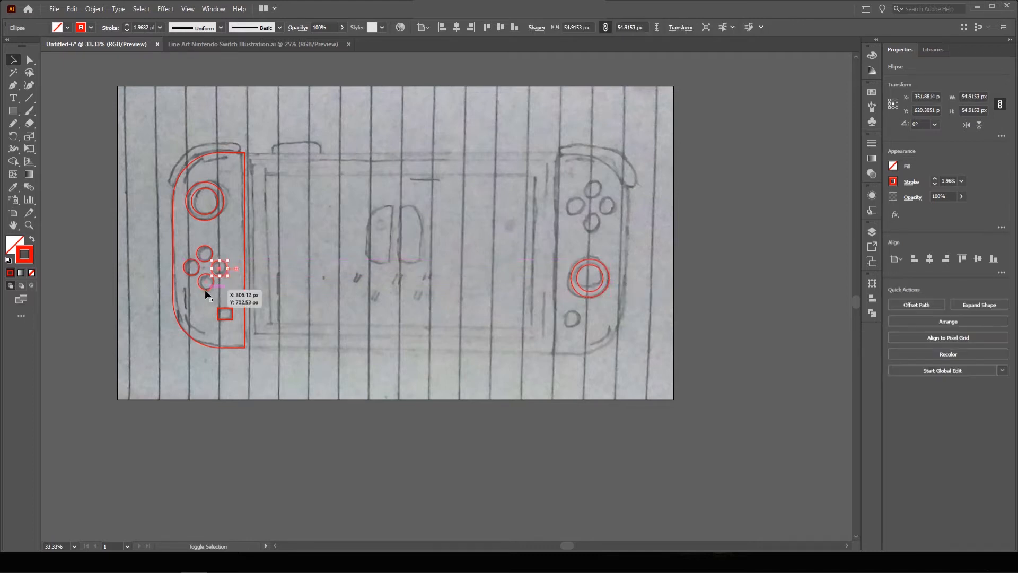
left_click(205, 288, "shift")
left_click(189, 275, "shift")
left_click(208, 247, "shift")
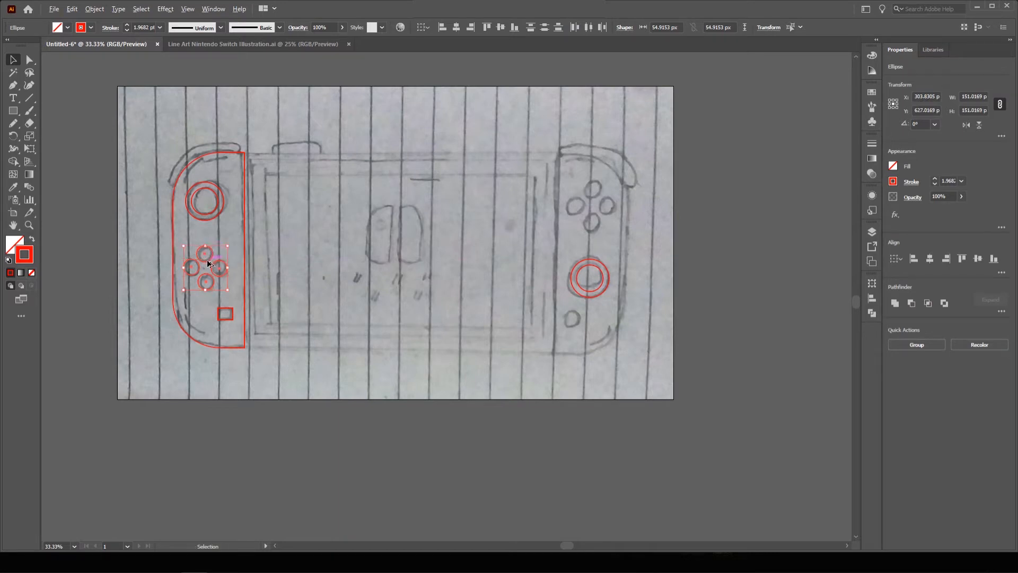
left_click_drag(208, 258, 596, 203)
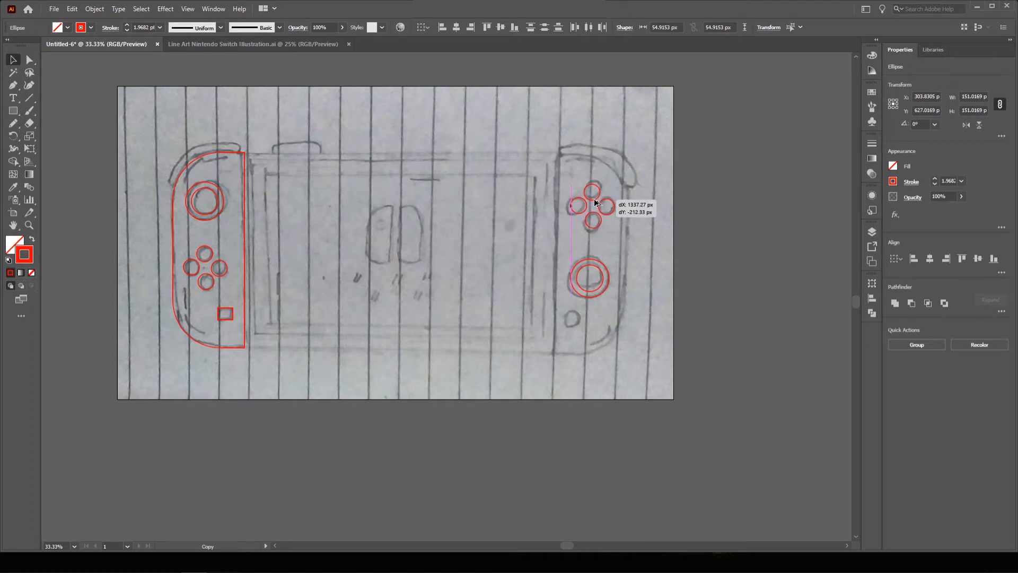
left_click_drag(596, 203, 596, 203)
Copy the left Joy-Con outline across to the right side.
left_click_drag(325, 211, 346, 211)
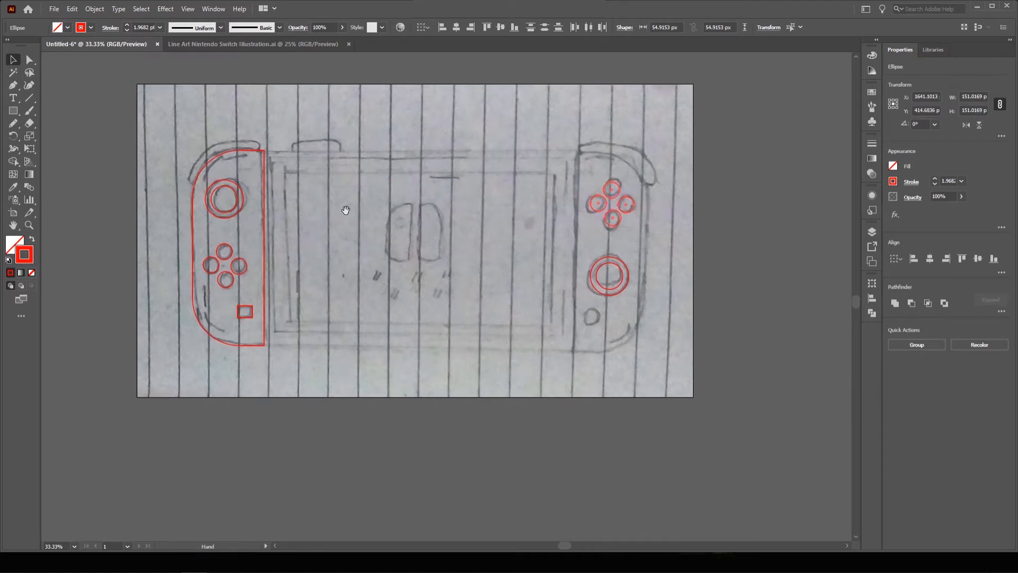
left_click(242, 150)
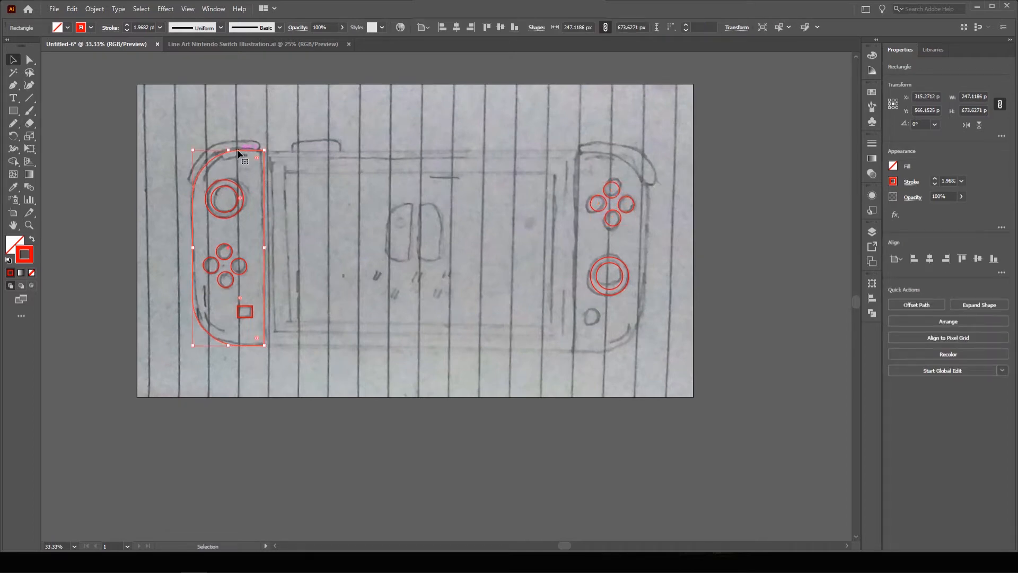
left_click_drag(238, 153, 710, 157)
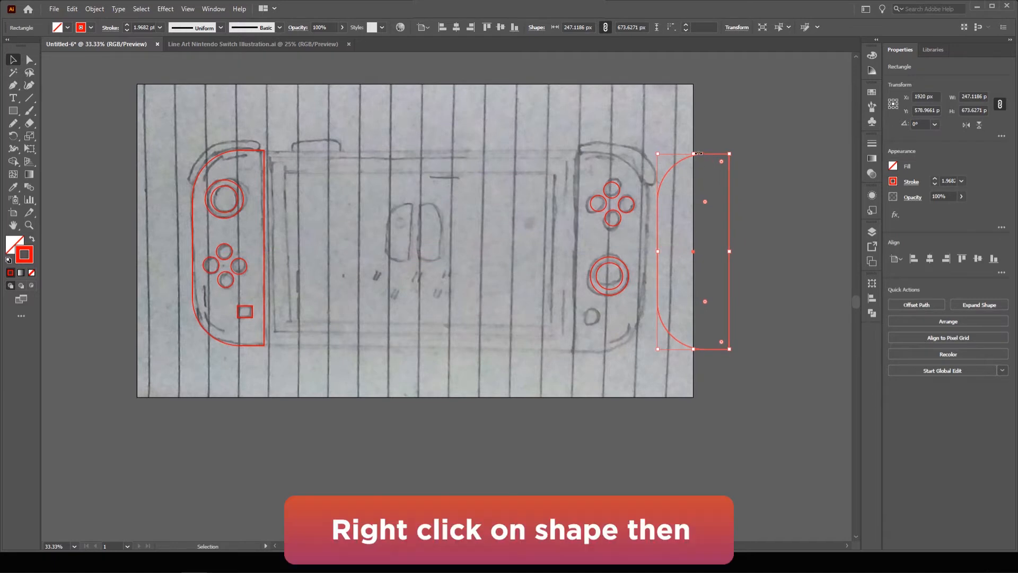
Reflect the copied outline across the vertical axis and place it over the right Joy-Con sketch.
right_click(702, 153)
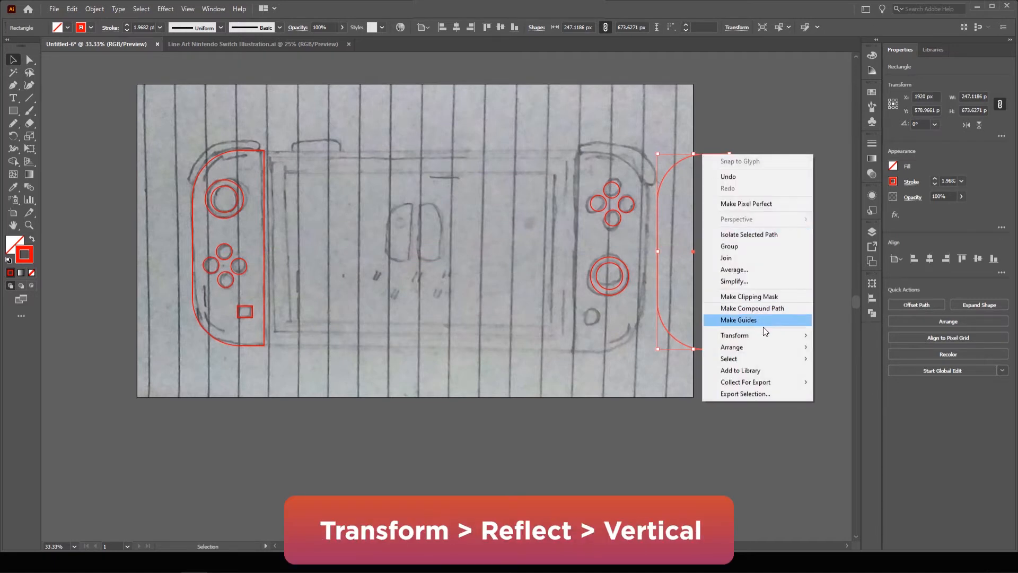
mouse_move(768, 335)
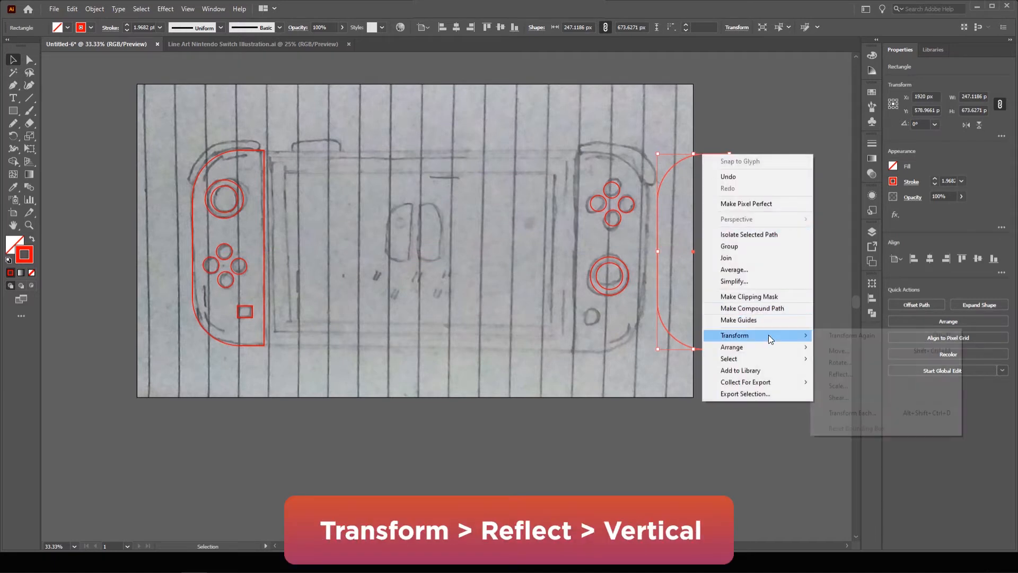
left_click(855, 373)
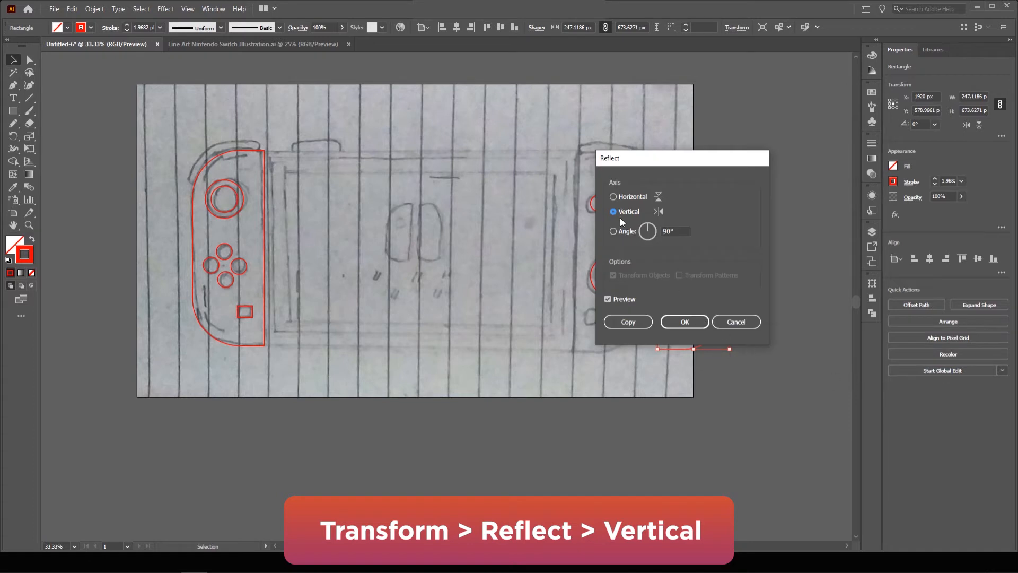
left_click(687, 320)
left_click(743, 210)
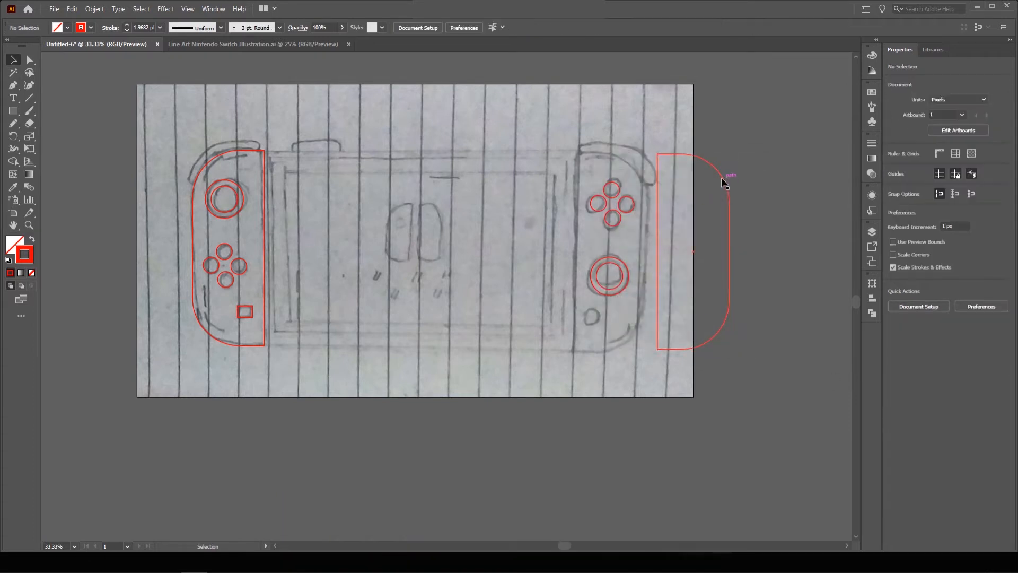
left_click_drag(719, 180, 637, 175)
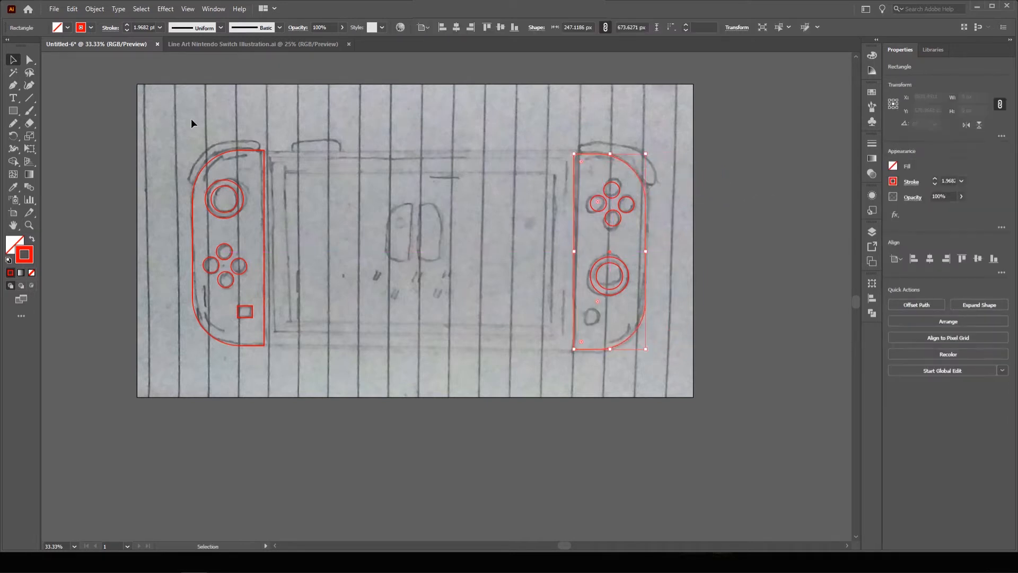
left_click(13, 111)
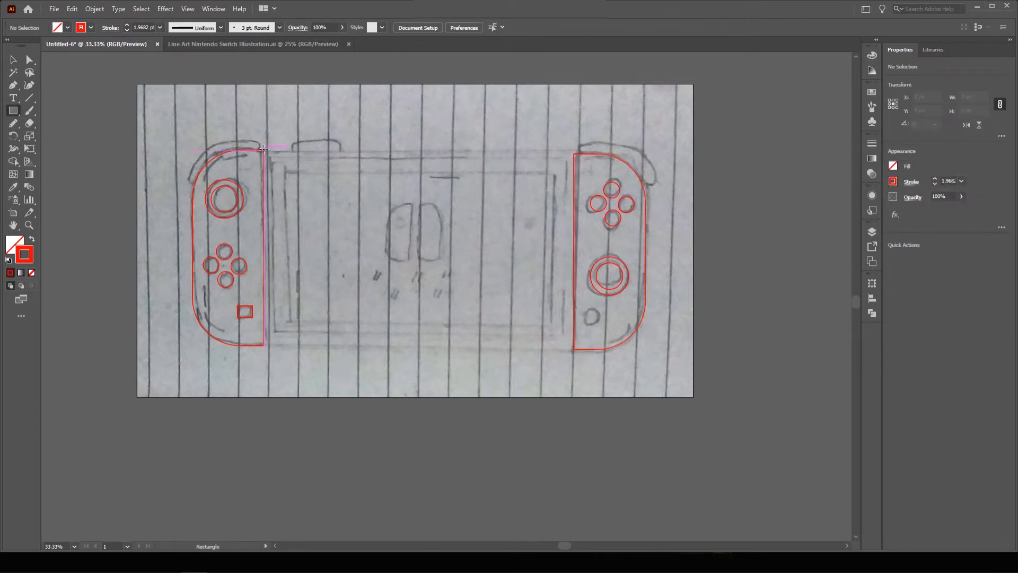
Draw the central body rectangle, about 1069 × 674 px, between the two Joy-Cons.
left_click_drag(263, 149, 574, 350)
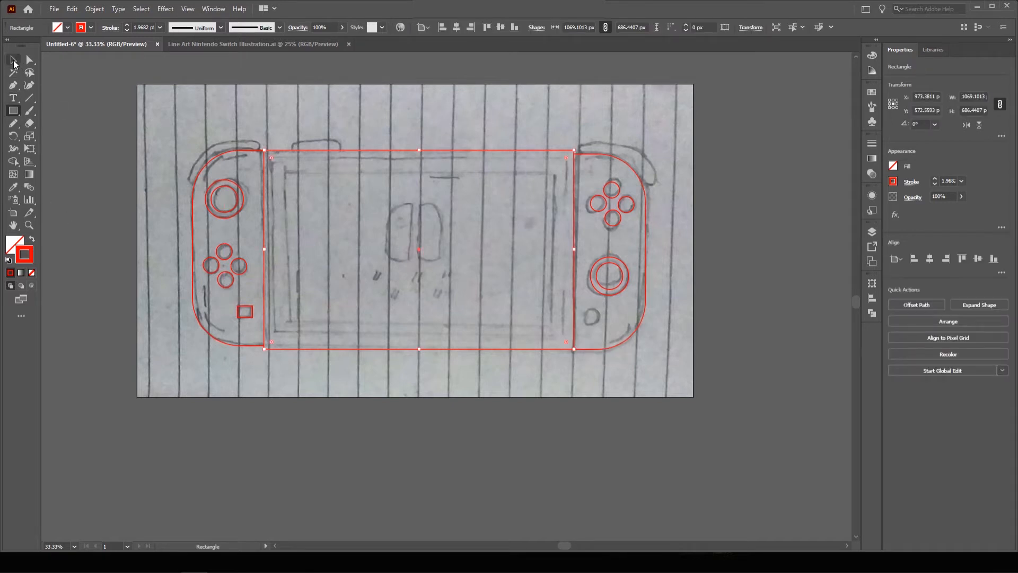
left_click(14, 61)
left_click(453, 130)
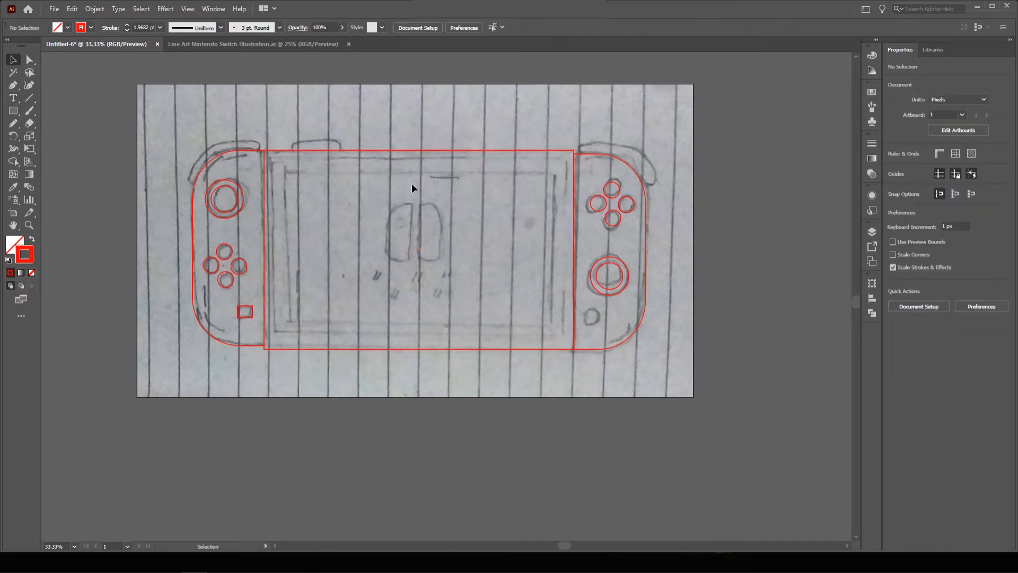
Nudge the right Joy-Con outline up to align with the sketch.
key("ctrl+equal")
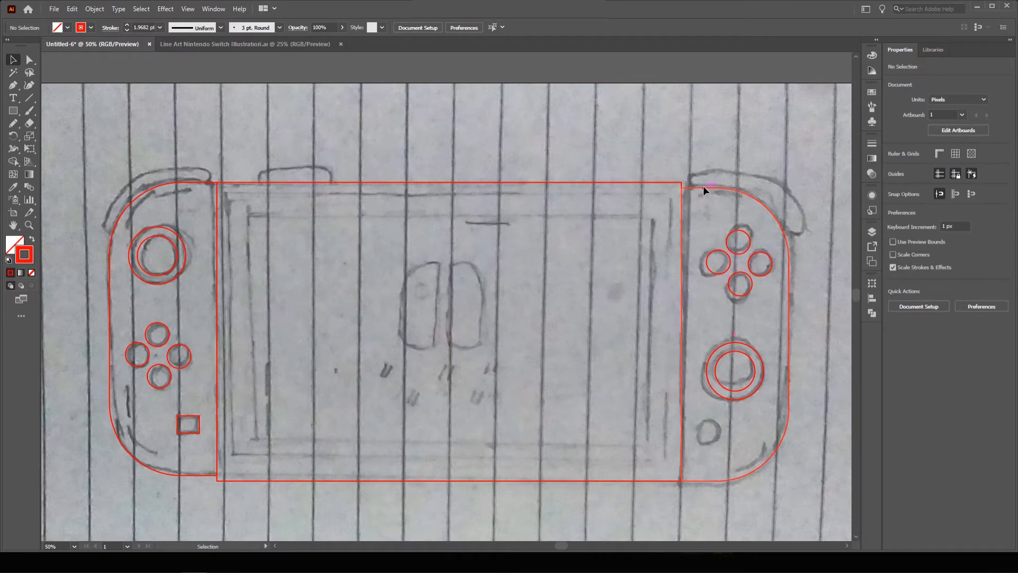
left_click_drag(703, 186, 701, 180)
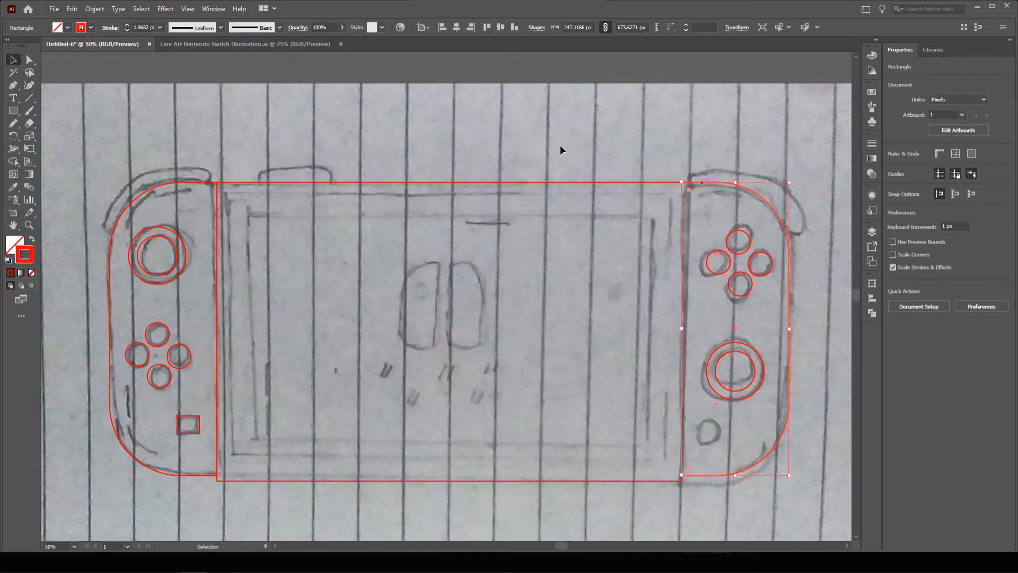
left_click(559, 145)
left_click_drag(529, 271, 518, 188)
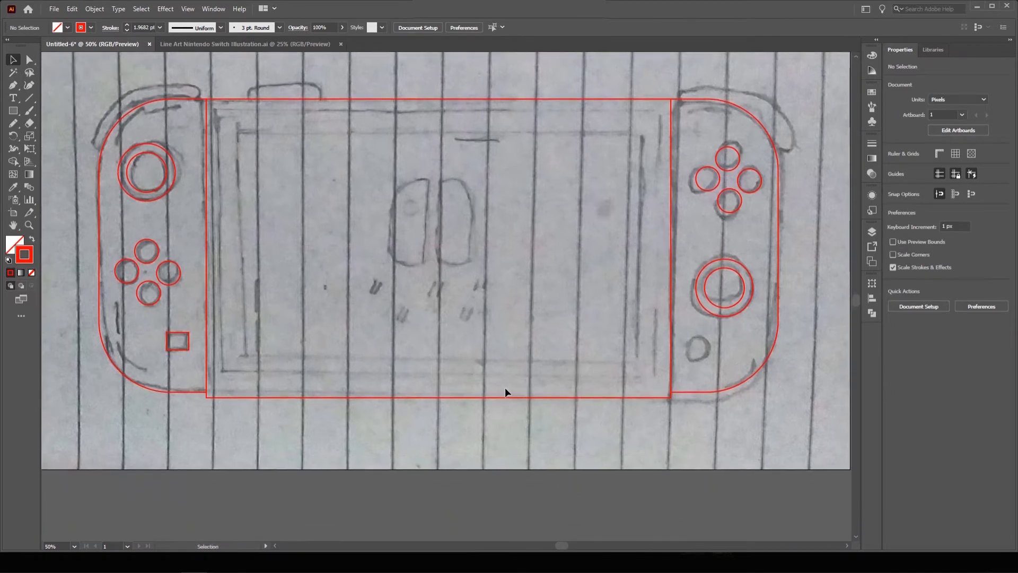
Raise the central rectangle's bottom edge to match the sketch, then reselect the rectangle.
left_click(438, 397)
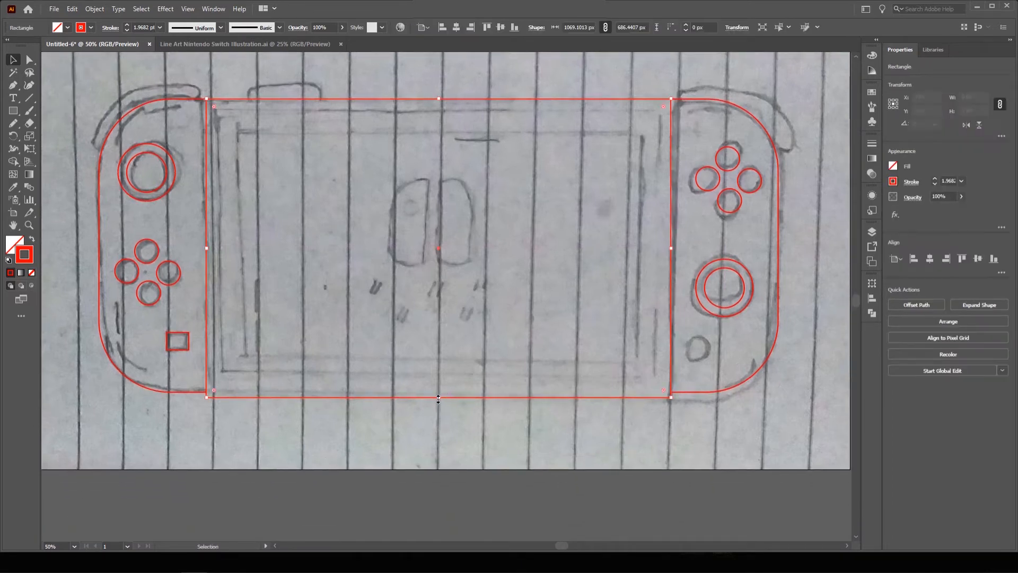
left_click_drag(439, 397, 435, 392)
left_click(447, 427)
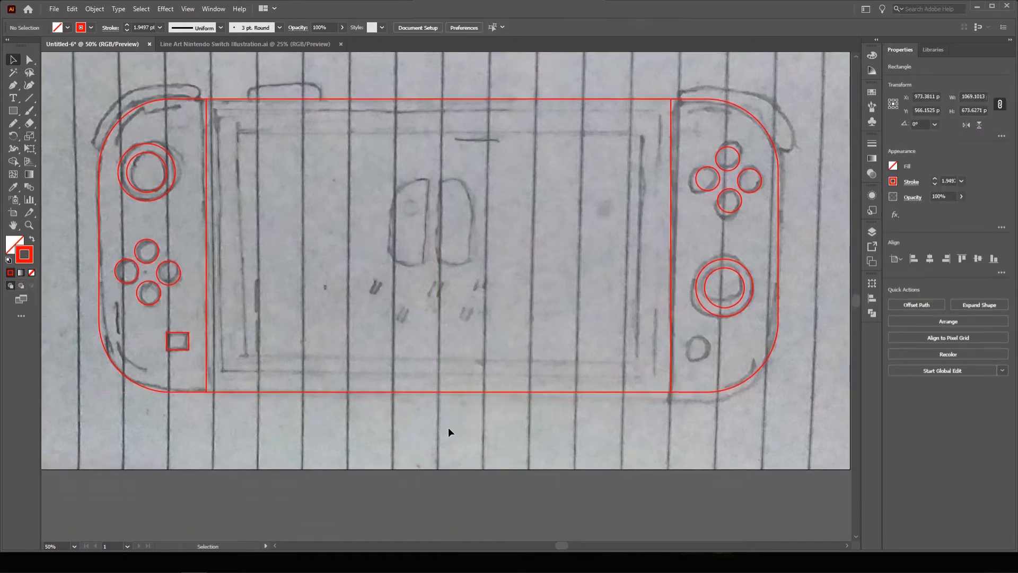
left_click(425, 238, "ctrl+alt")
left_click(453, 312, "ctrl")
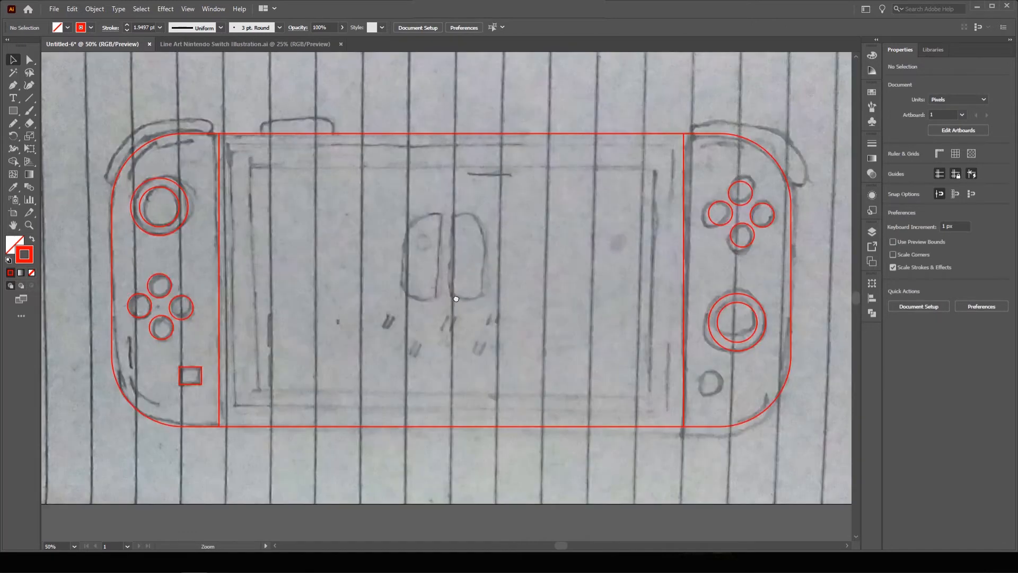
left_click_drag(452, 313, 424, 283)
left_click(441, 310, "ctrl+alt")
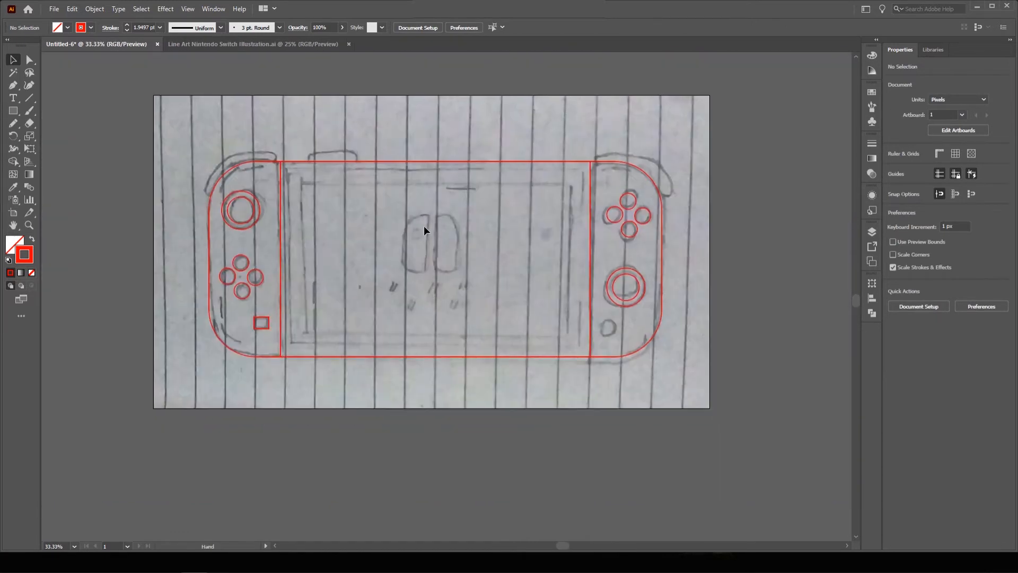
left_click(425, 161)
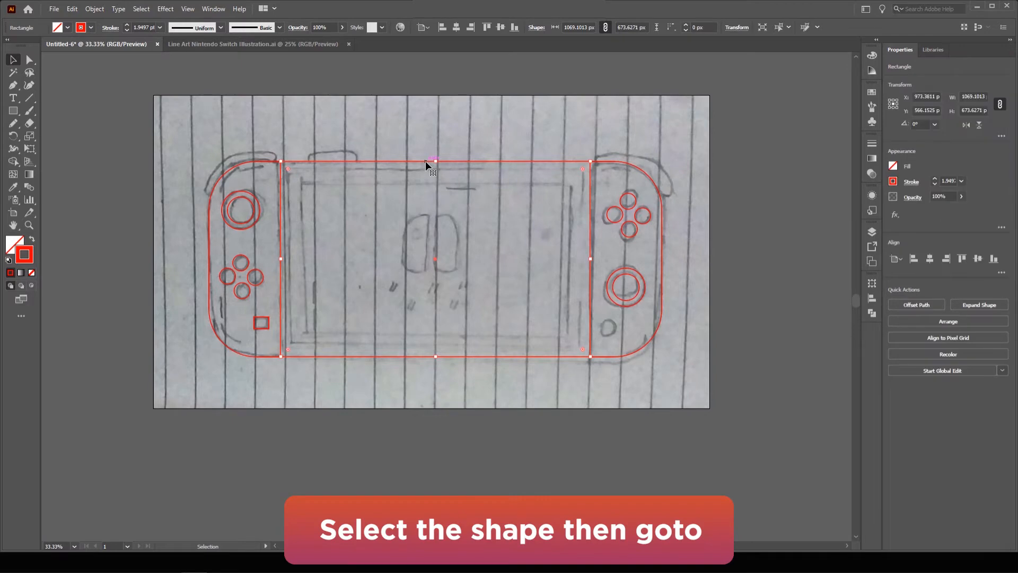
Copy the central body rectangle and paste the copy in front.
left_click(71, 10)
left_click(86, 61)
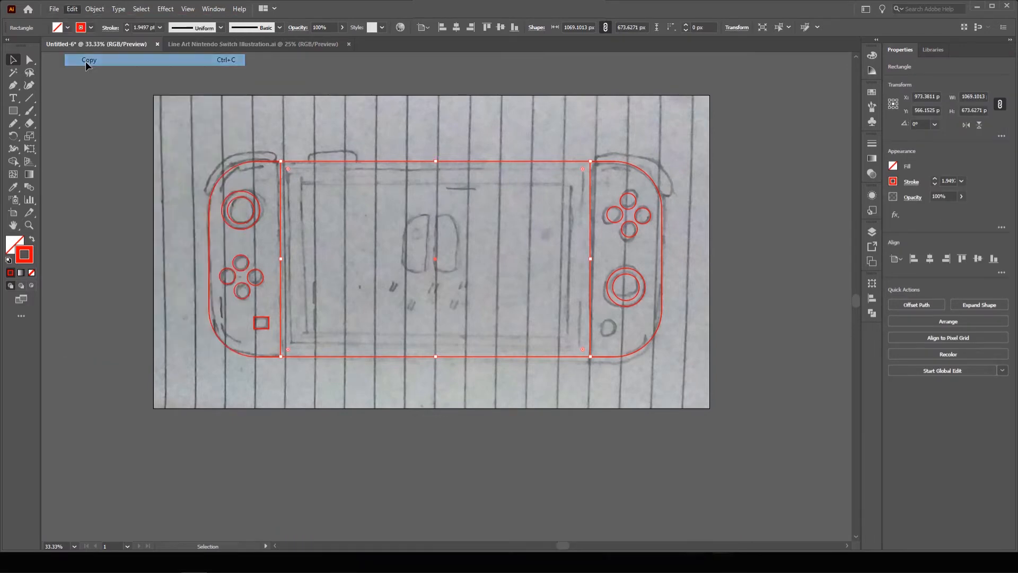
left_click(73, 9)
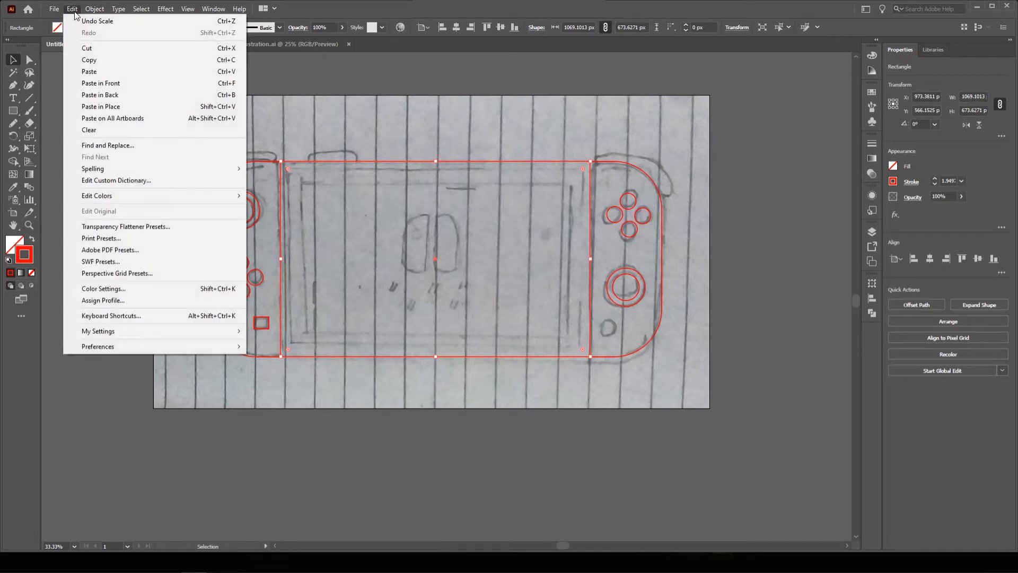
left_click(113, 86)
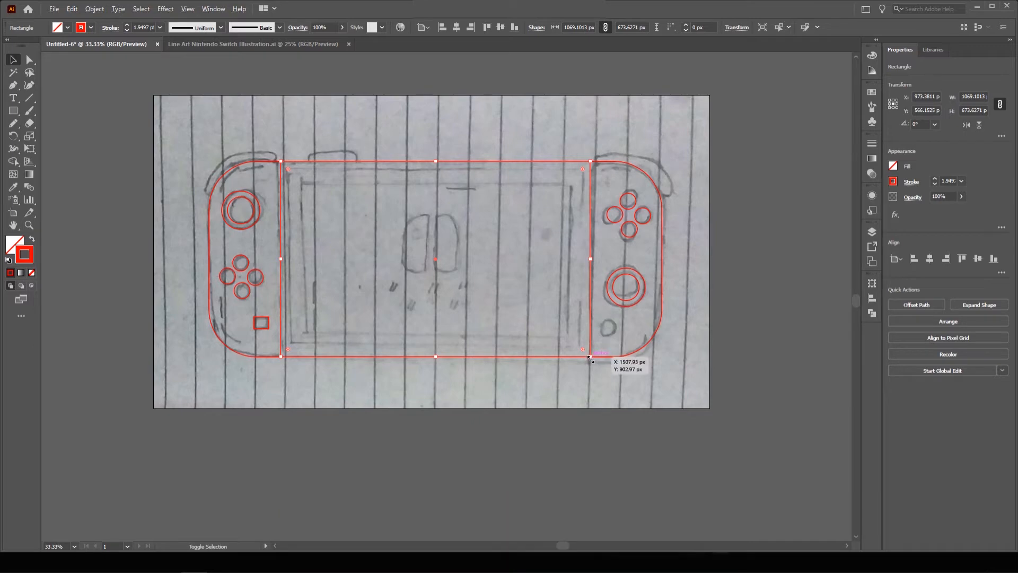
Scale the copy to about 953 × 600 px and slightly round its corners.
left_click_drag(590, 359, 581, 347)
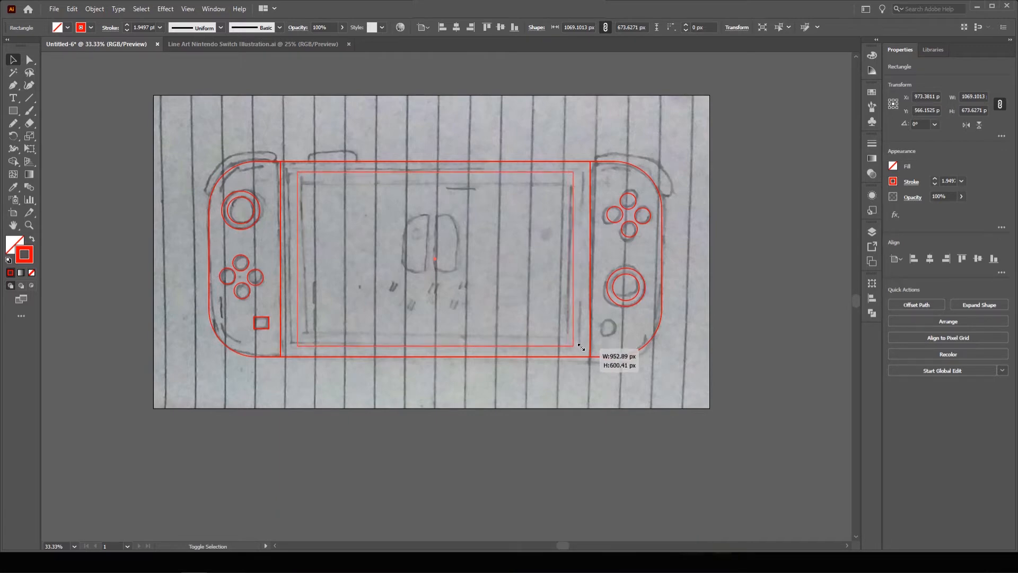
left_click_drag(582, 347, 580, 346)
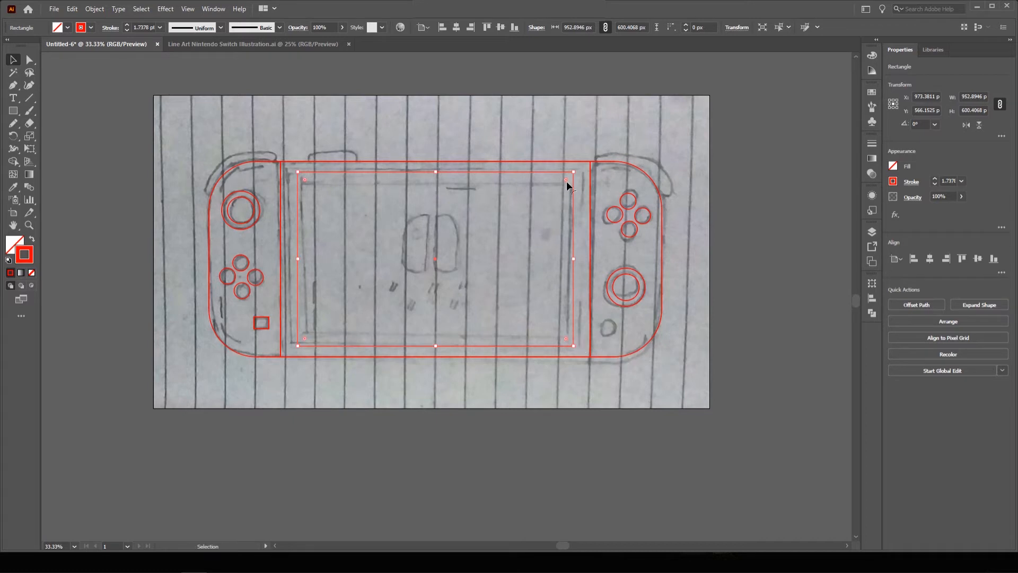
left_click_drag(565, 178, 570, 180)
left_click(425, 122)
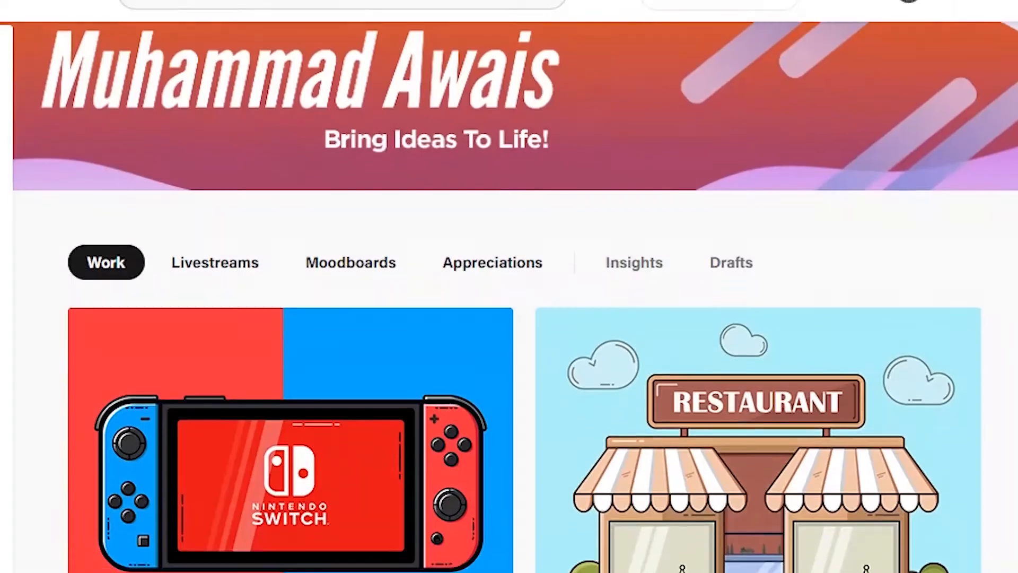
scroll(509, 297, "down", 2)
scroll(508, 297, "down", 10)
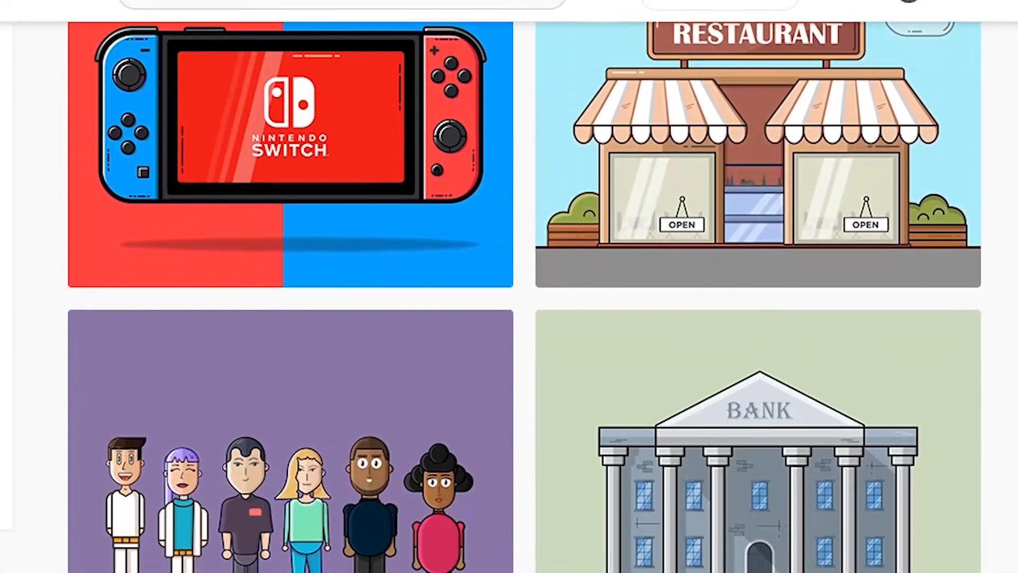
scroll(508, 297, "down", 8)
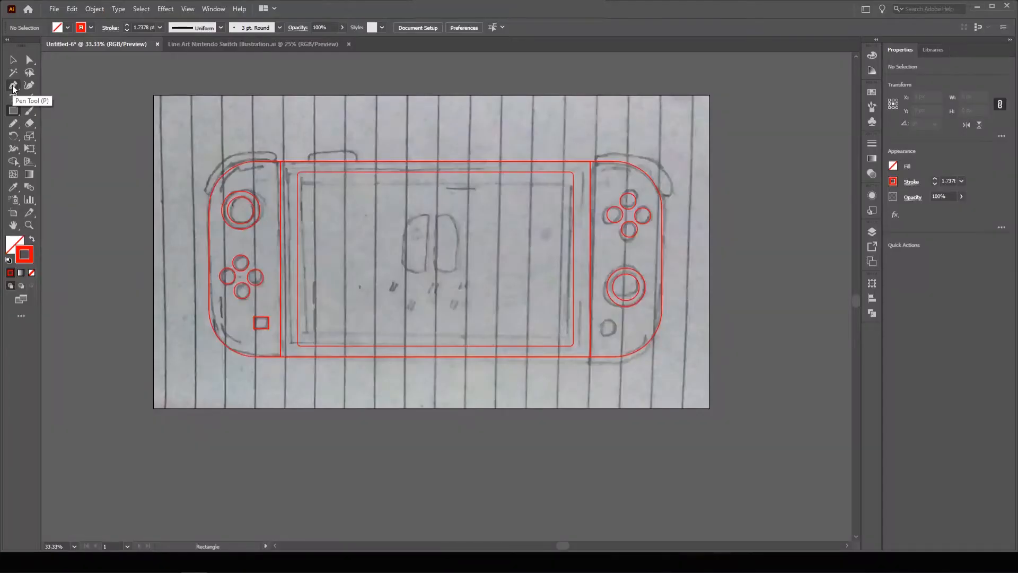
Trace the small rectangular button on the console's top edge as a closed Pen path.
left_click(13, 87)
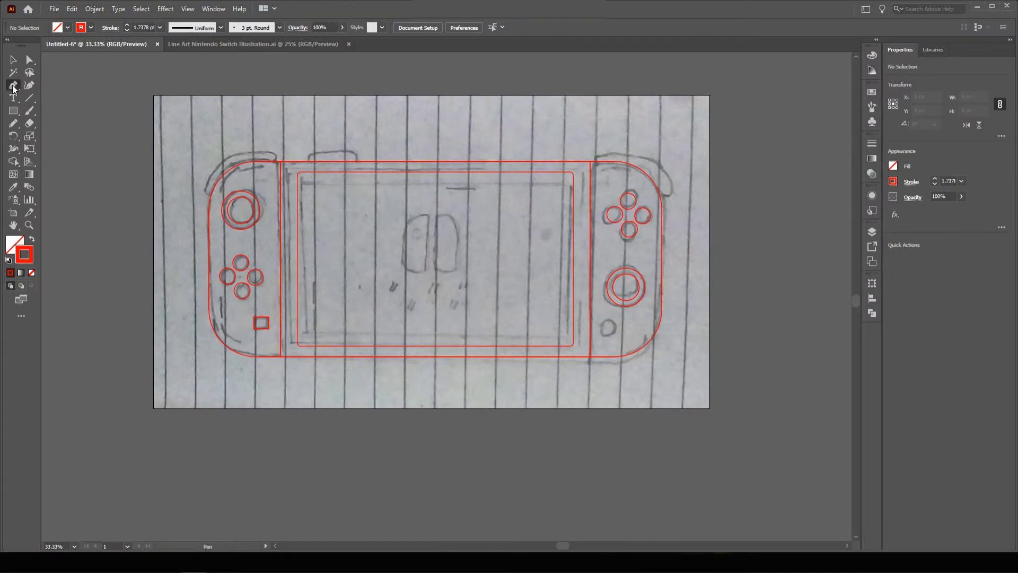
left_click(357, 202, "ctrl")
left_click(426, 261, "ctrl")
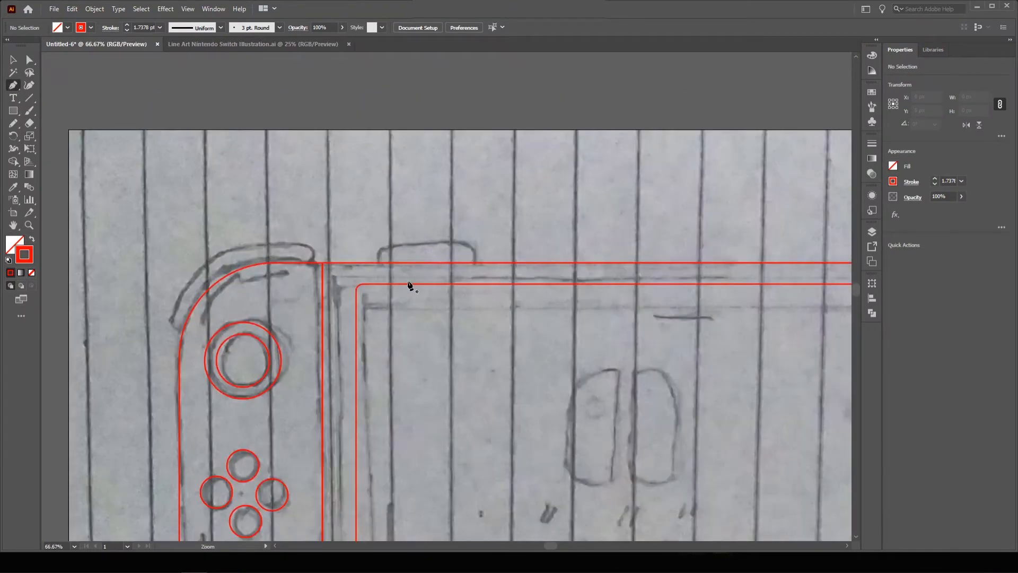
left_click(379, 261)
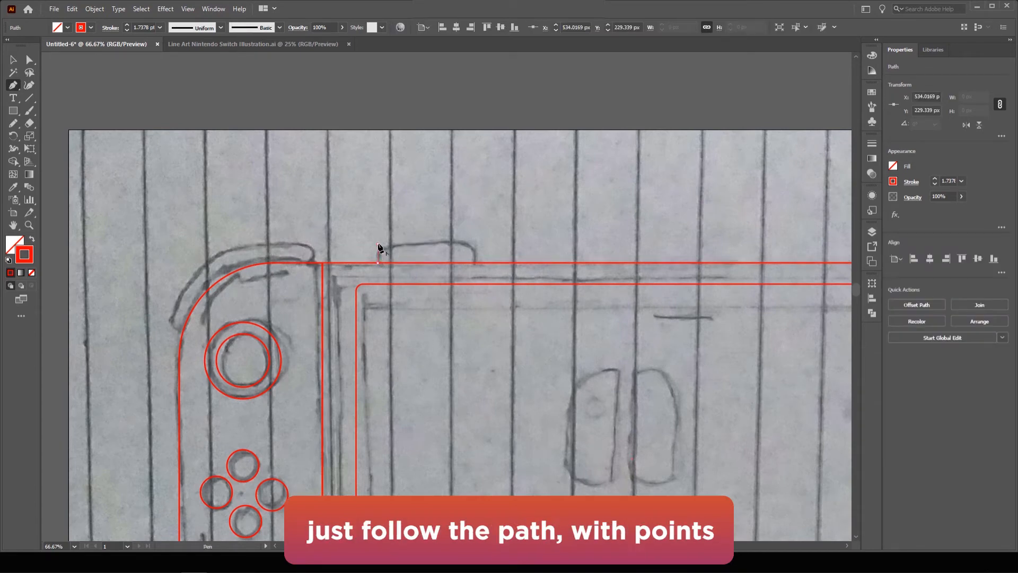
left_click(377, 244)
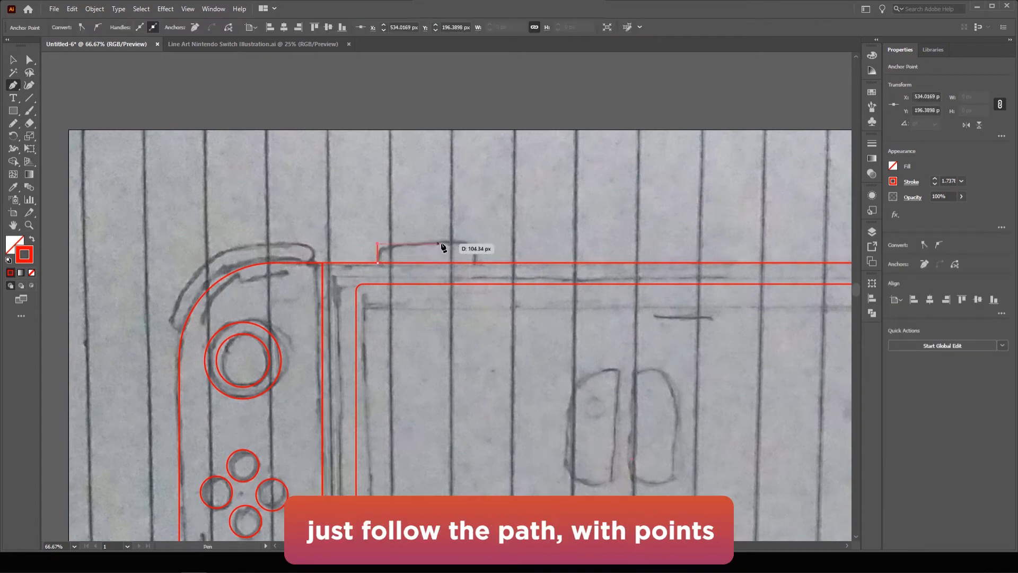
left_click(474, 245)
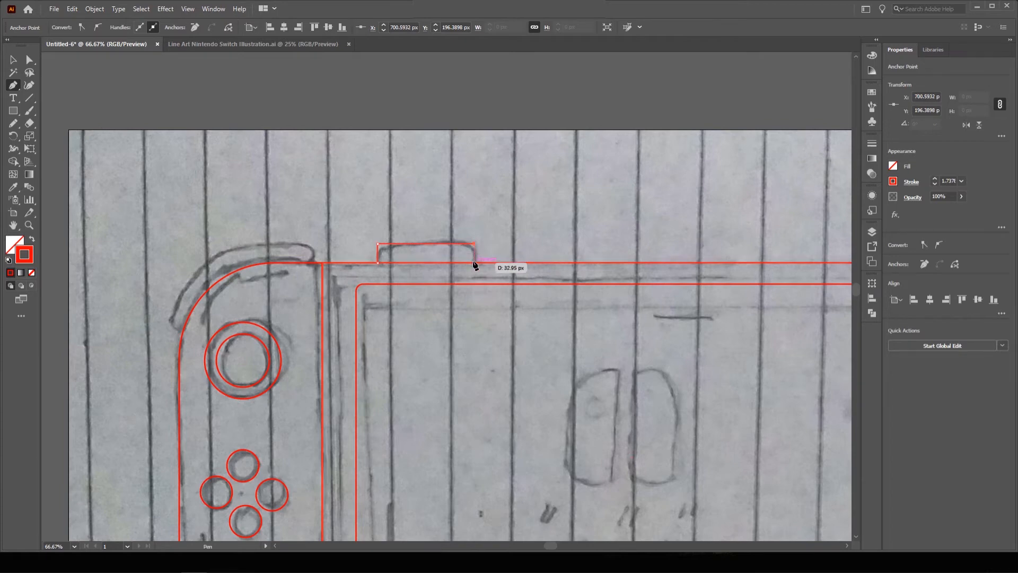
left_click(474, 262)
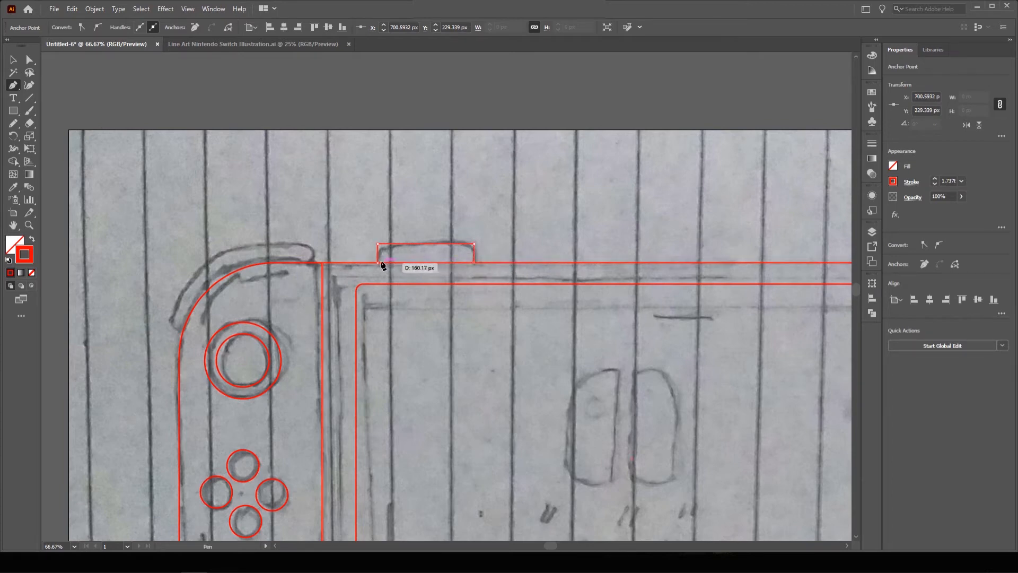
left_click(378, 262)
left_click(13, 60)
left_click(265, 164)
scroll(267, 165, "down", 2)
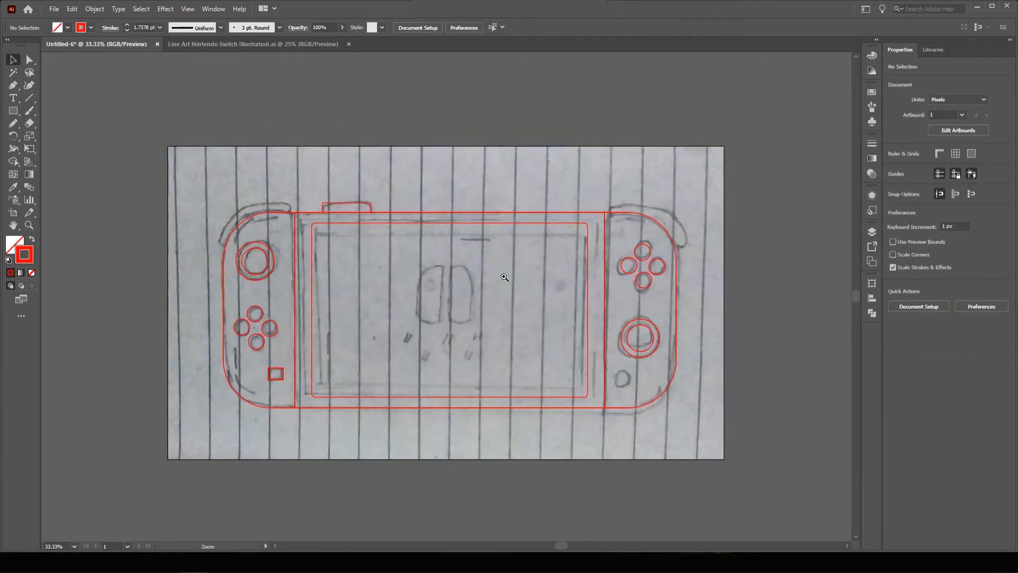
scroll(530, 258, "up", 1)
Trace the curved shoulder button on top of the right Joy-Con with the Pen tool.
left_click_drag(527, 259, 458, 256)
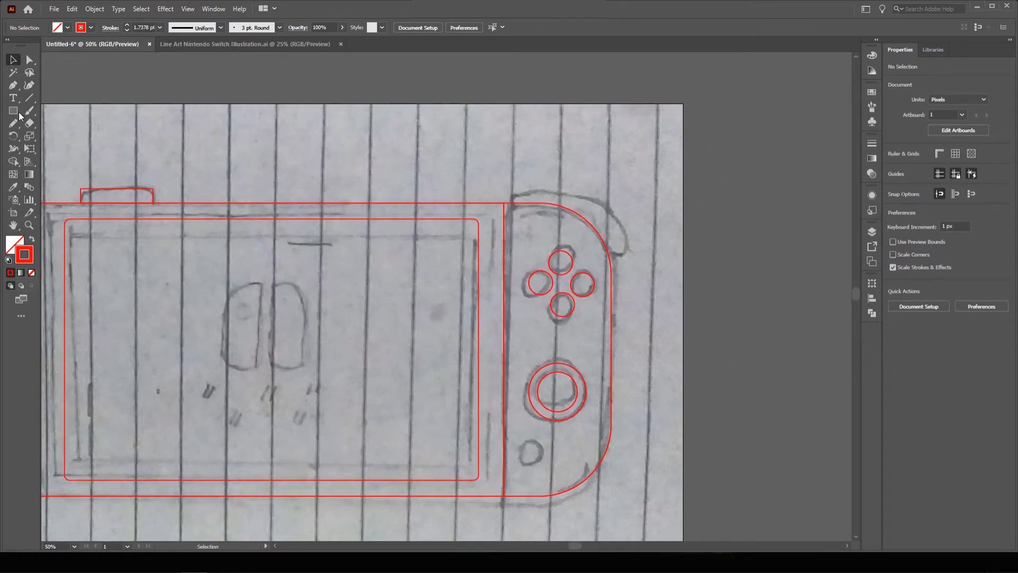
left_click(13, 85)
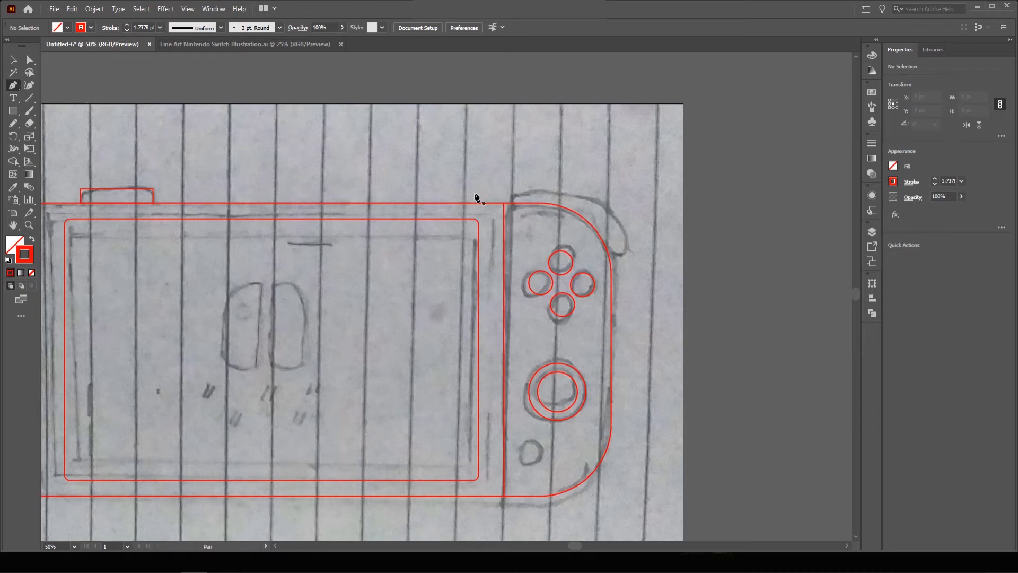
left_click(512, 197)
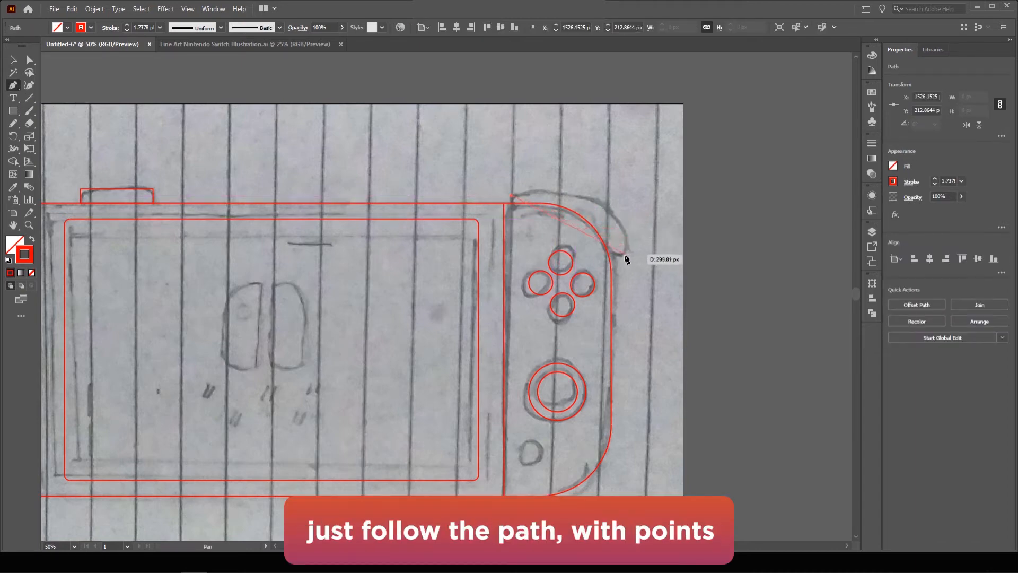
left_click_drag(619, 255, 622, 348)
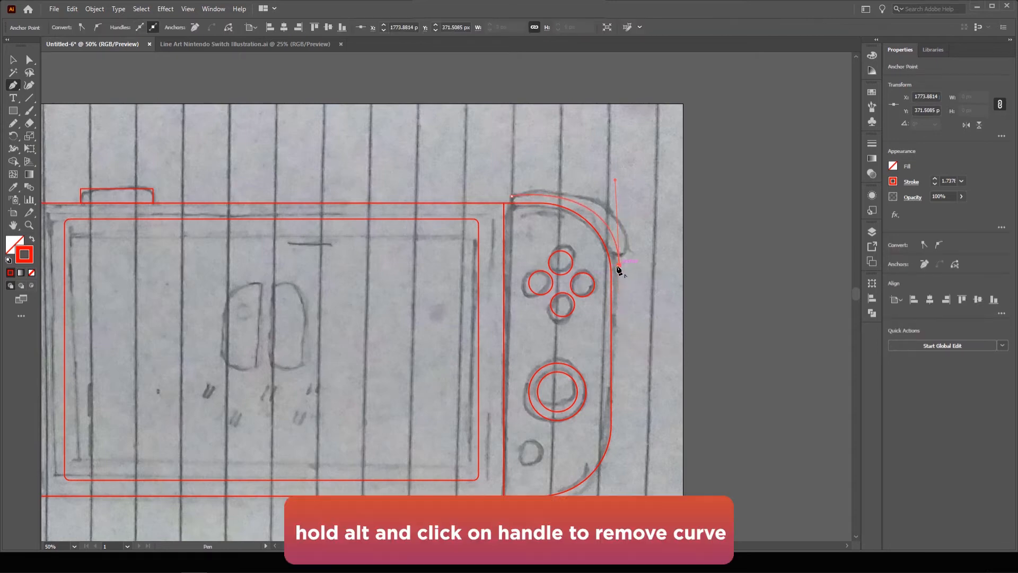
left_click_drag(618, 269, 613, 266)
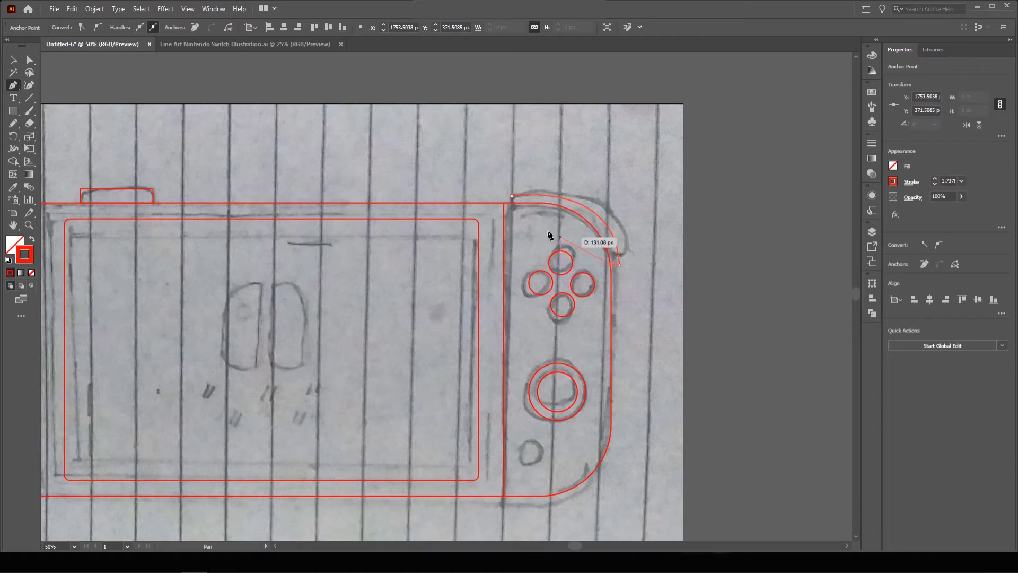
left_click_drag(511, 202, 416, 212)
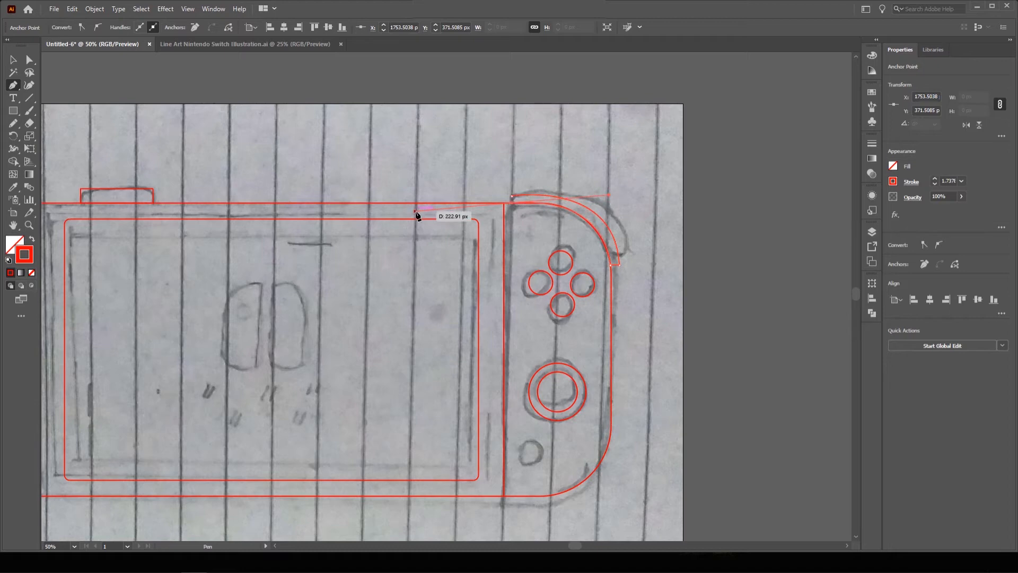
left_click(512, 202)
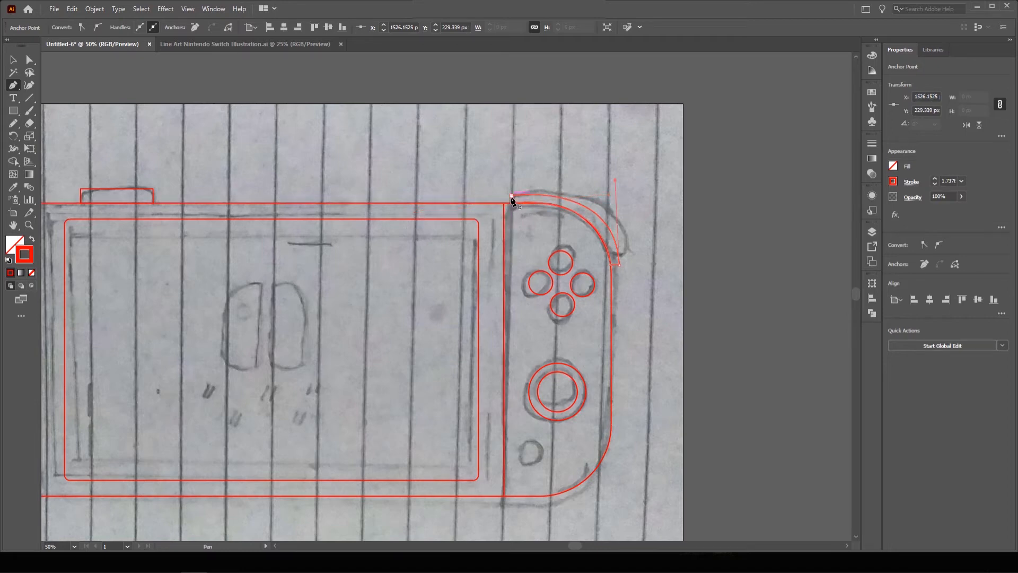
left_click(13, 61)
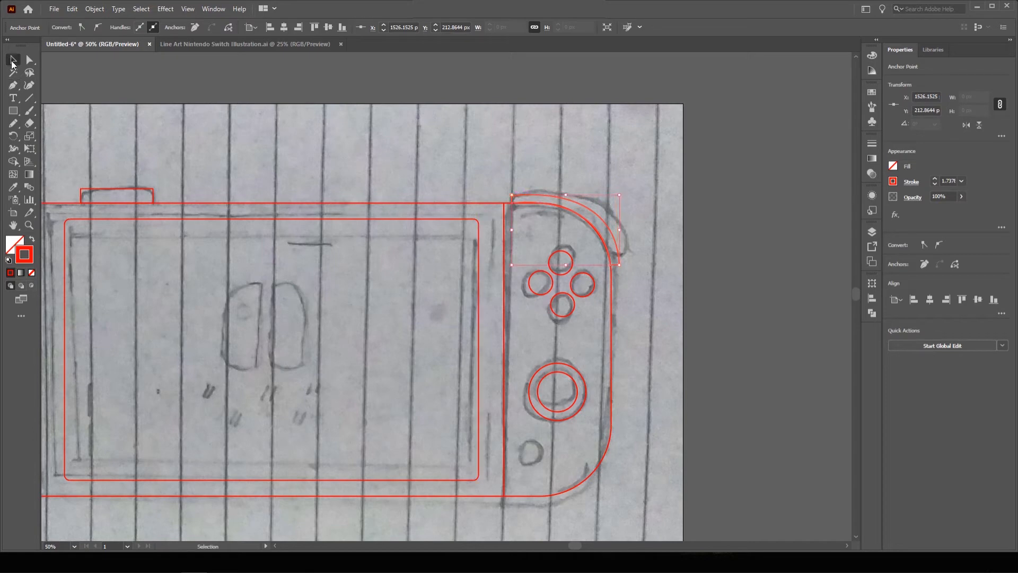
left_click(290, 156)
left_click_drag(281, 172, 491, 175)
left_click(520, 284, "ctrl+alt")
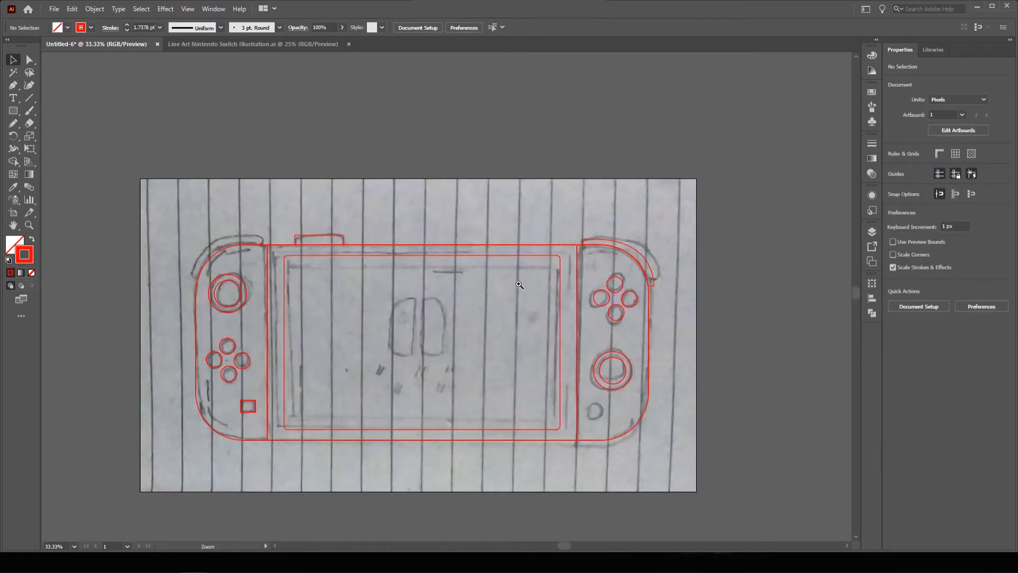
Duplicate the right shoulder arc, mirror it, and place it on the left Joy-Con's shoulder.
left_click_drag(519, 285, 574, 230)
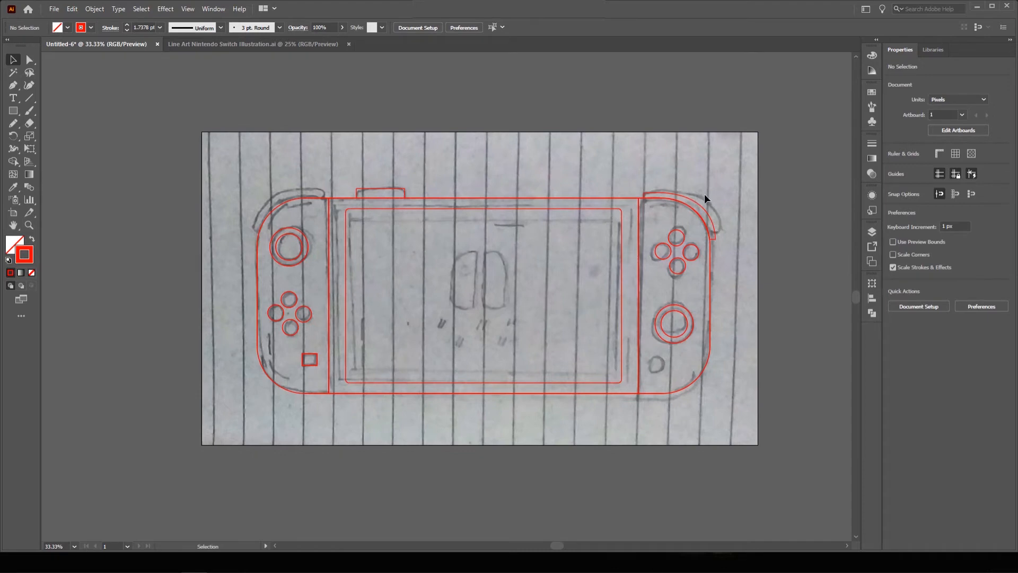
left_click_drag(698, 201, 256, 190)
right_click(255, 190)
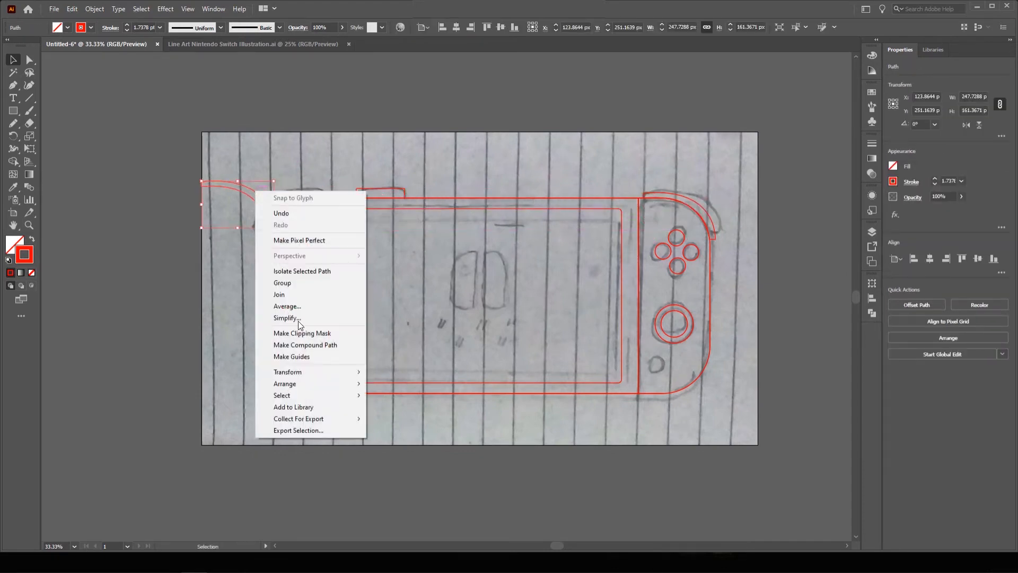
mouse_move(318, 372)
left_click(409, 409)
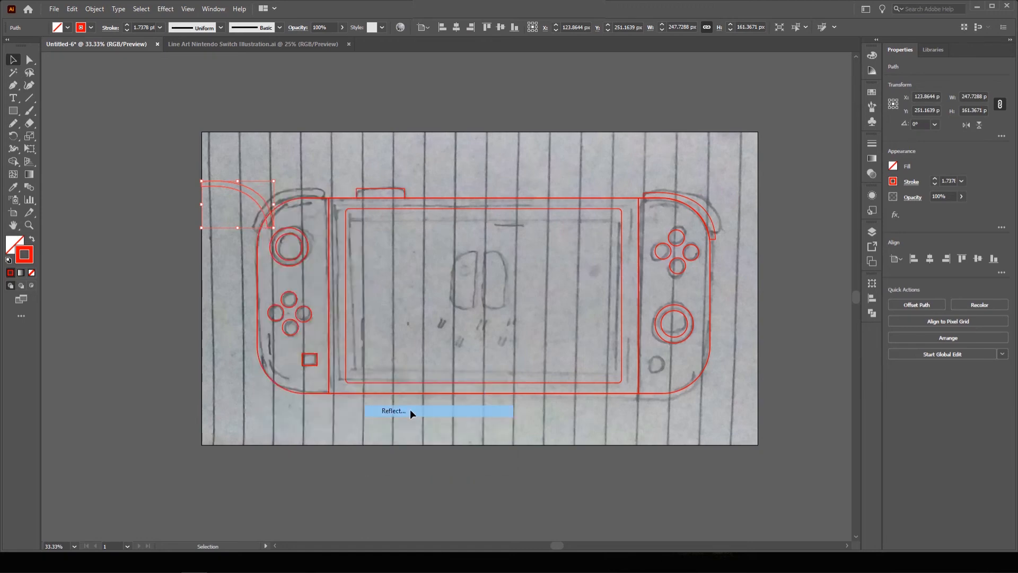
key("Return")
left_click(180, 151)
left_click_drag(238, 183, 288, 192)
Nudge the left shoulder arc slightly left and down to match the pencil sketch.
left_click(325, 223, "ctrl")
left_click(478, 290, "ctrl")
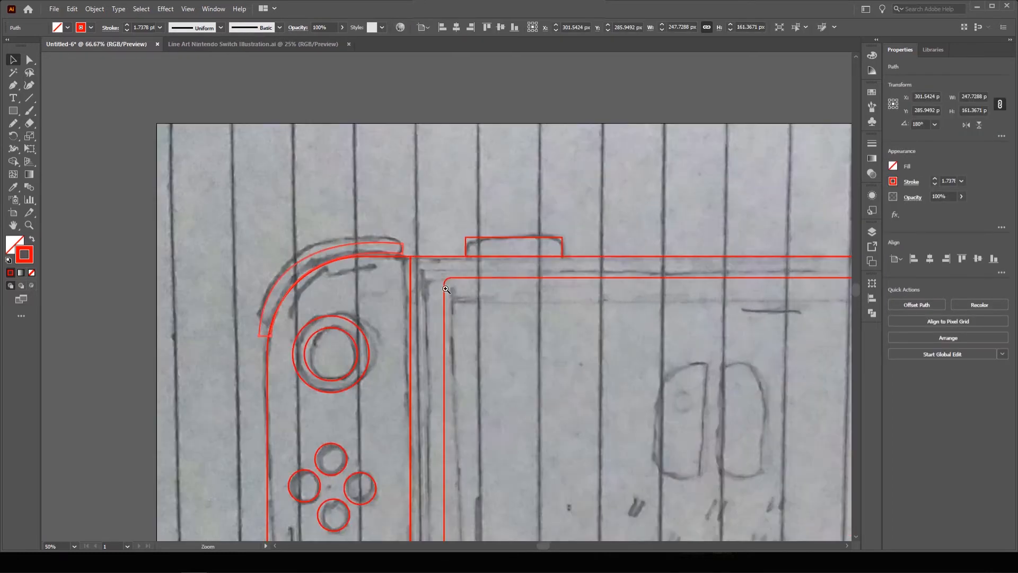
left_click(387, 283, "ctrl")
mouse_move(380, 238)
left_mouse_down()
mouse_move(385, 230)
mouse_move(376, 239)
left_mouse_up()
left_click(303, 193)
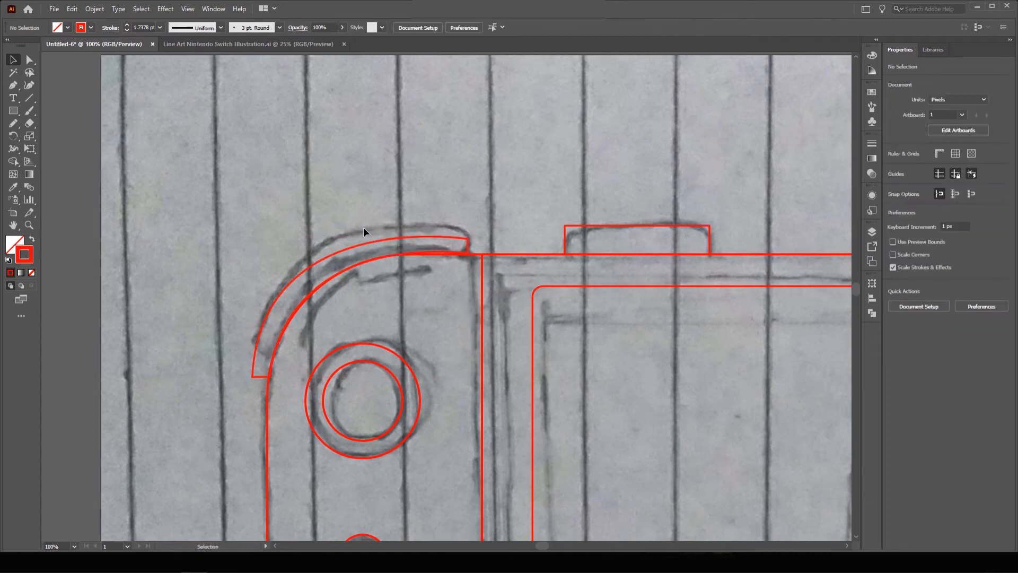
left_click(533, 329, "ctrl+alt")
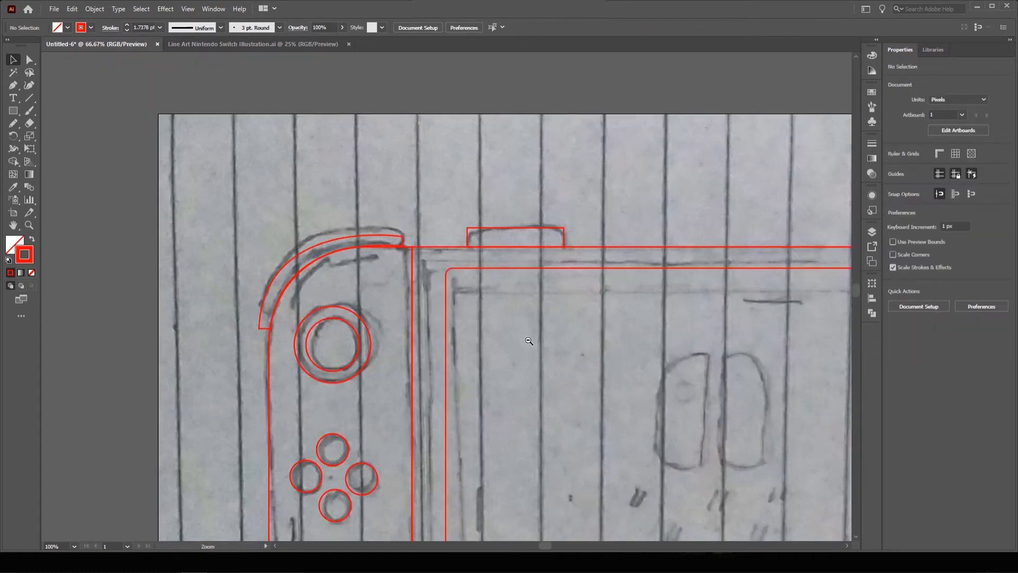
left_click(509, 353, "ctrl+alt")
left_click(510, 354, "ctrl+alt")
left_click(495, 320, "ctrl+alt")
left_click(479, 299, "ctrl")
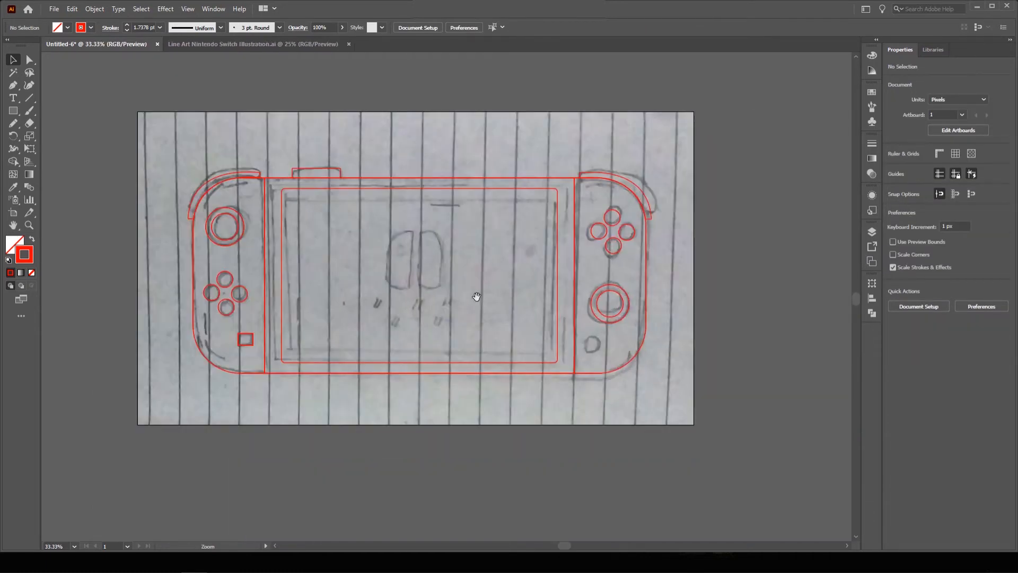
left_click_drag(478, 296, 482, 297)
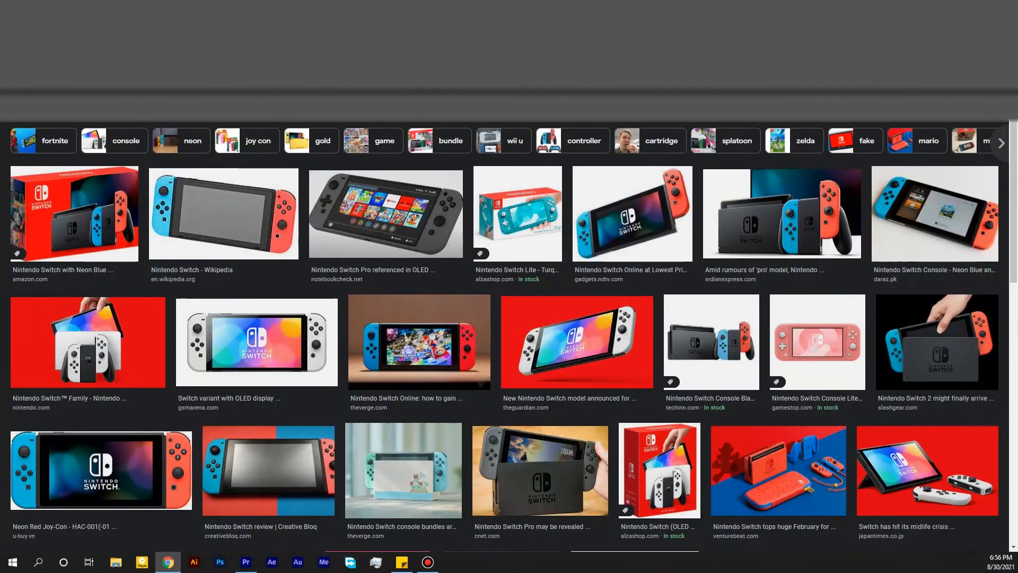
Browse Switch photos and Adobe Color palettes for a blue, grey, black and red scheme.
scroll(565, 124, "down", 4)
scroll(566, 124, "down", 7)
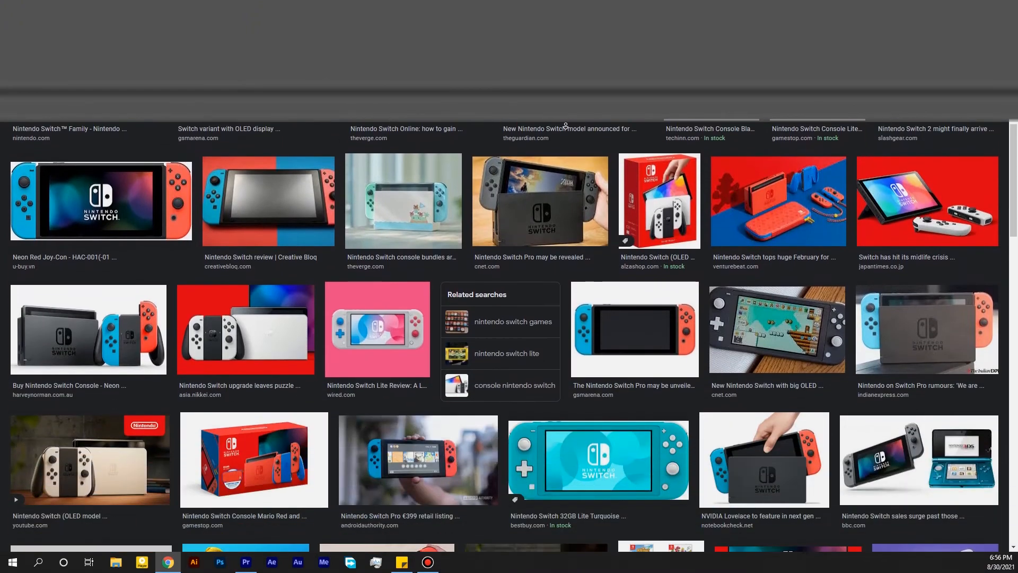
scroll(565, 128, "down", 7)
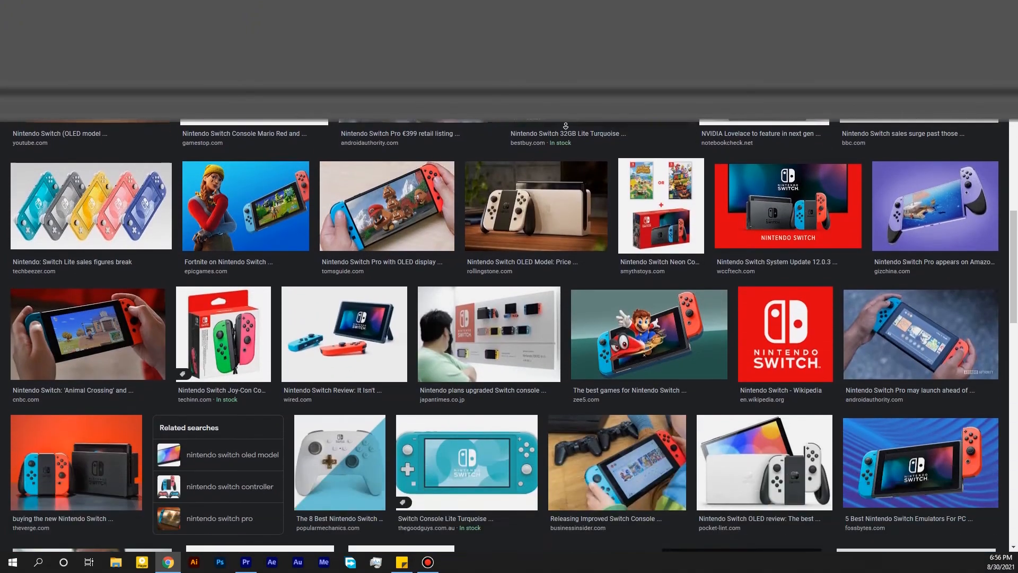
scroll(566, 130, "down", 2)
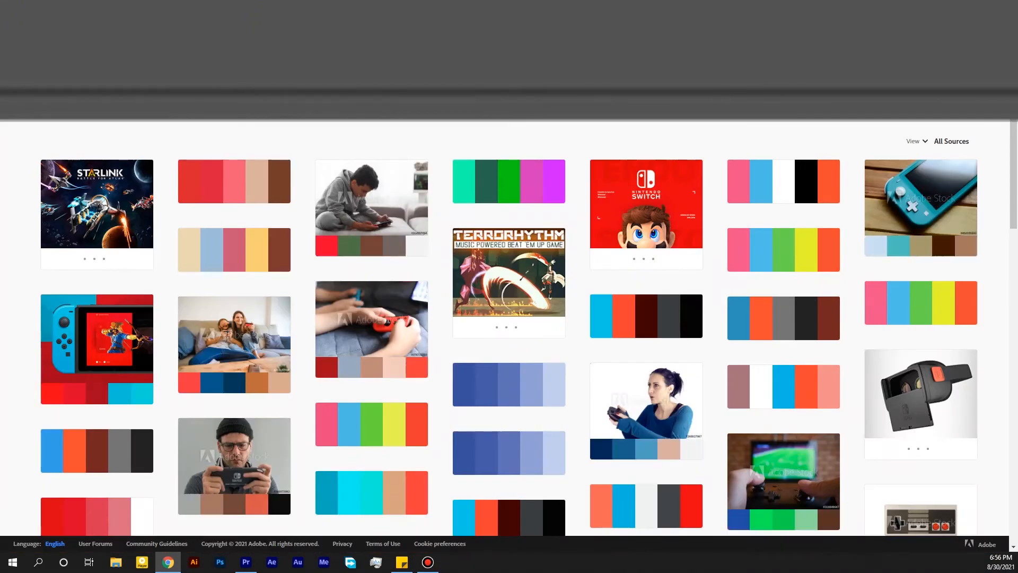
scroll(581, 137, "down", 12)
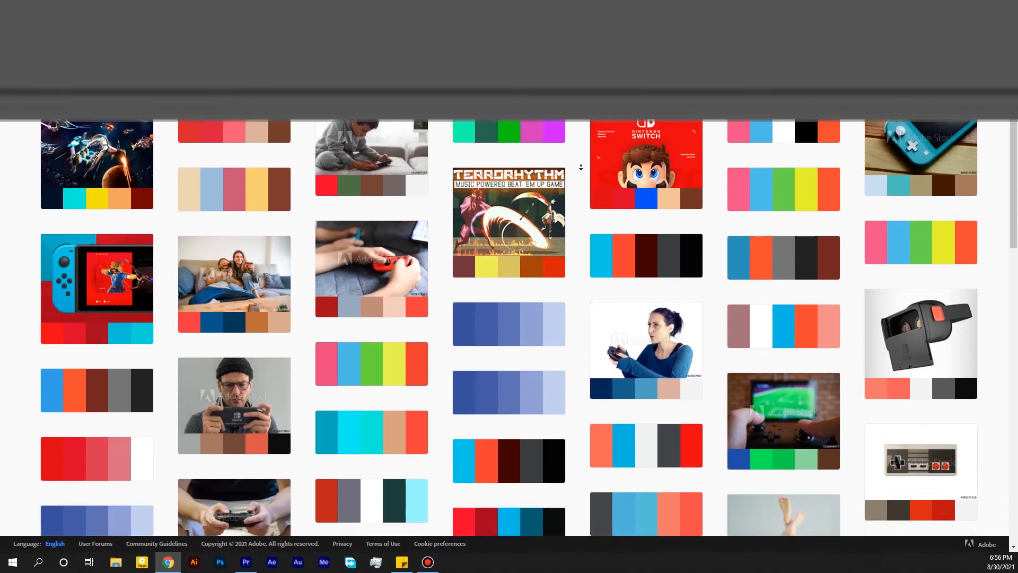
scroll(581, 167, "down", 5)
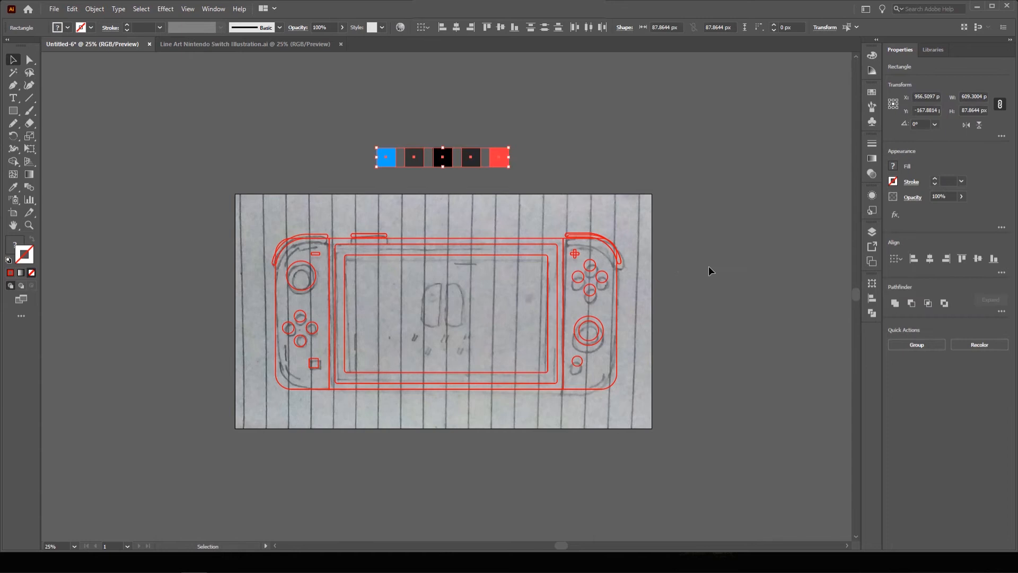
left_click(708, 266)
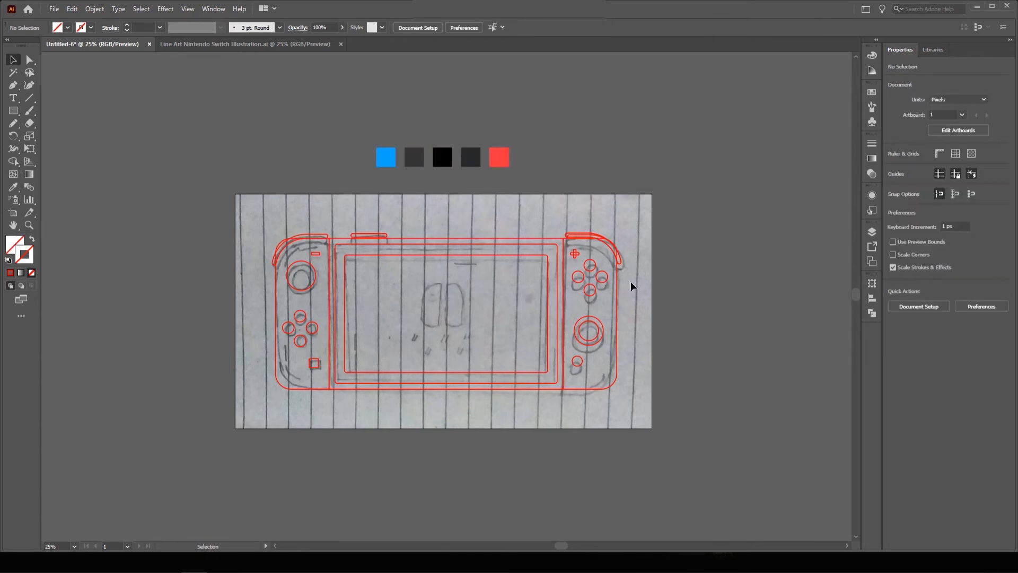
Hide Layer 1 in the Layers panel so the pencil sketch disappears.
key("ctrl+equal")
left_click(869, 232)
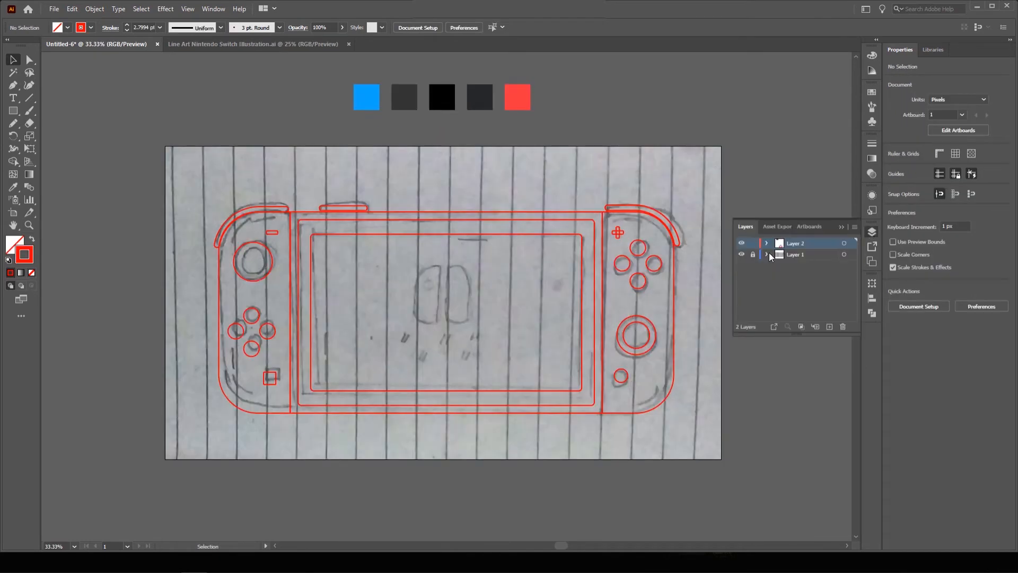
left_click(742, 255)
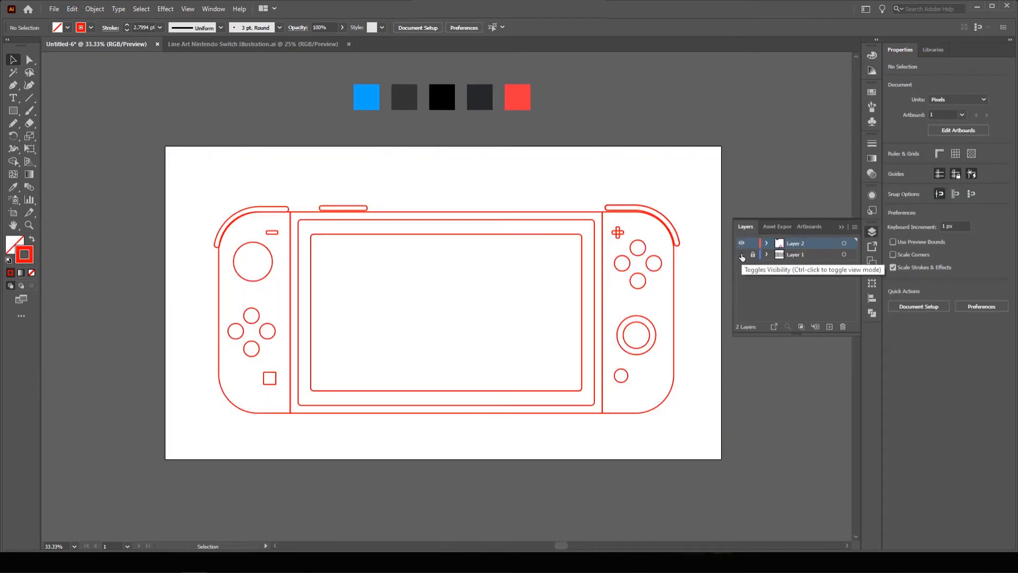
left_click(825, 239)
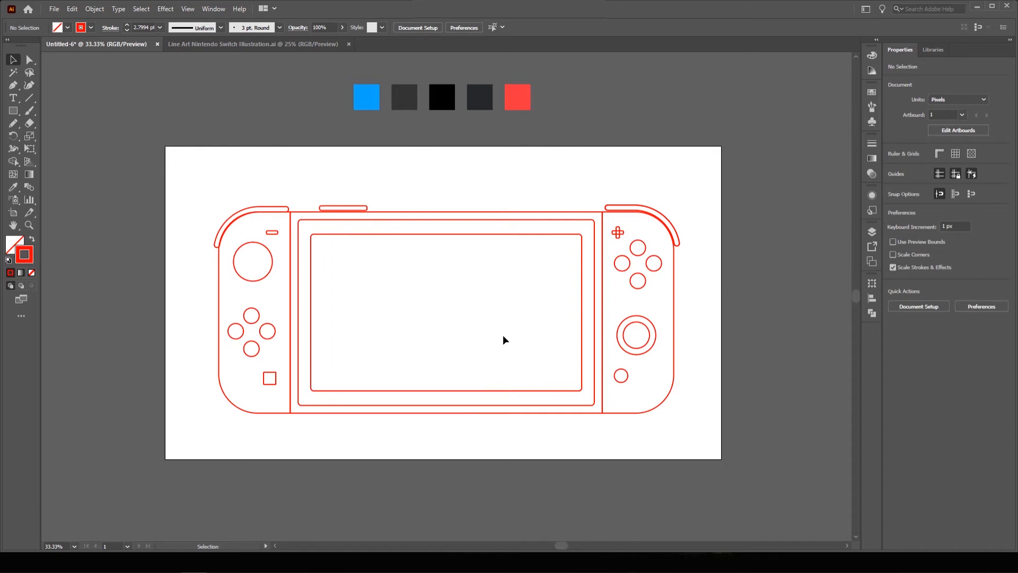
Fill the left Joy-Con blue and the right Joy-Con red from the palette swatches.
left_click(219, 317)
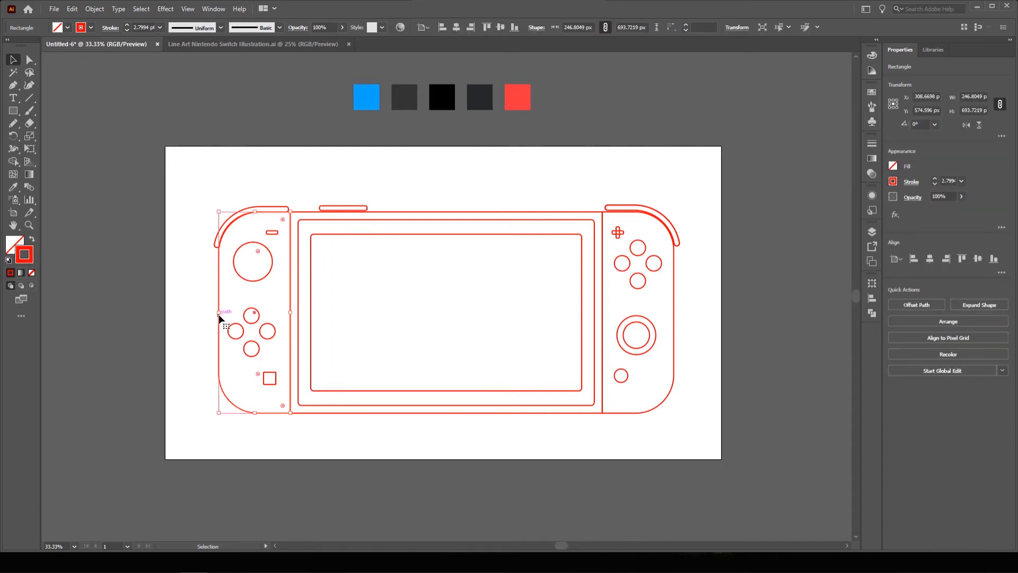
left_click(14, 191)
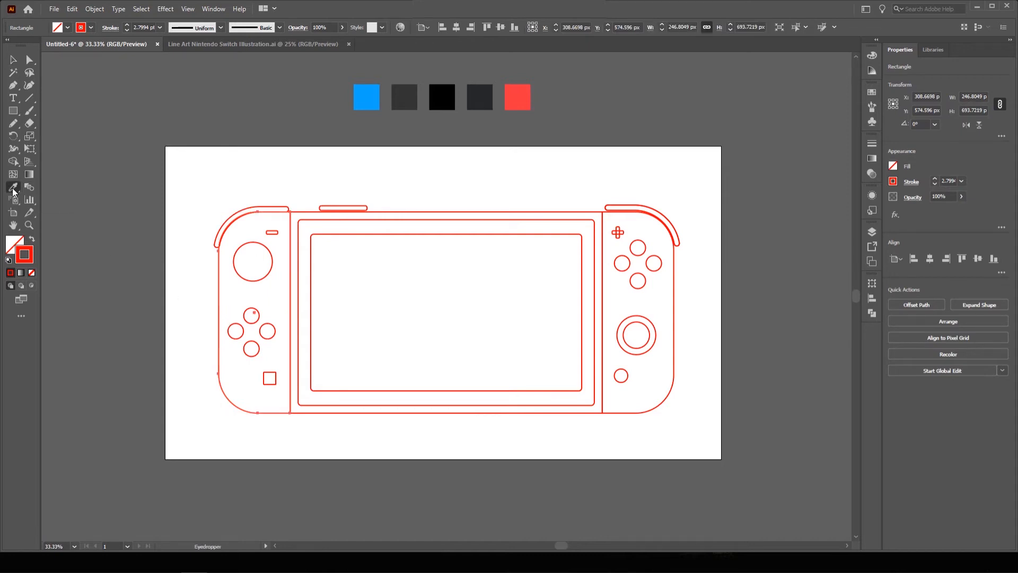
left_click(369, 99)
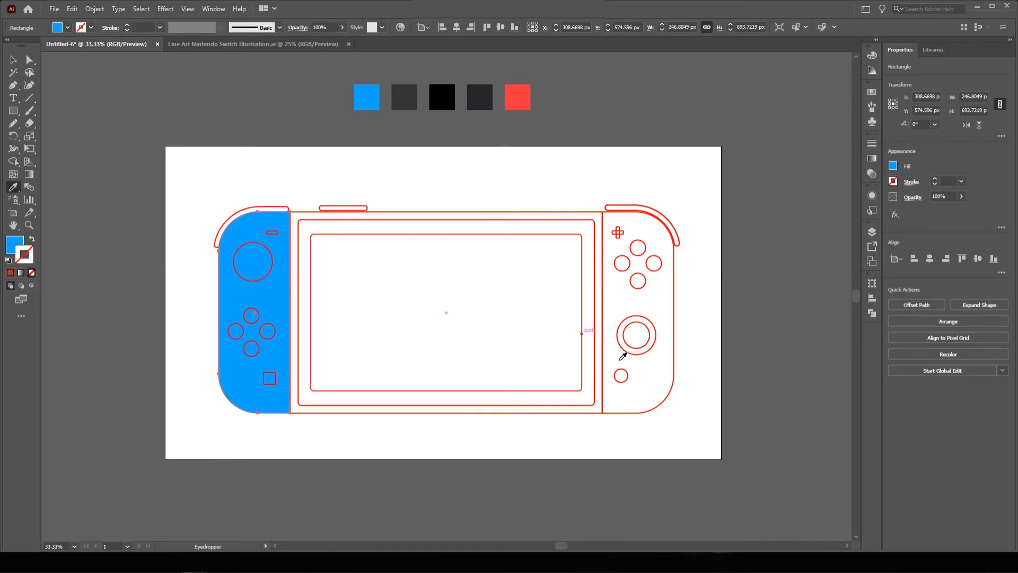
left_click(665, 406, "ctrl")
left_click(517, 97)
Fill the console body dark grey, the screen bezel black and the inner screen charcoal.
left_click(451, 212, "ctrl")
left_click(404, 97)
left_click(383, 220, "ctrl")
left_click(441, 98)
left_click(424, 234, "ctrl")
left_click(479, 98)
Fill the top, shoulder and Joy-Con buttons with the dark grey swatch.
left_click(405, 92)
left_click(259, 206, "ctrl")
left_click(405, 98)
left_click(637, 205, "ctrl")
left_click(404, 98)
key("v")
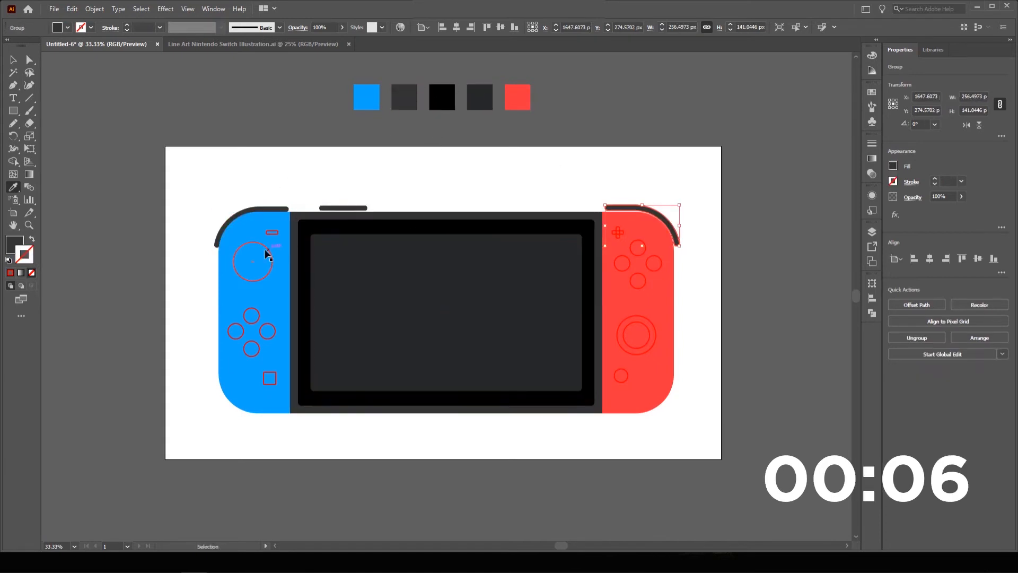
left_click(266, 247)
left_click(272, 233, "shift")
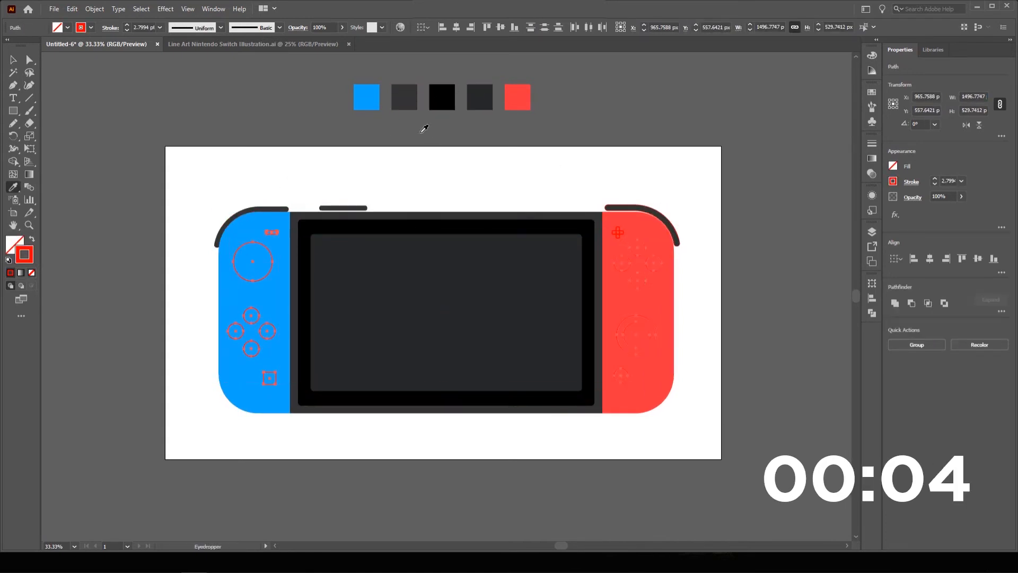
left_click(404, 98)
left_click(303, 141)
left_click(422, 189)
scroll(422, 189, "down", 2)
scroll(464, 215, "up", 2)
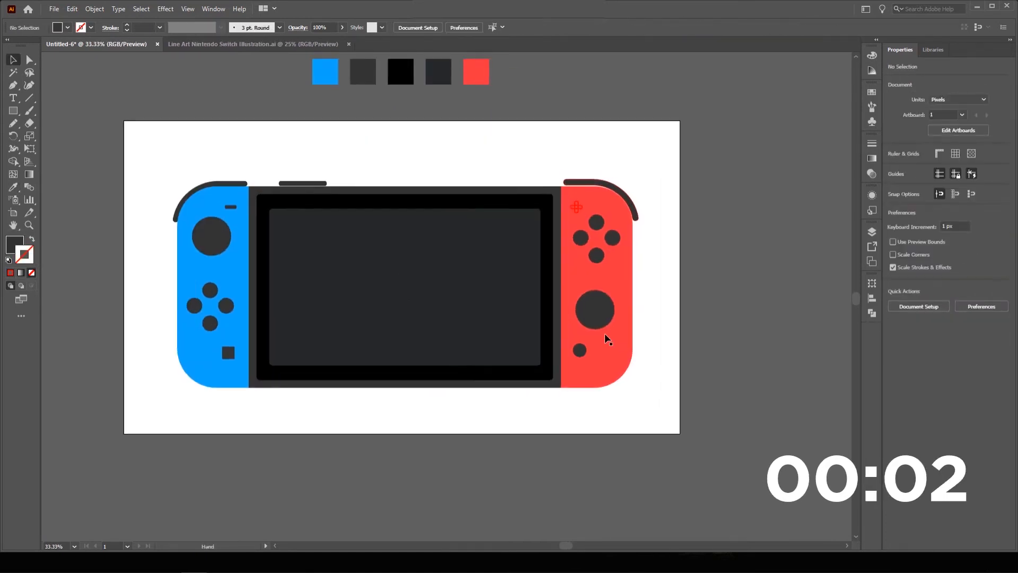
Place a copy of the whole Switch artwork below the artboard.
scroll(649, 414, "down", 1)
key("ctrl+a")
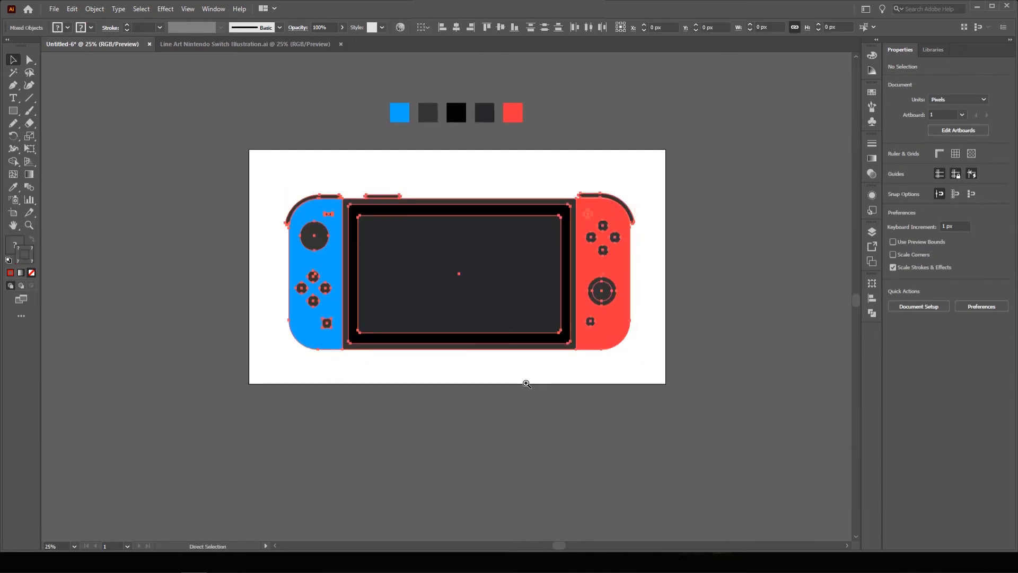
scroll(527, 382, "down", 1)
left_click_drag(472, 341, 484, 326)
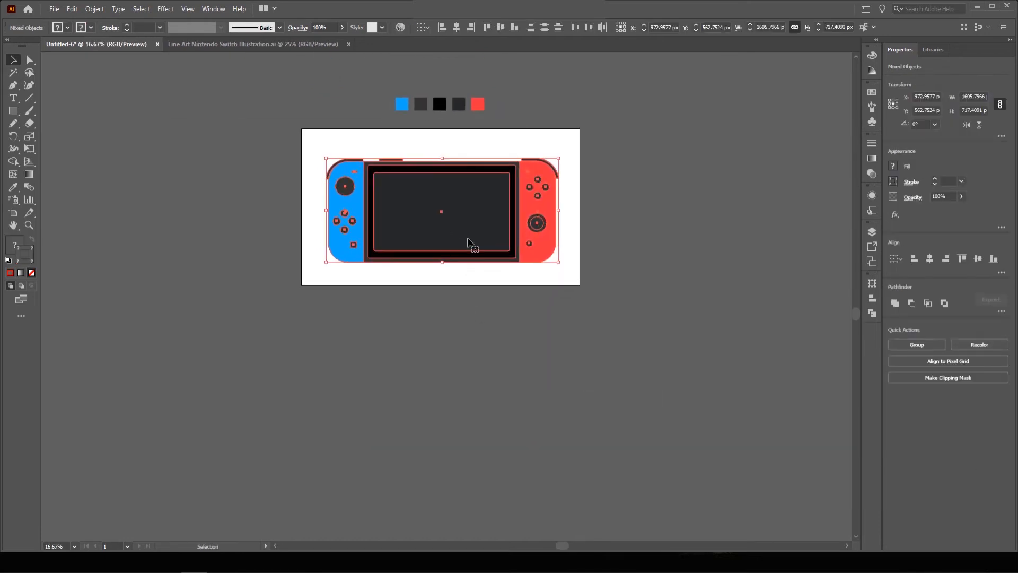
left_click_drag(468, 244, 476, 393)
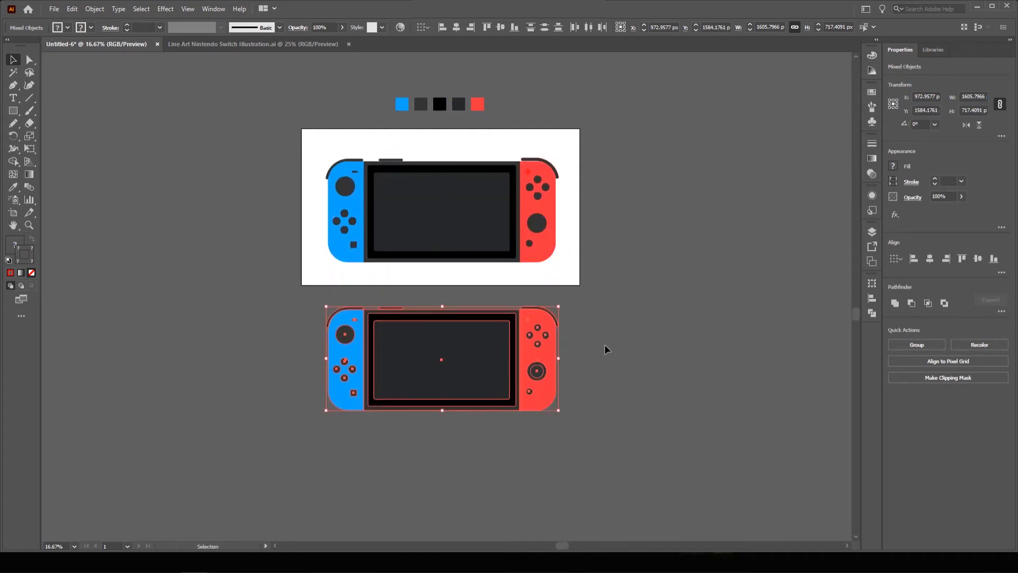
On the copy, turn the left Joy-Con, its joystick and D-pad buttons into unfilled outlines.
left_click(606, 347)
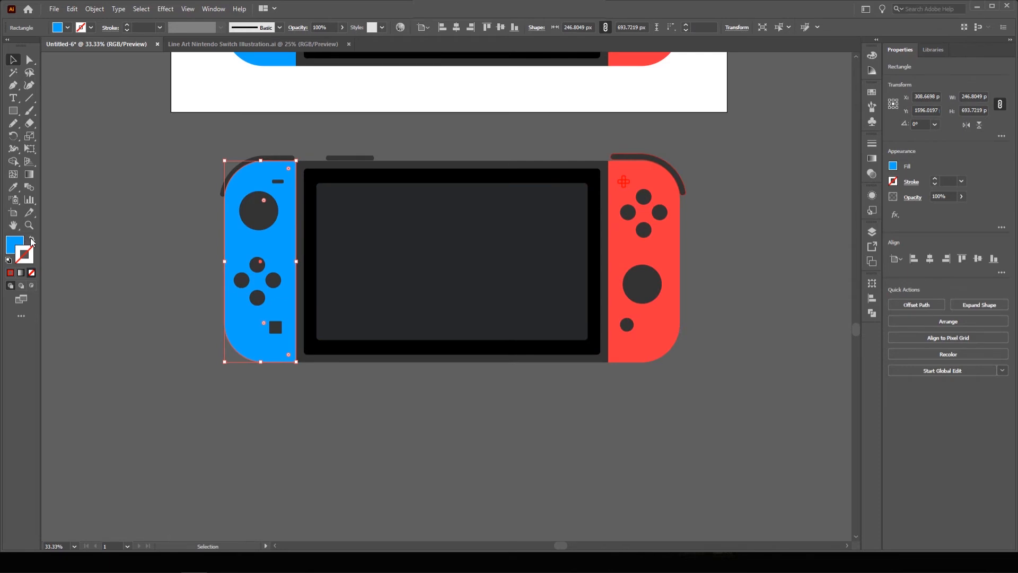
left_click(32, 241)
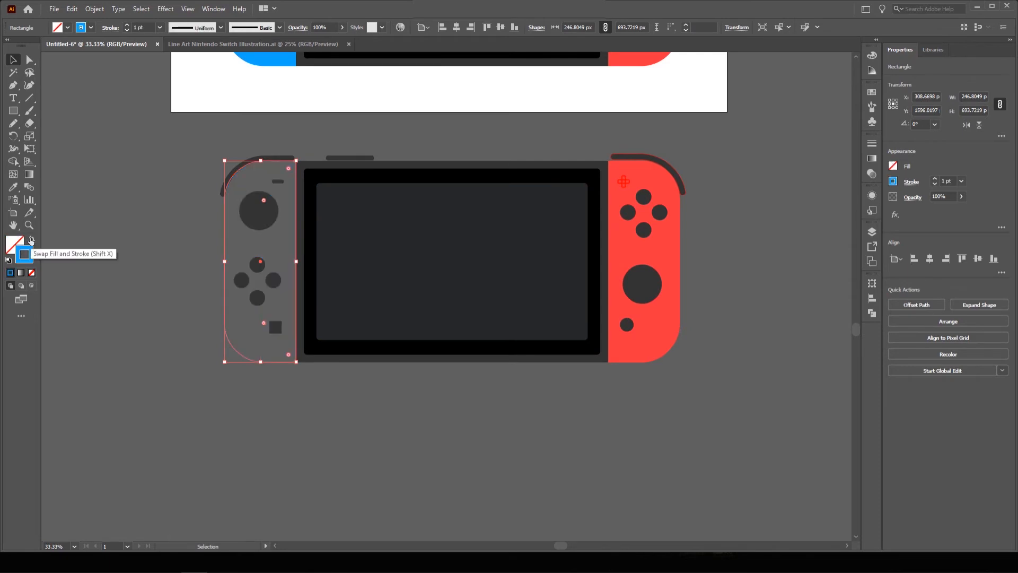
left_click(258, 210)
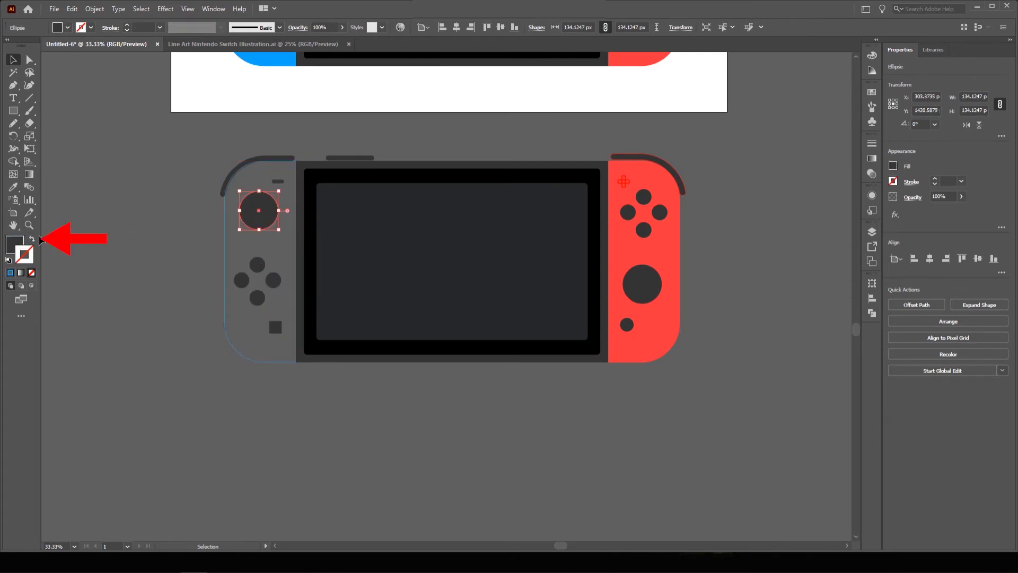
left_click(32, 241)
left_click(161, 225)
left_click(257, 265)
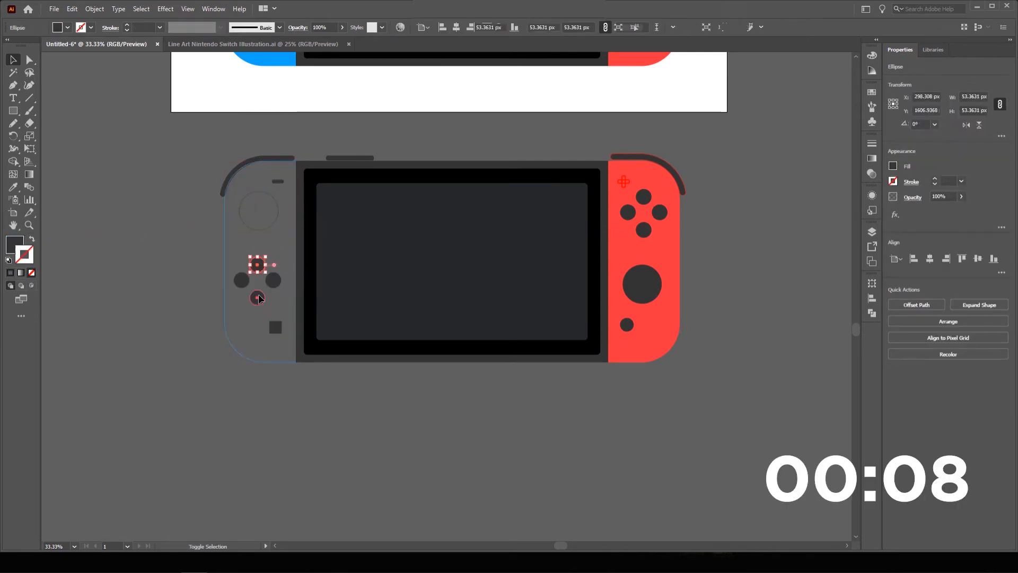
left_click(257, 298, "shift")
left_click(242, 280, "shift")
left_click(273, 279, "shift")
left_click(33, 240)
left_click(175, 223)
key("ctrl+z")
key("ctrl+z")
key("ctrl+z")
key("ctrl+shift+z")
key("ctrl+shift+z")
key("ctrl+shift+z")
Swap fills to outlines on the capture, shoulder and top buttons, body, bezel, screen and right Joy-Con.
left_click(275, 327)
key("shift+x")
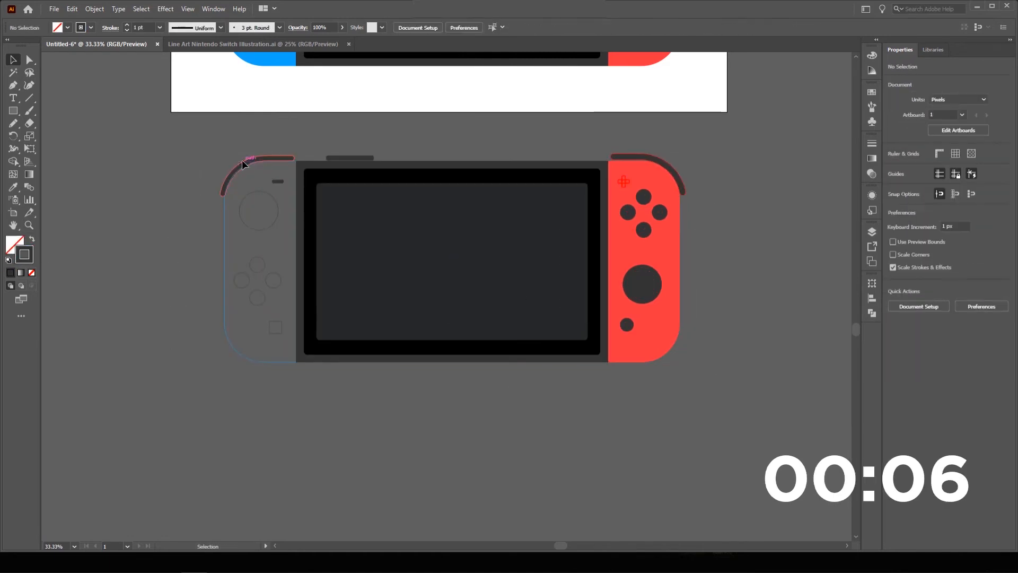
left_click(242, 161)
left_click(349, 158, "shift")
key("shift+x")
left_click(313, 135)
left_click(305, 163)
left_click(33, 239)
left_click(312, 232)
left_click(32, 239)
left_click(340, 238)
left_click(32, 240)
left_click(617, 254)
left_click(32, 240)
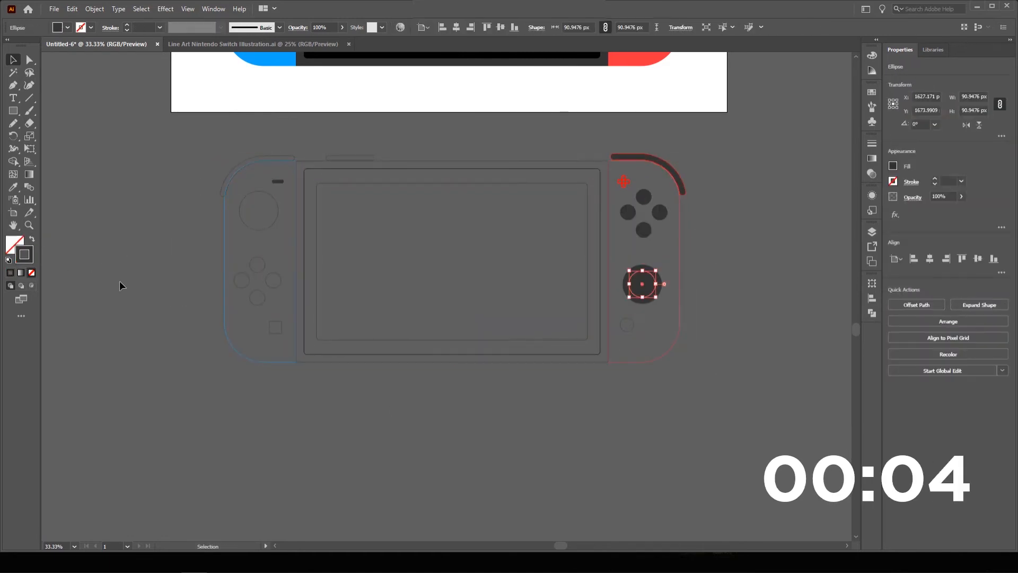
Copy the outline style onto the right Joy-Con's buttons and shoulder arc with the Eyedropper.
key("v")
left_click_drag(620, 191, 665, 236)
key("i")
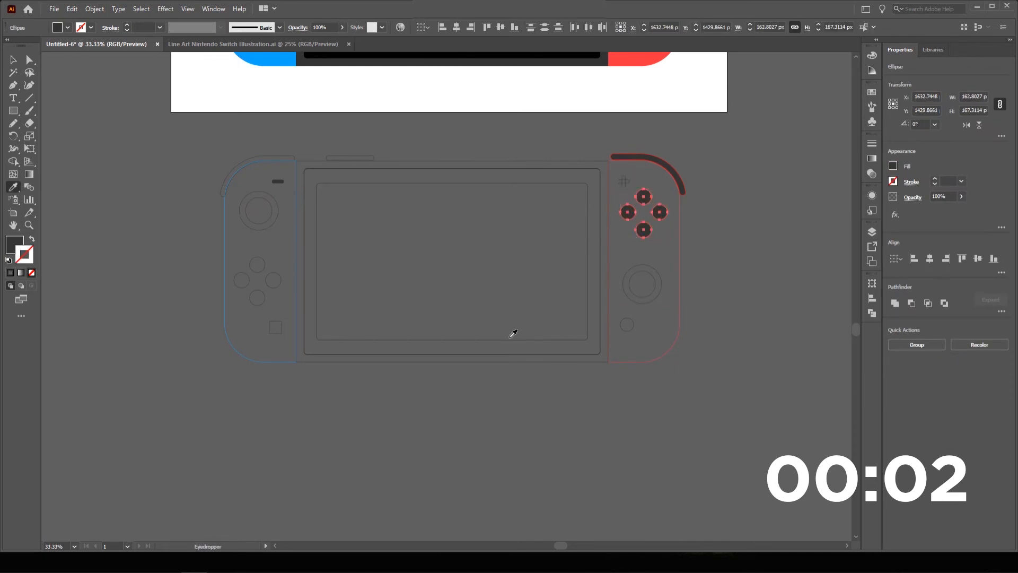
left_click(508, 339)
key("v")
left_click(650, 158)
left_click(32, 239)
left_click(349, 157)
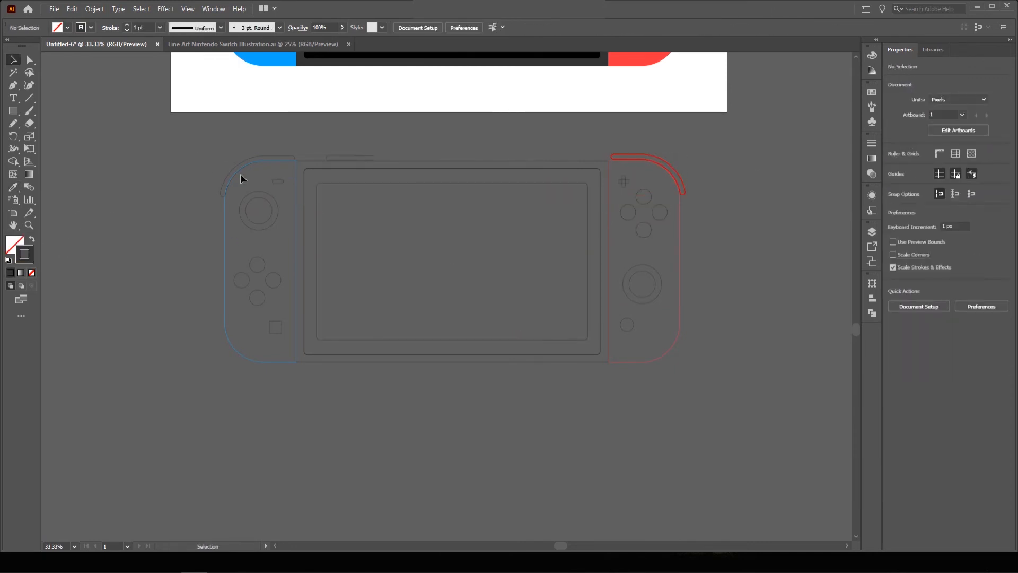
key("ctrl+a")
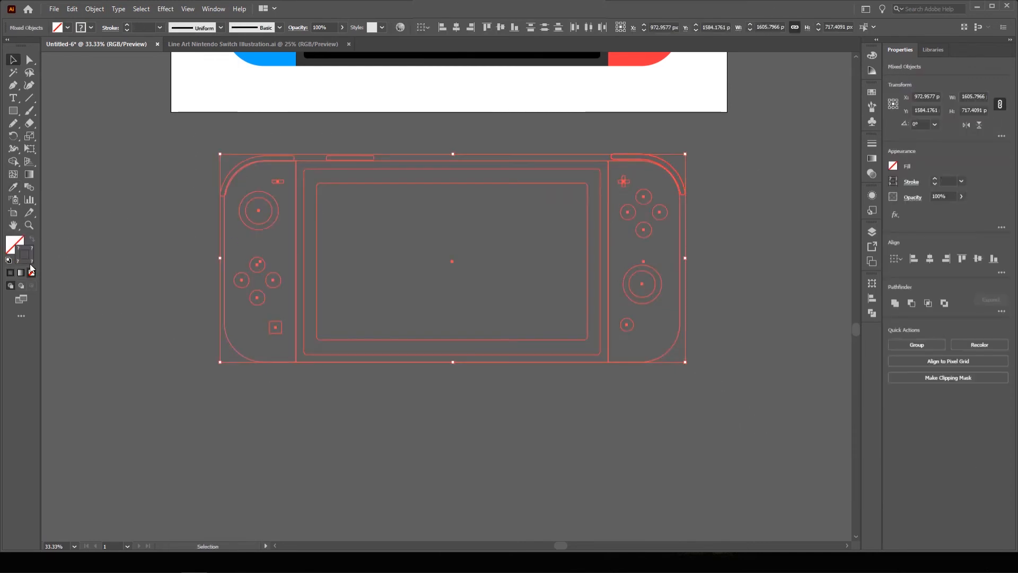
Give the line art a near-black #191818 stroke with round caps and round joins.
double_click(31, 260)
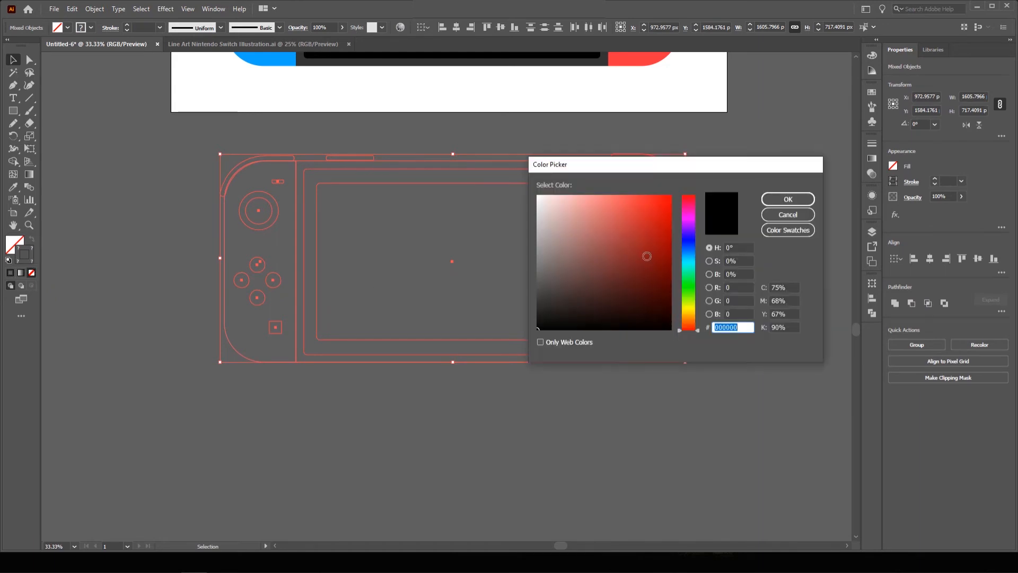
left_click(541, 315)
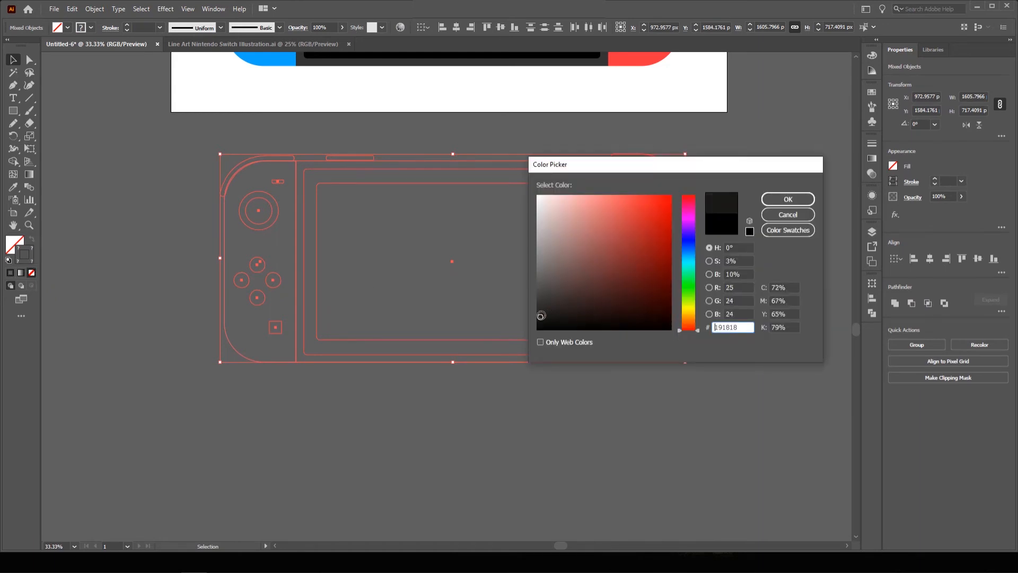
left_click(788, 199)
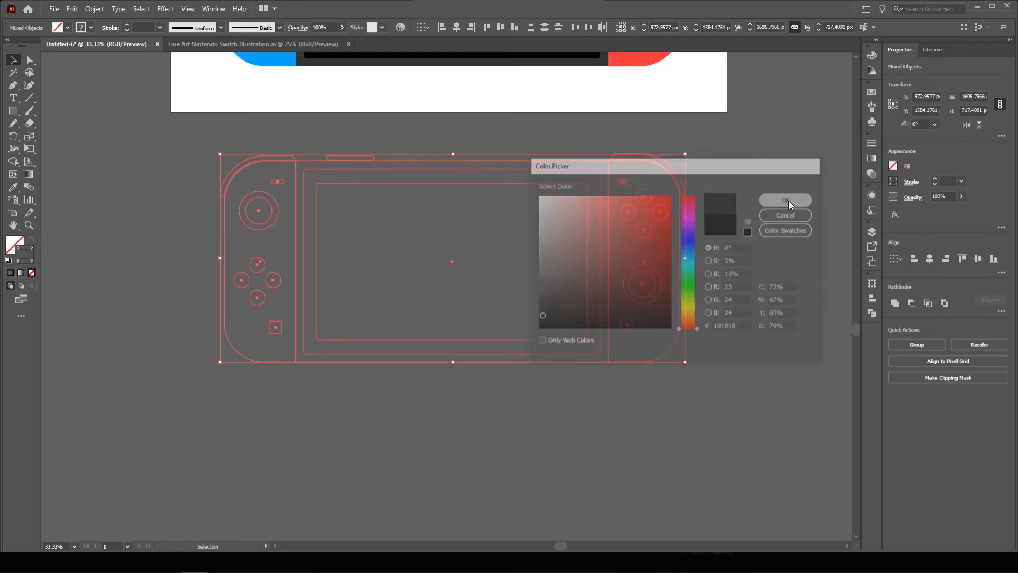
left_click(911, 182)
left_click(855, 210)
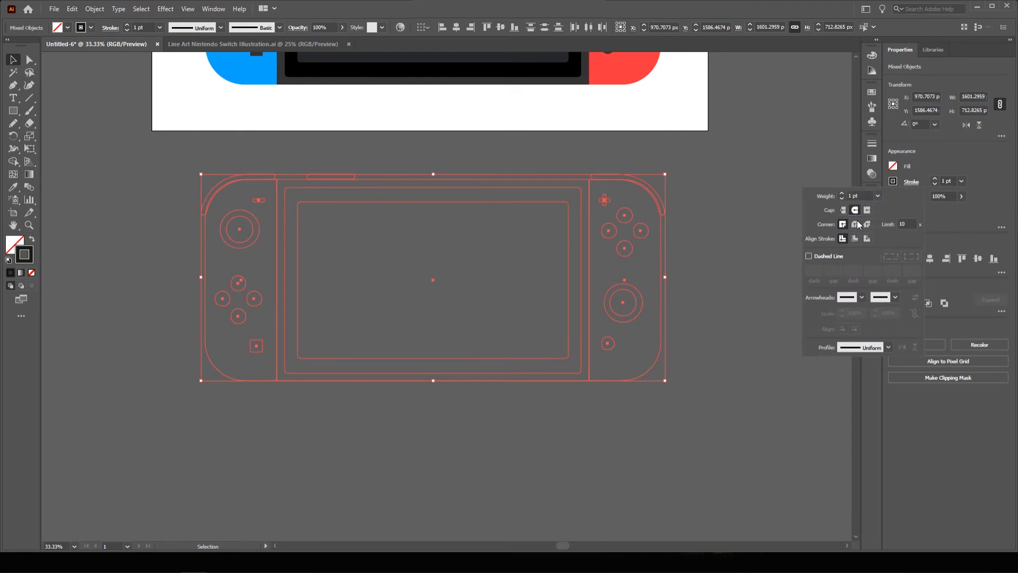
left_click(856, 224)
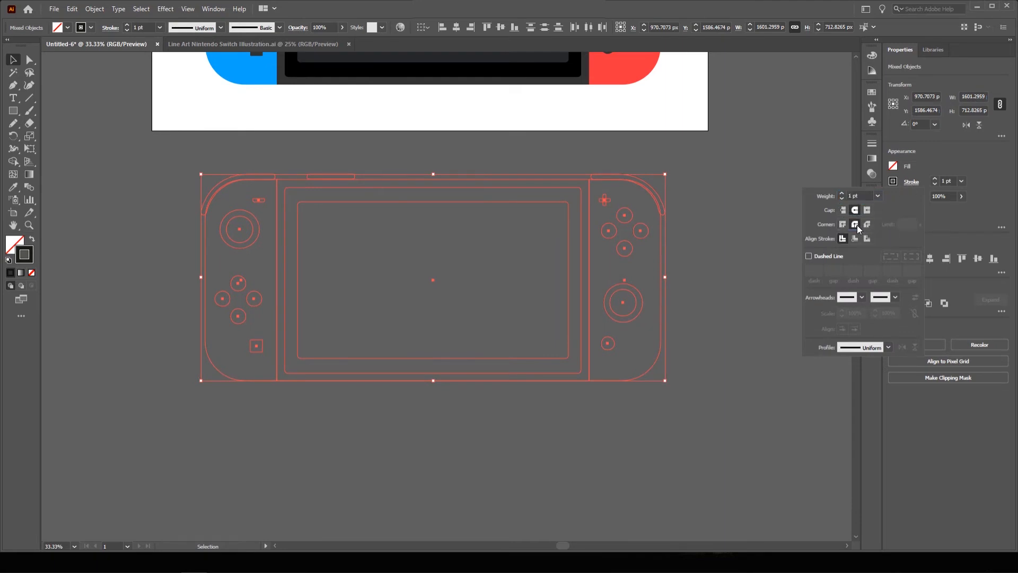
left_click(745, 229)
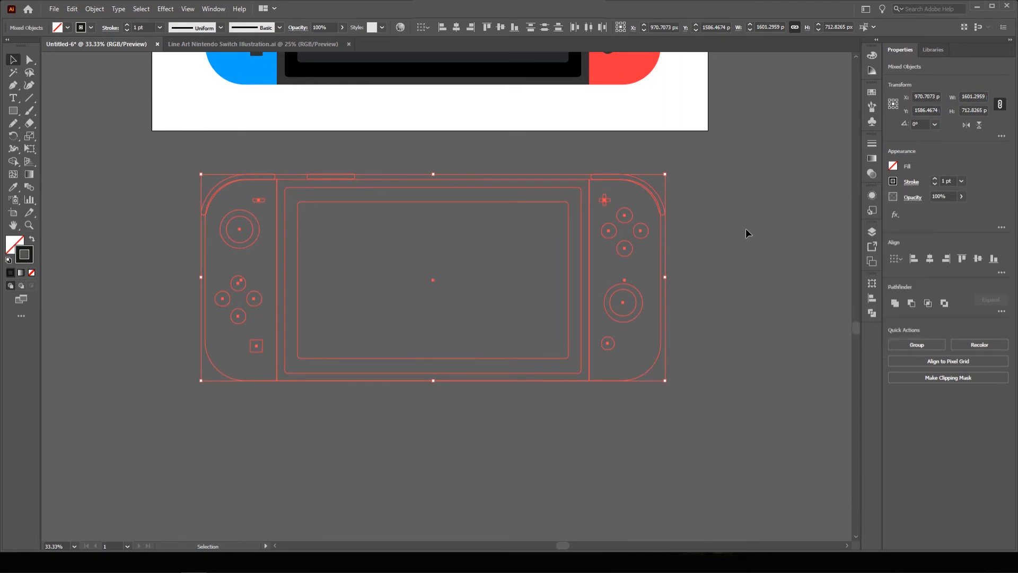
Raise the stroke weight through 3 and 5 pt to a final 6 pt.
left_click(912, 182)
left_click(877, 198)
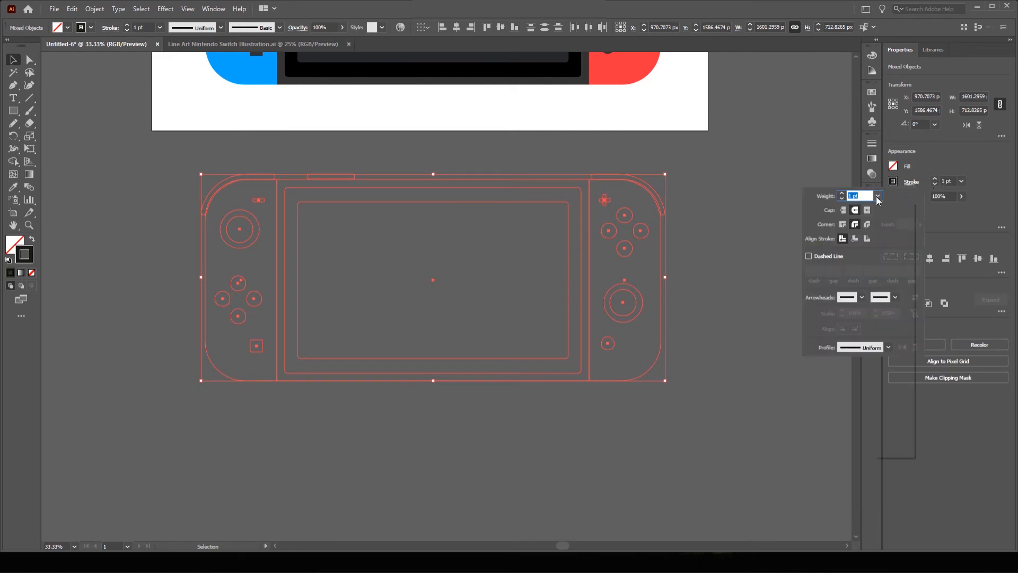
left_click(897, 260)
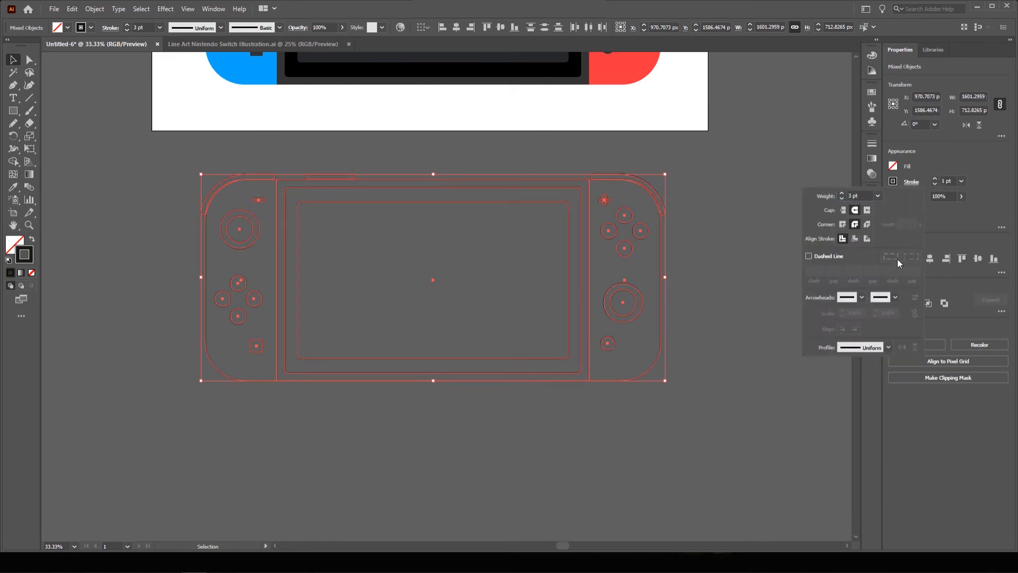
left_click(877, 197)
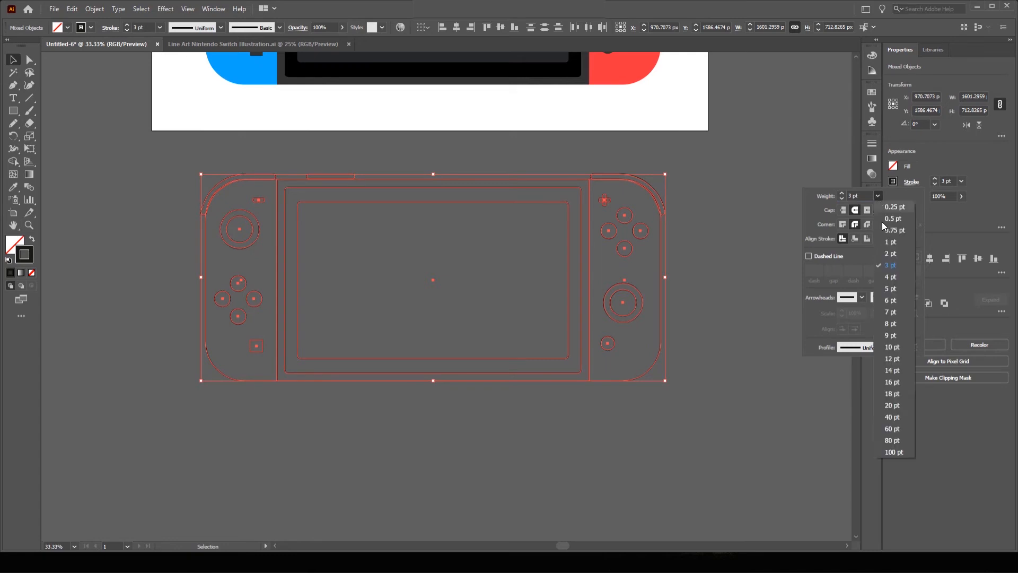
left_click(898, 288)
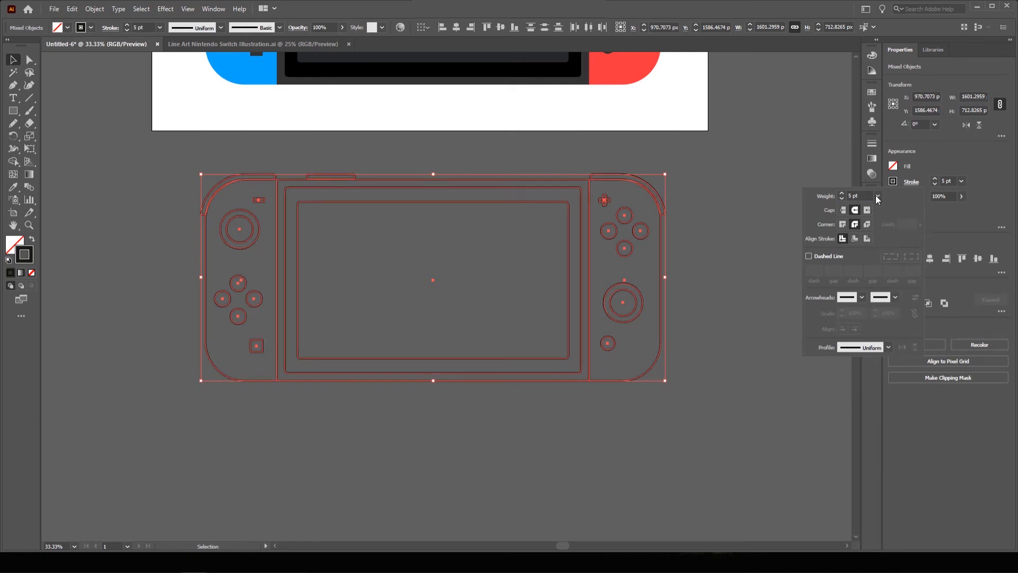
left_click(877, 198)
left_click(898, 301)
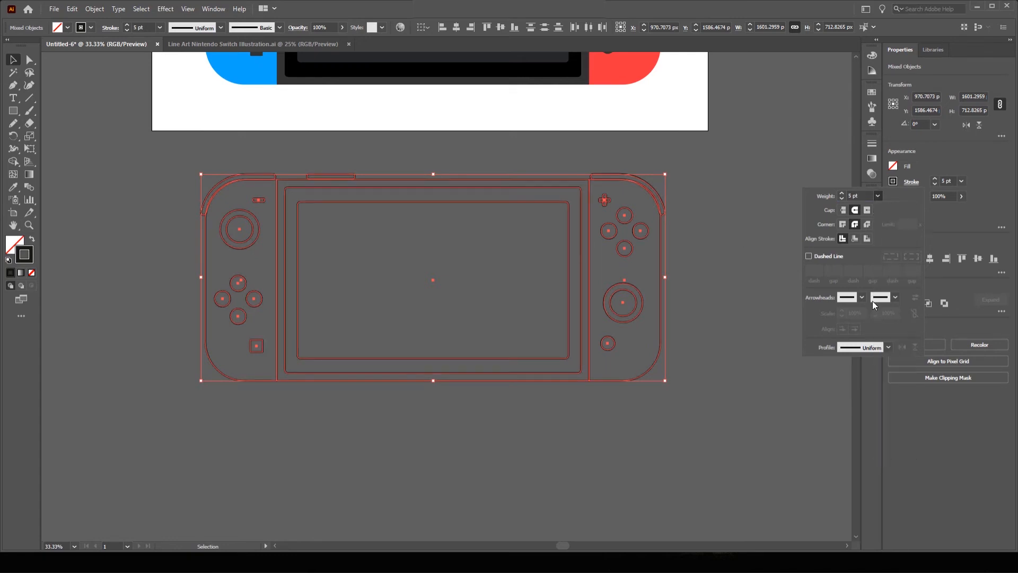
left_click(735, 235)
Move the stroked line-art copy up onto the coloured console.
key("ctrl+minus")
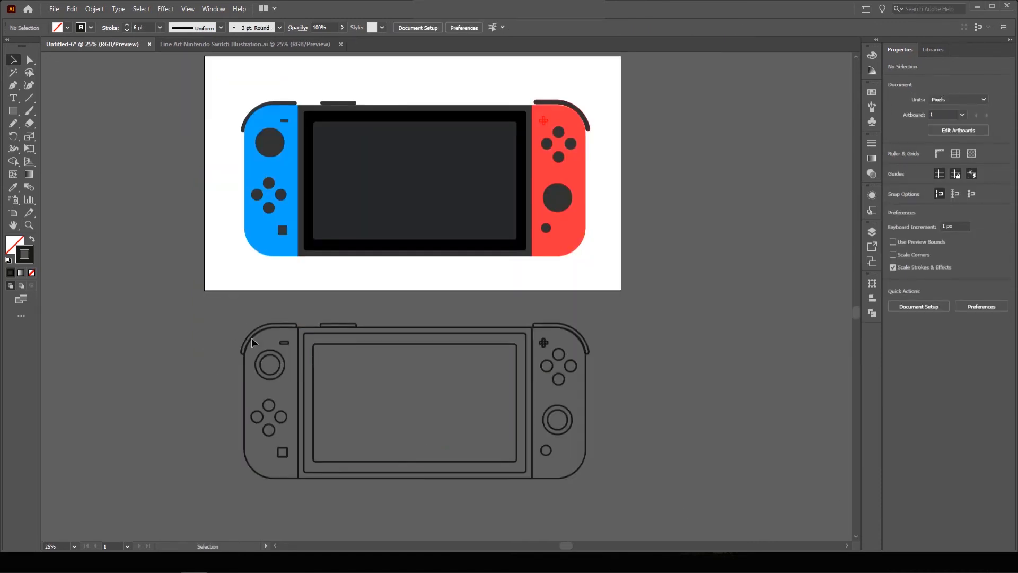
left_click_drag(616, 508, 614, 508)
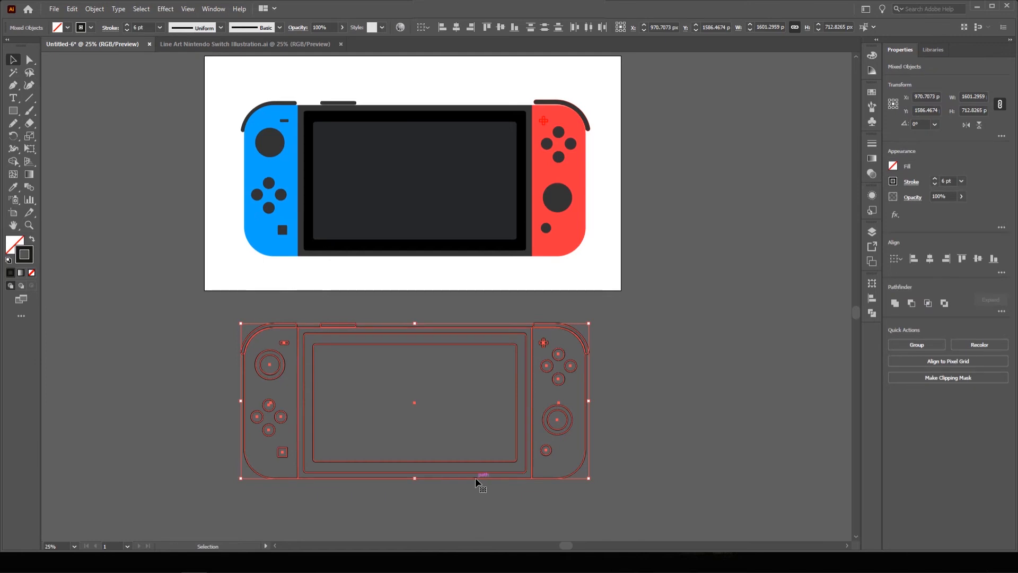
left_click_drag(475, 481, 475, 256)
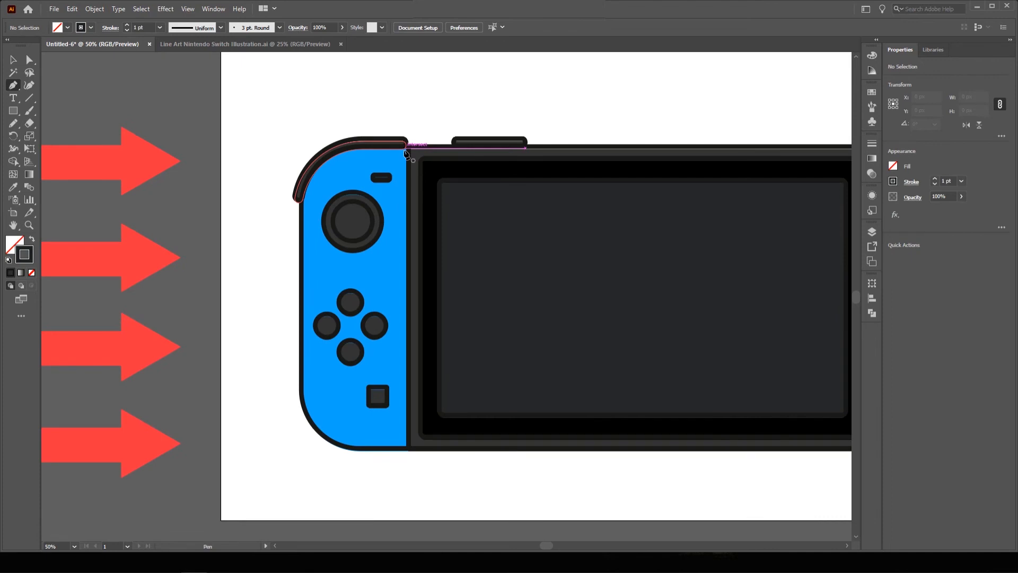
Draw a curved highlight shape along the blue Joy-Con's left edge with the Pen tool.
left_click(405, 149)
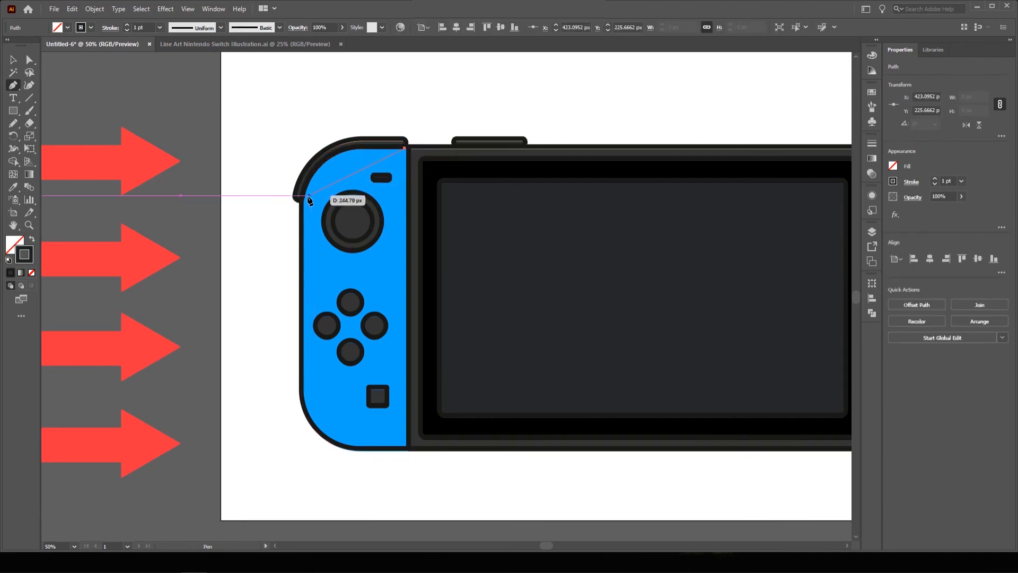
left_click_drag(313, 195, 309, 255)
left_click(310, 384)
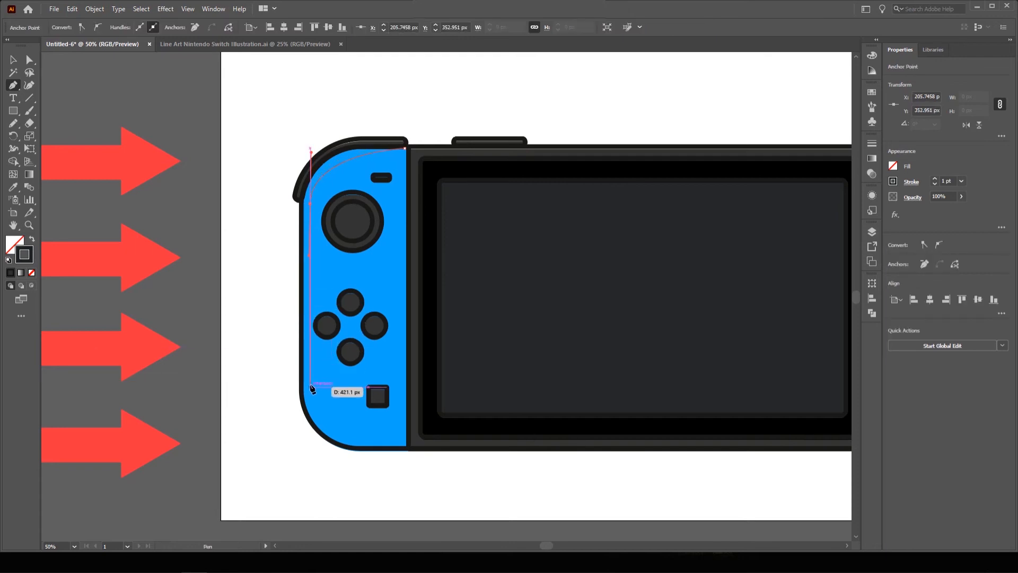
left_click(310, 391)
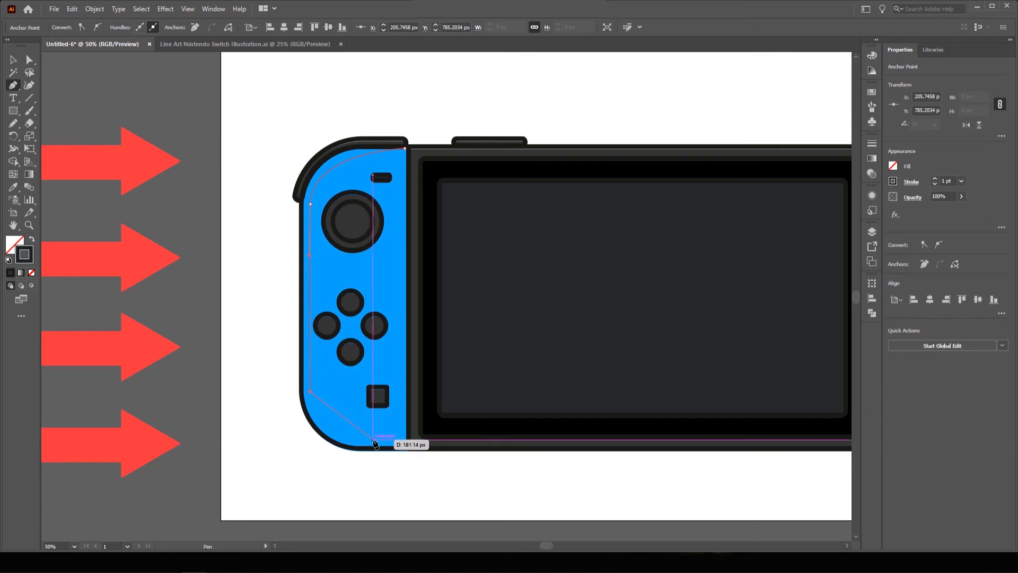
left_click_drag(373, 439, 438, 443)
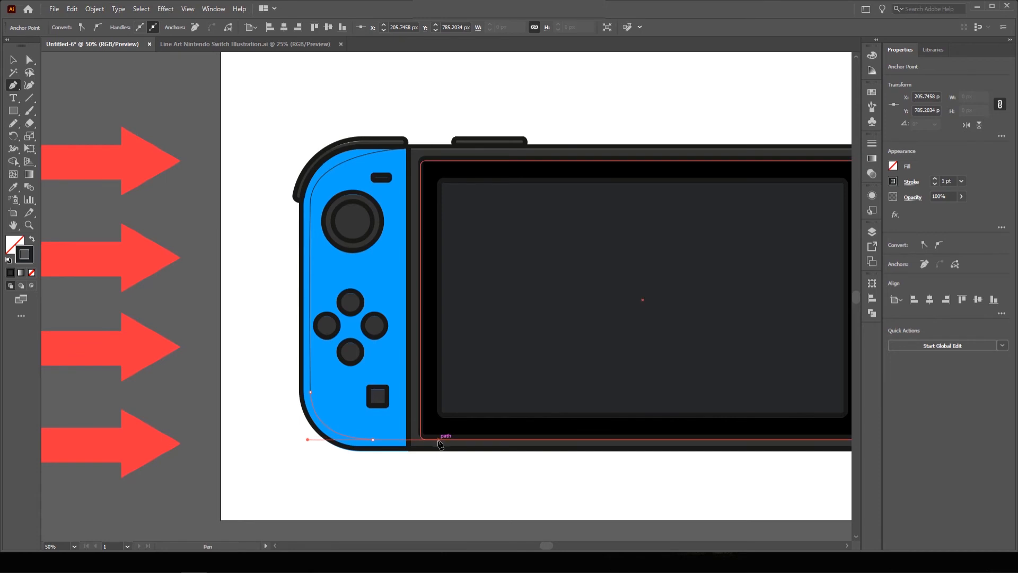
left_click(372, 440)
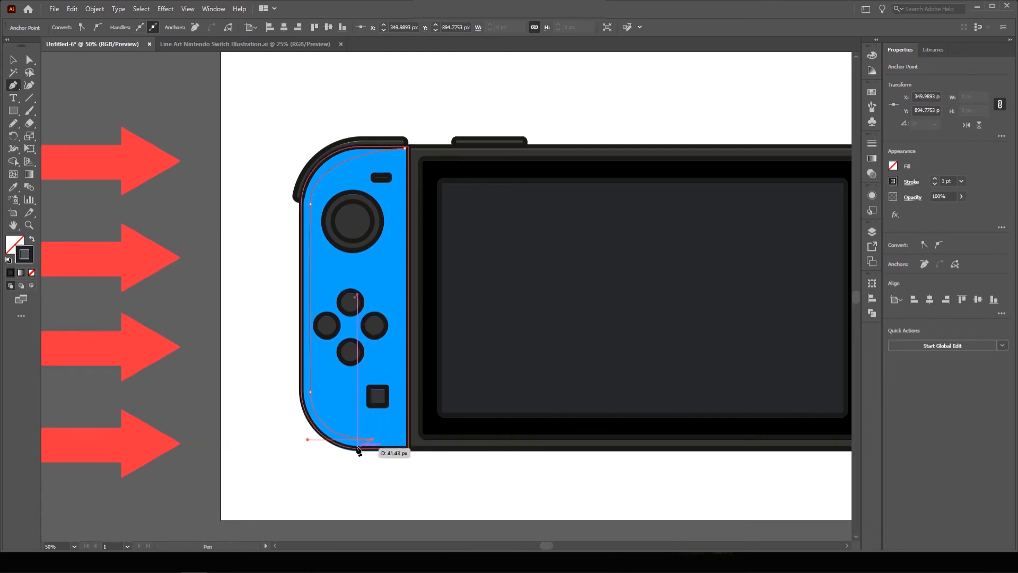
left_click(357, 449)
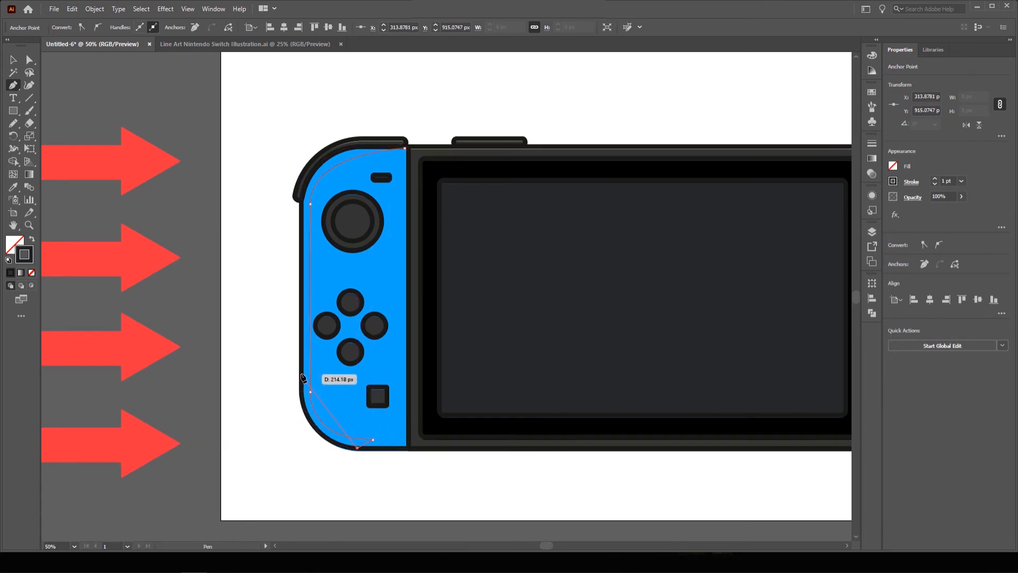
left_click_drag(302, 367, 305, 282)
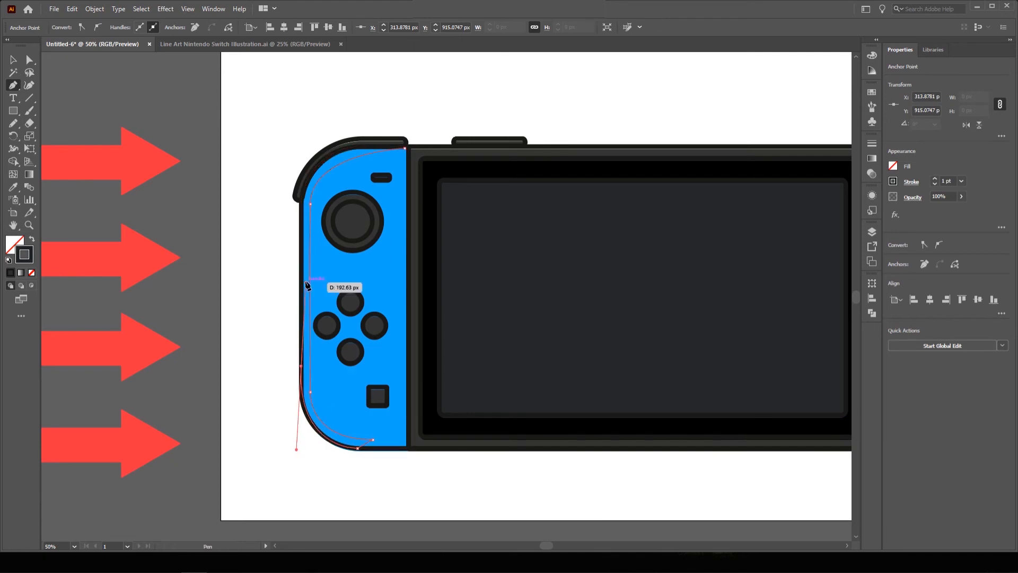
left_click(305, 204)
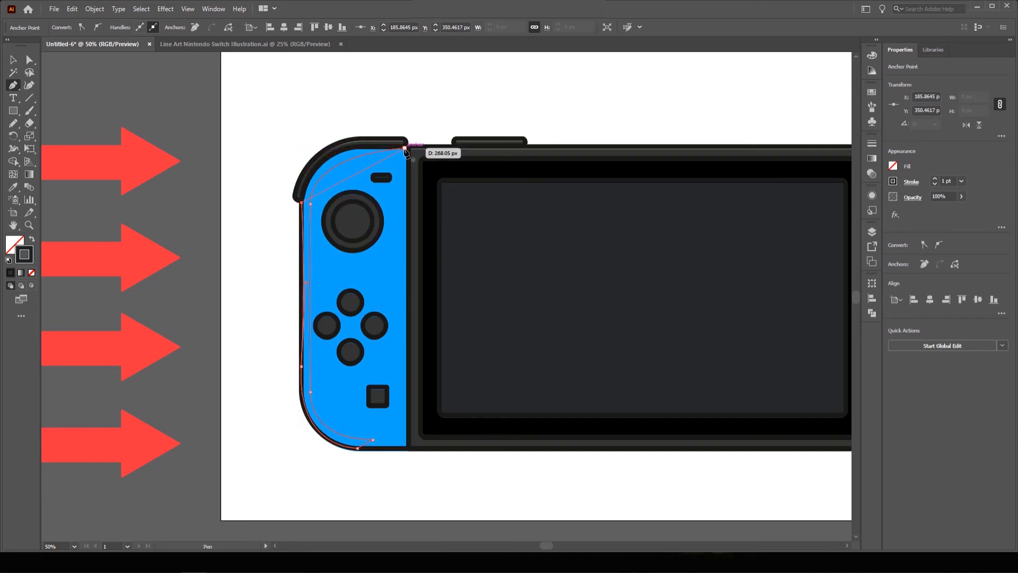
left_click_drag(405, 148, 510, 171)
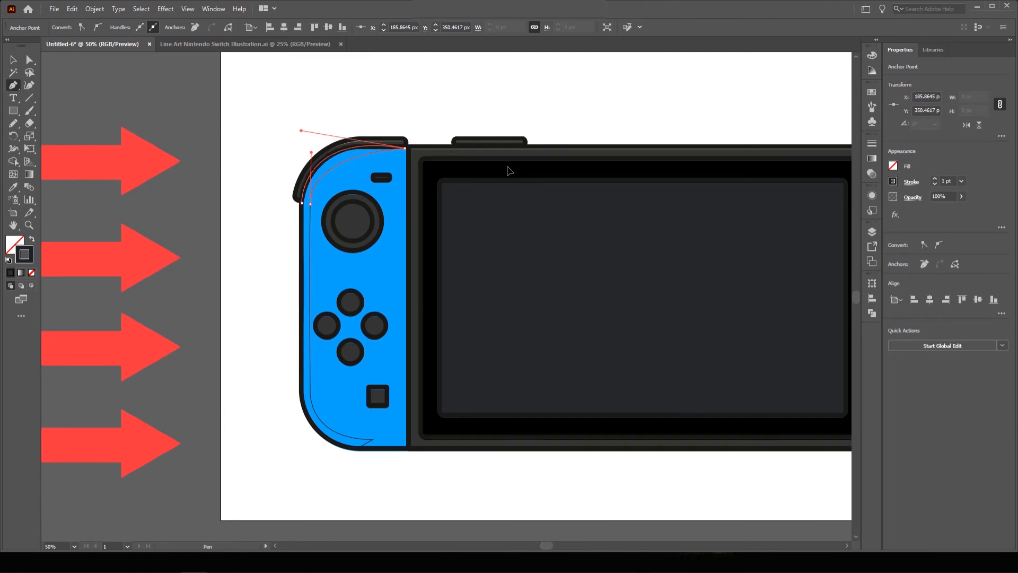
Fill the highlight shape with light blue A6E1FF.
key("i")
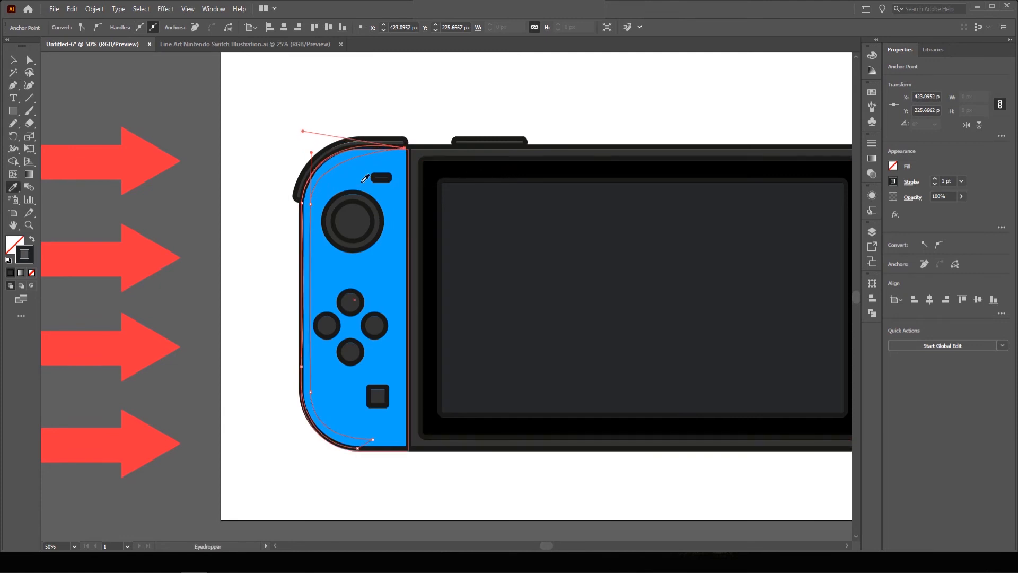
left_click(356, 176)
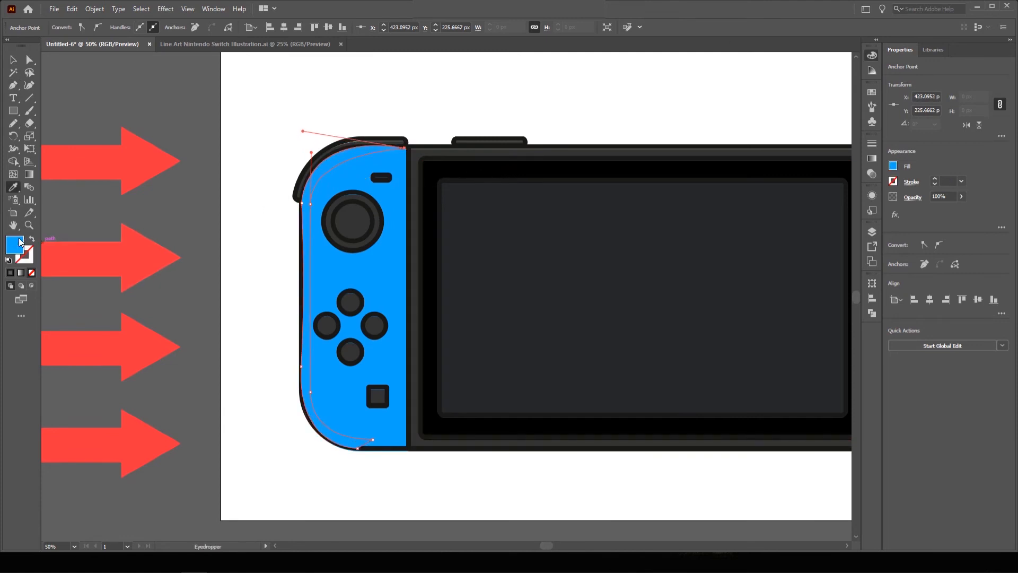
double_click(16, 244)
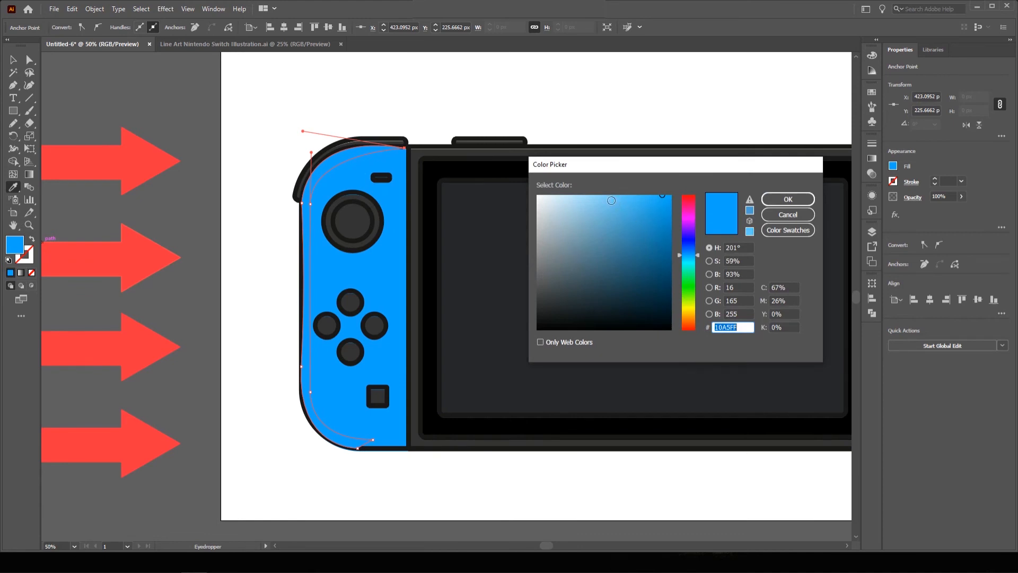
left_click_drag(611, 201, 586, 194)
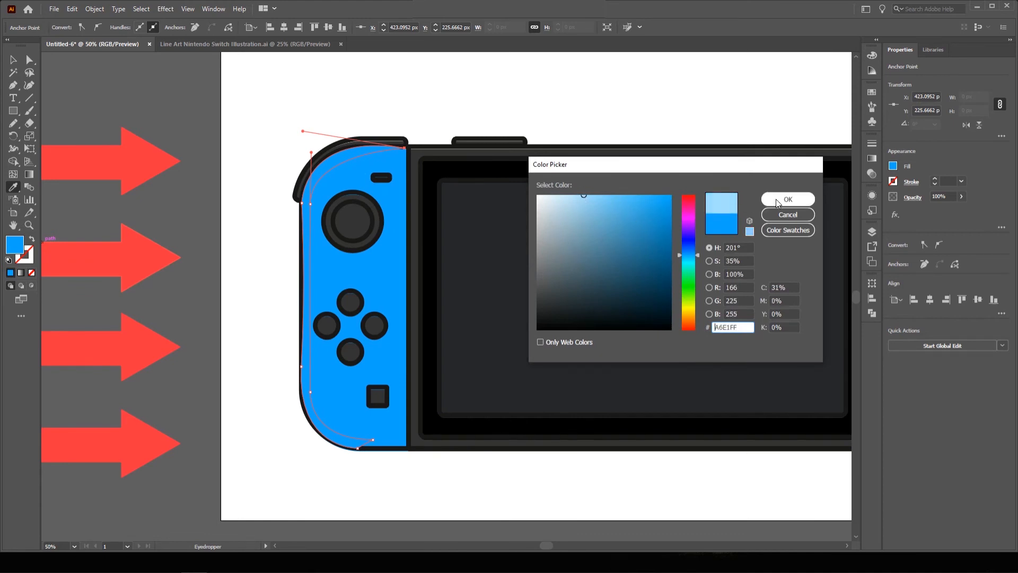
left_click(777, 201)
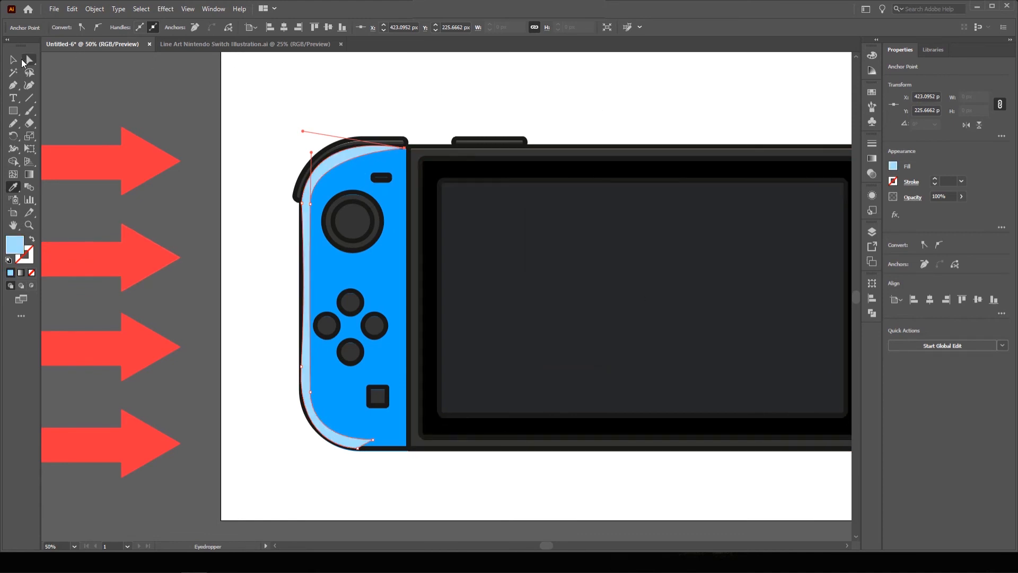
left_click(14, 60)
Send the light blue edge highlight one step backward, behind the Joy-Con outline.
left_click(243, 111)
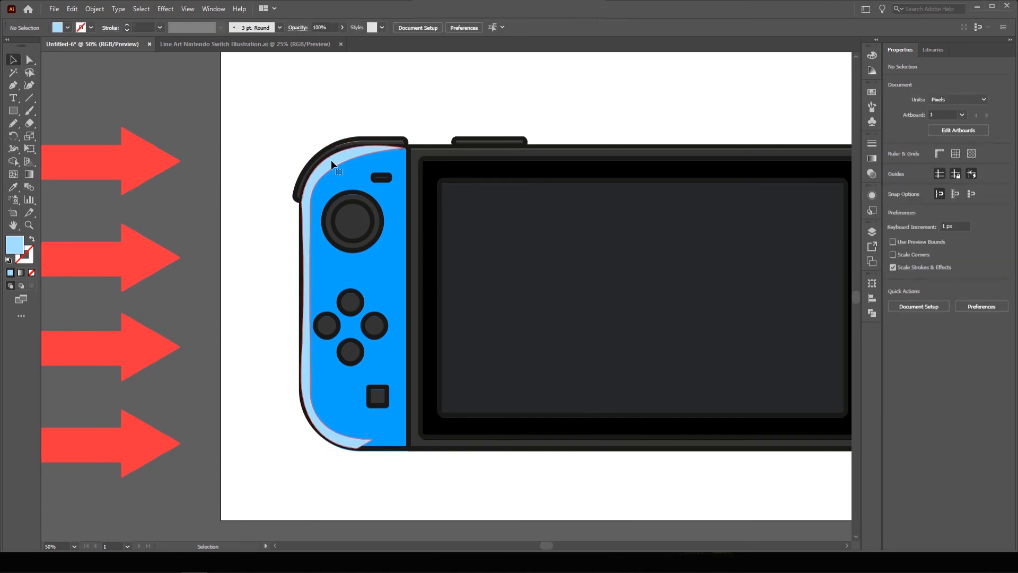
left_click(332, 161)
right_click(332, 160)
mouse_move(389, 353)
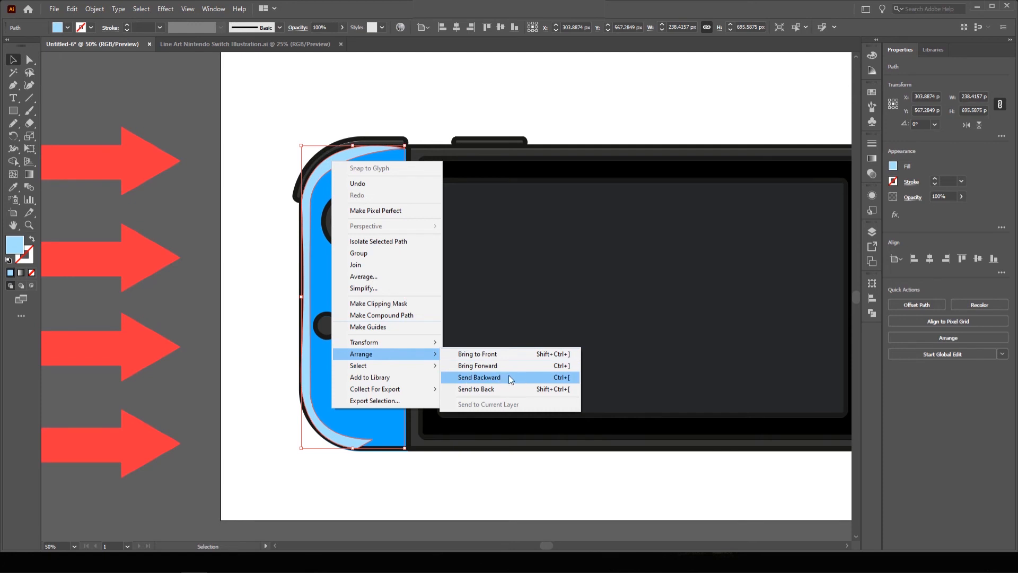
left_click(564, 380)
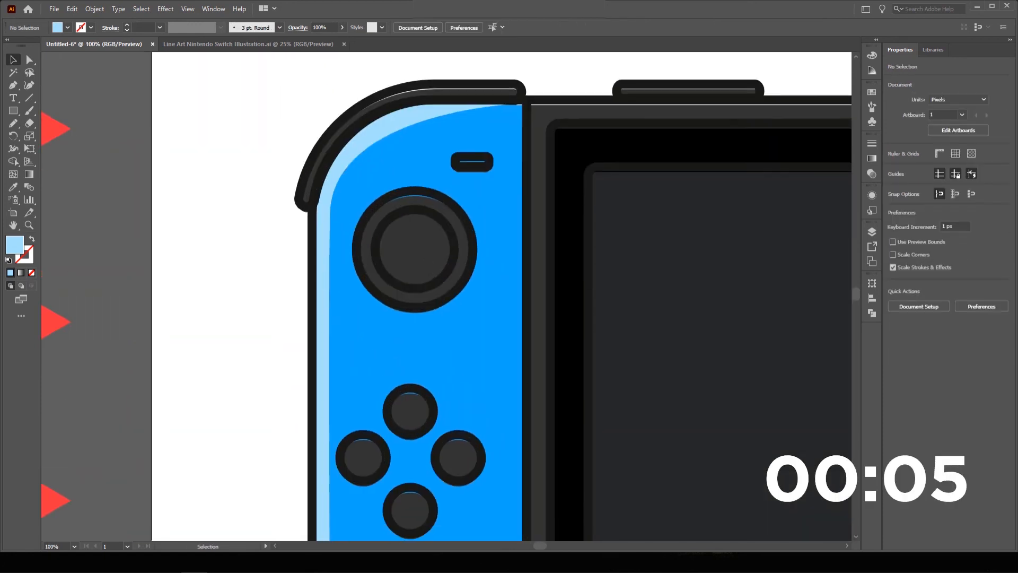
Draw white crescent shines on the blue joystick and buttons, copying the button shine across.
left_click(382, 153)
double_click(15, 245)
mouse_move(359, 264)
left_mouse_down()
mouse_move(438, 341)
mouse_move(429, 378)
left_mouse_up()
left_click(788, 199)
left_click(424, 227)
left_click(329, 286)
left_click_drag(307, 371, 363, 432)
left_click(329, 286)
left_click(141, 311)
Draw a thin tall strip along the blue Joy-Con's inner edge.
left_click(416, 322, "ctrl+alt")
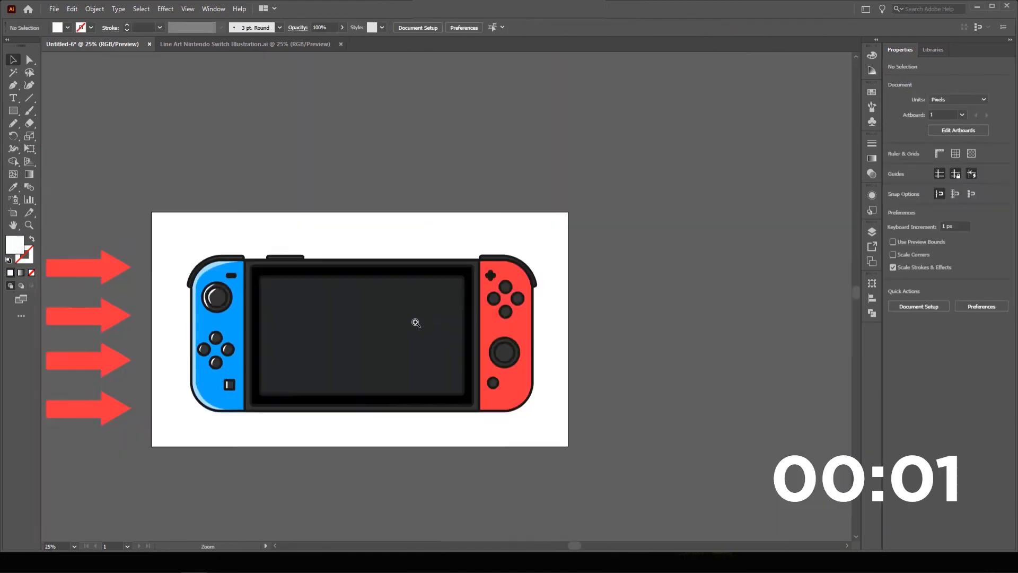
left_click(622, 355, "shift")
left_click(401, 329, "ctrl+alt")
left_click_drag(388, 125, 395, 423)
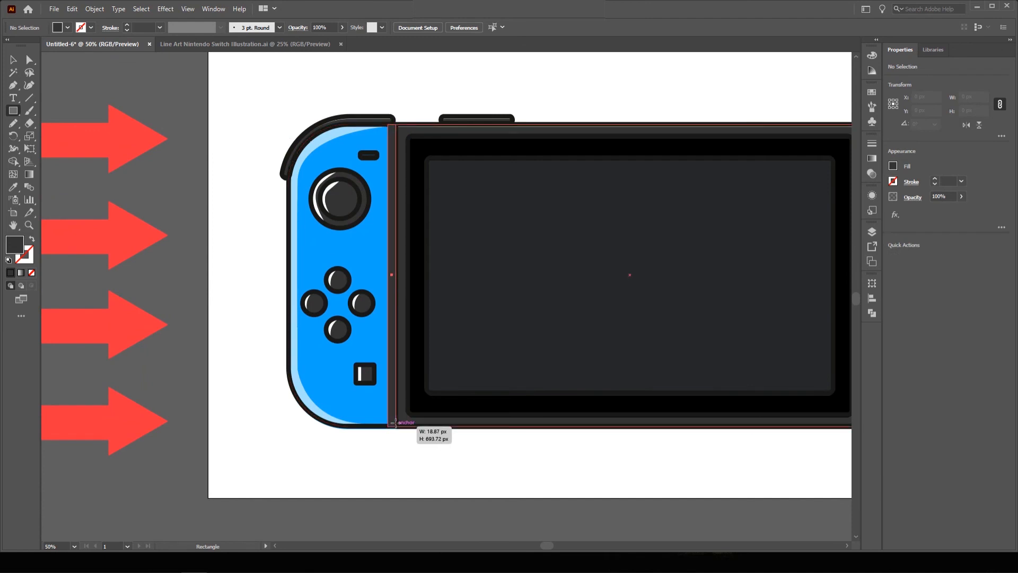
Fill the inner-edge strip with the Joy-Con's blue sampled by Eyedropper, darkened in the Color Picker.
key("i")
left_click(374, 393)
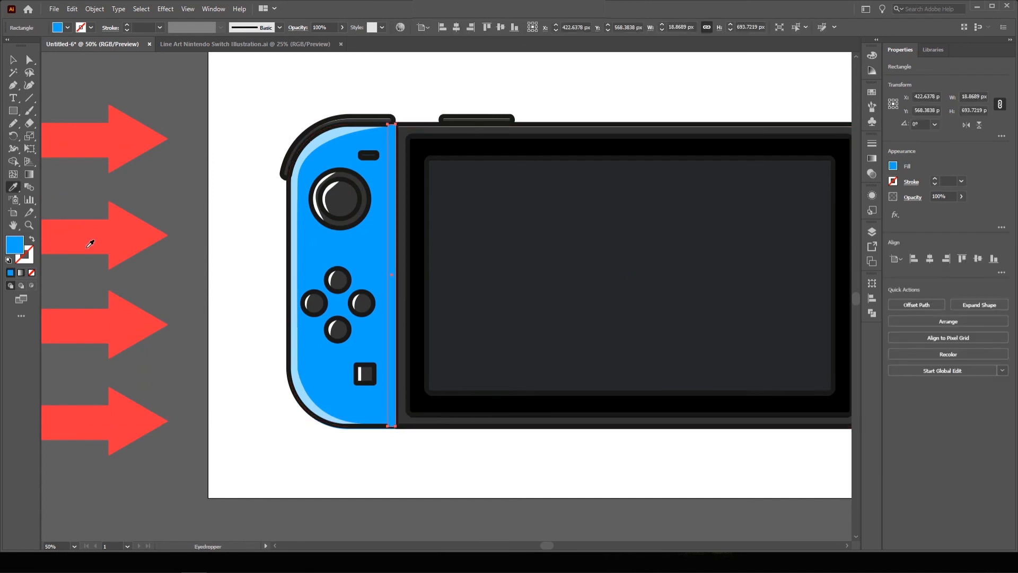
double_click(18, 250)
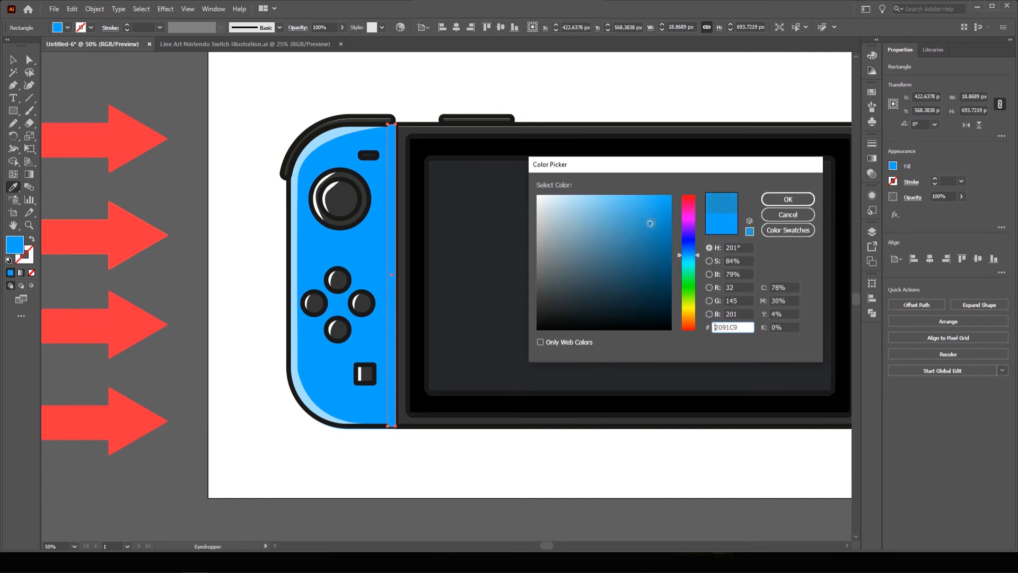
left_click(786, 199)
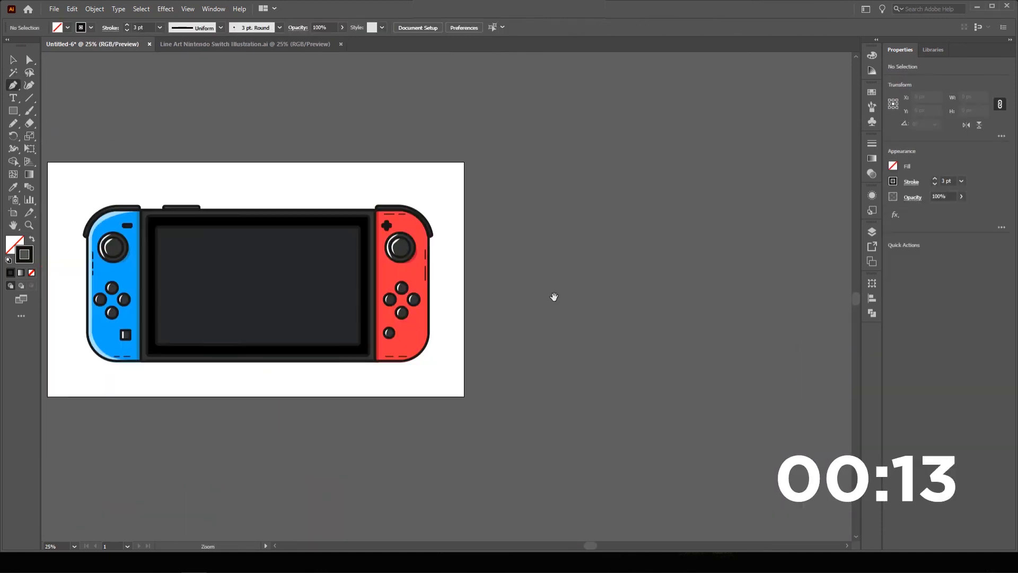
Outline the first two slanted stripe shapes with the Pen tool beside the artboard.
left_click_drag(554, 296, 498, 295)
left_click(478, 246)
left_click(516, 245)
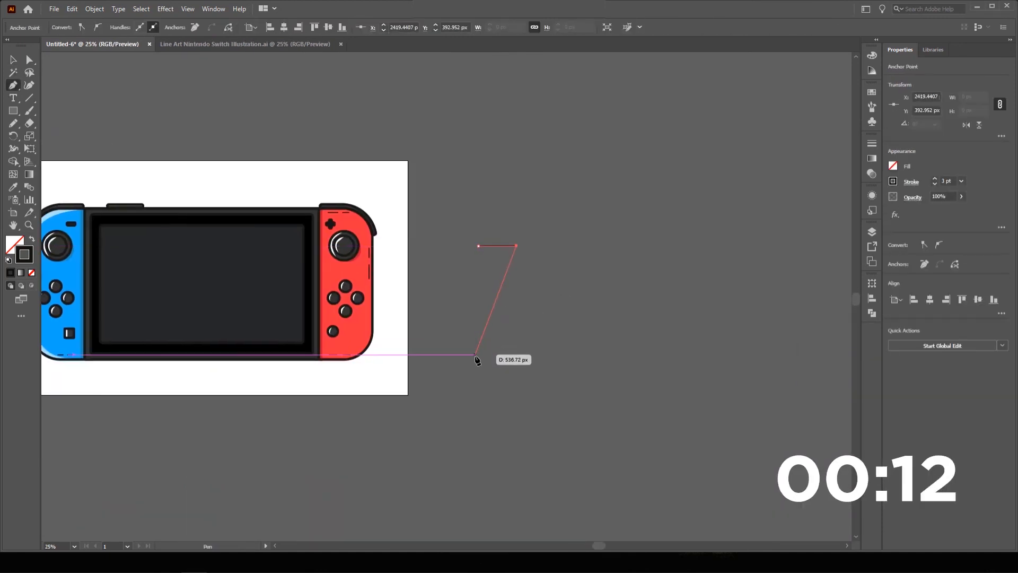
left_click(476, 354)
left_click(445, 354)
left_click(478, 246)
left_click(535, 246)
left_click(491, 354)
left_click(510, 354)
left_click(552, 248)
Draw the third slanted stripe and fill all three stripes white.
left_click(535, 246)
key("v")
left_click(570, 294)
key("p")
left_click(584, 248)
left_click(538, 353)
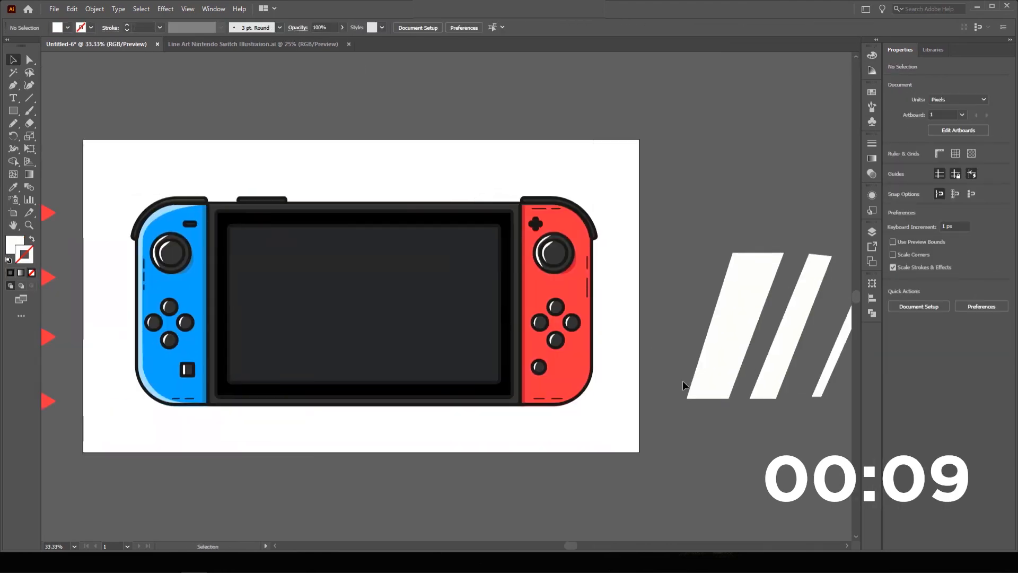
Move the three stripes onto the console screen and fit their corners to the screen edges.
left_click_drag(739, 318, 303, 295)
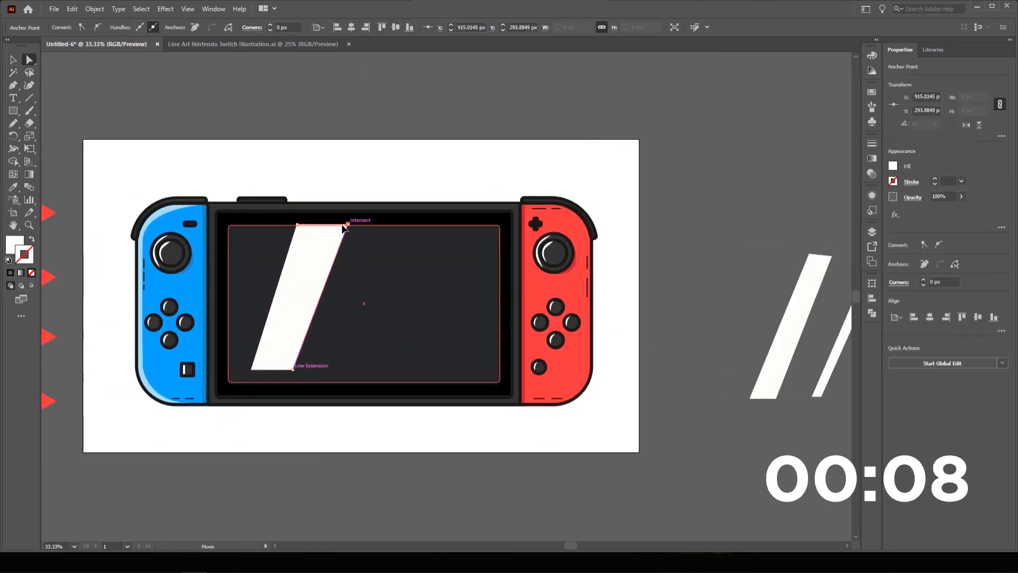
left_click_drag(272, 382, 248, 380)
key("v")
left_click_drag(786, 345, 323, 328)
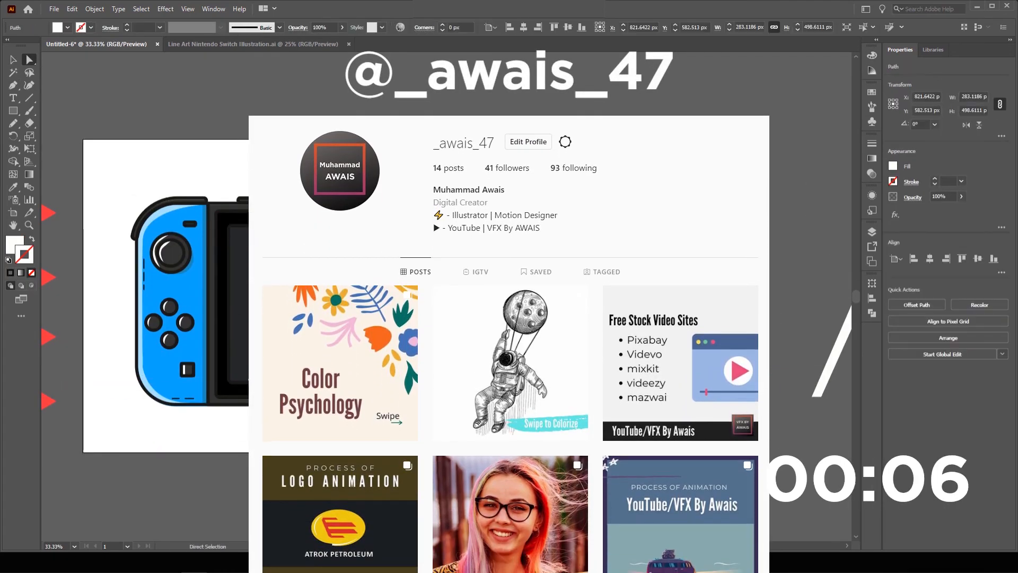
key("a")
left_click(294, 380)
key("v")
left_click_drag(837, 347, 340, 331)
key("a")
mouse_move(381, 226)
left_mouse_down()
mouse_move(361, 225)
mouse_move(372, 225)
left_mouse_up()
left_click_drag(248, 380, 259, 381)
Lower each stripe's opacity to 20%.
key("v")
left_click(301, 259)
left_click(322, 27)
left_click(331, 259)
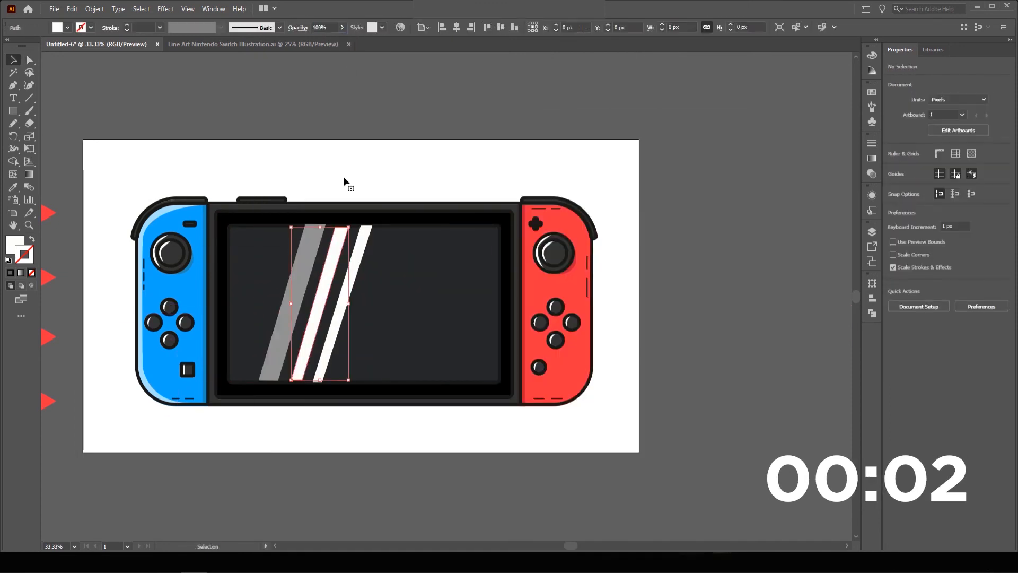
left_click(356, 260)
left_click(322, 27)
type("20")
scroll(496, 281, "down", 4)
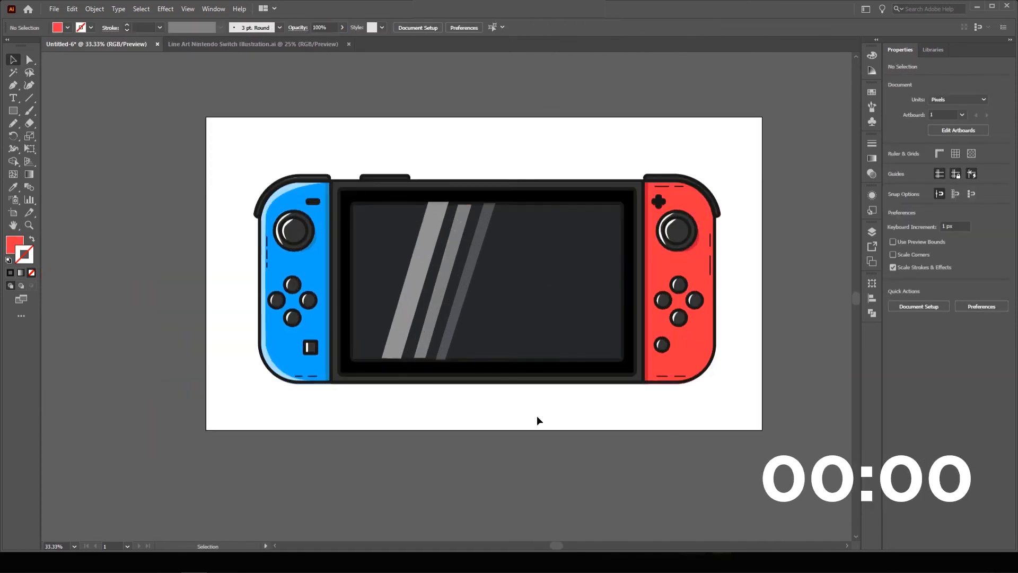
Zoom in on the blue Joy-Con with Direct Selection and check the light blue edge highlight.
left_click(30, 61)
left_click(374, 299, "ctrl")
left_click(393, 220, "ctrl")
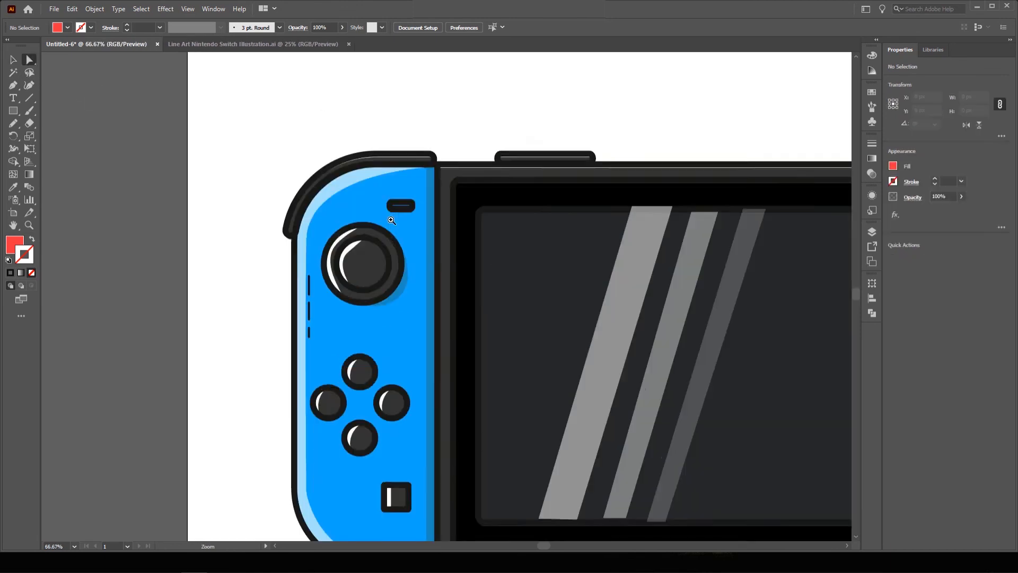
left_click(397, 277, "ctrl")
left_click(379, 247)
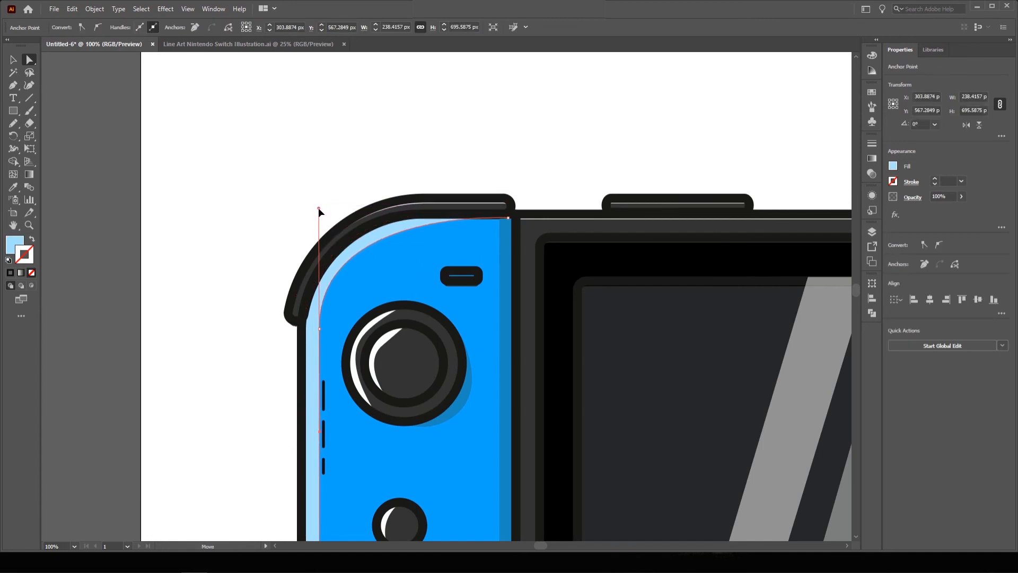
left_click(318, 207)
Thin the blue joystick's crescent shine and check the button shines.
left_click(435, 377, "ctrl")
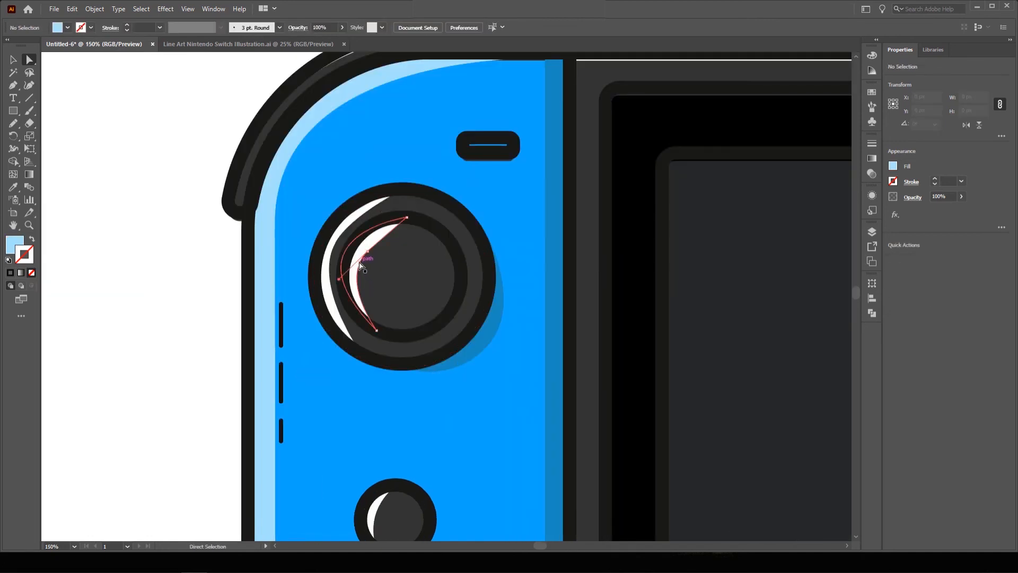
left_click(348, 278)
left_click_drag(340, 280, 353, 286)
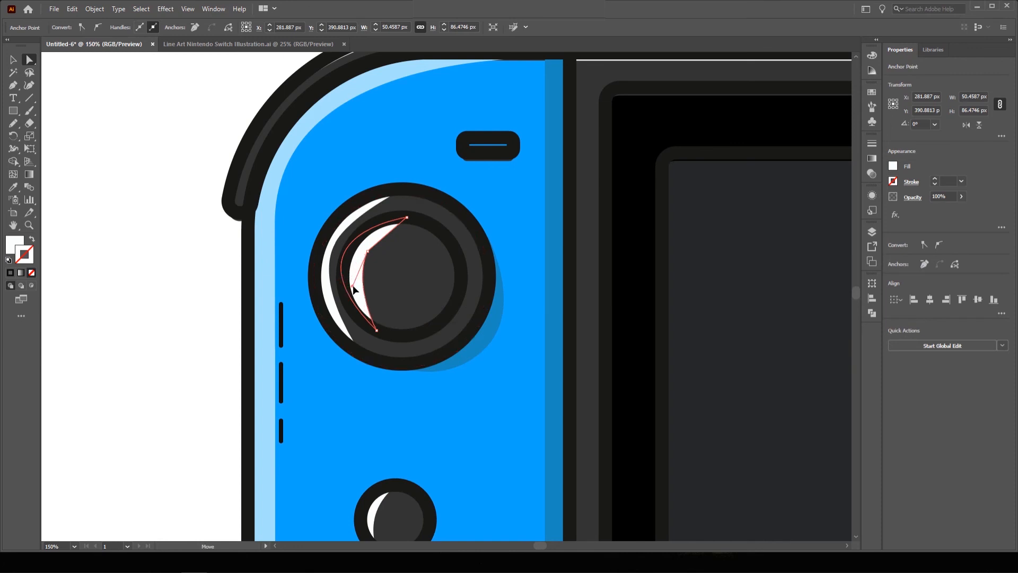
left_click(223, 284)
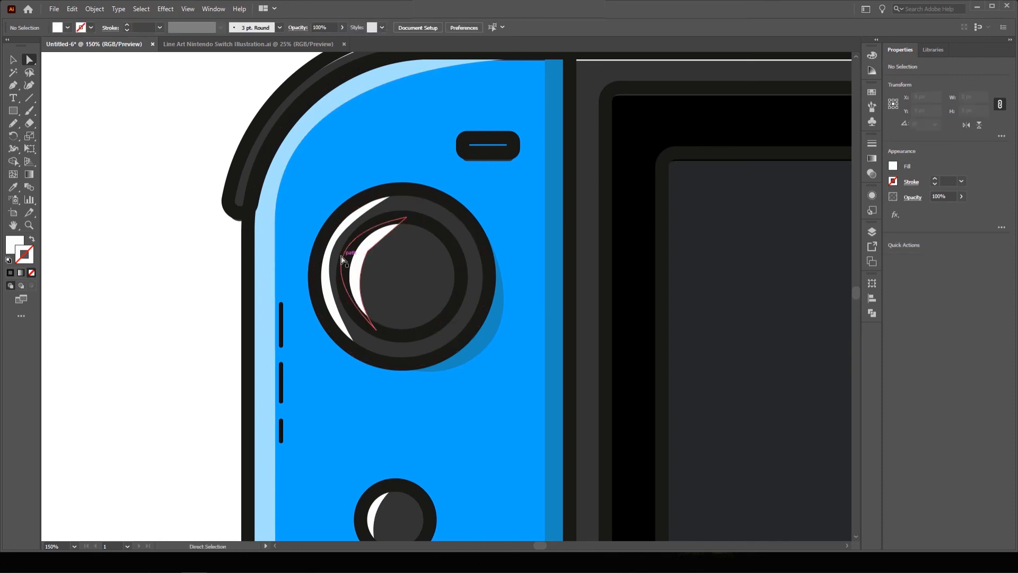
left_click(327, 264)
left_click(334, 244)
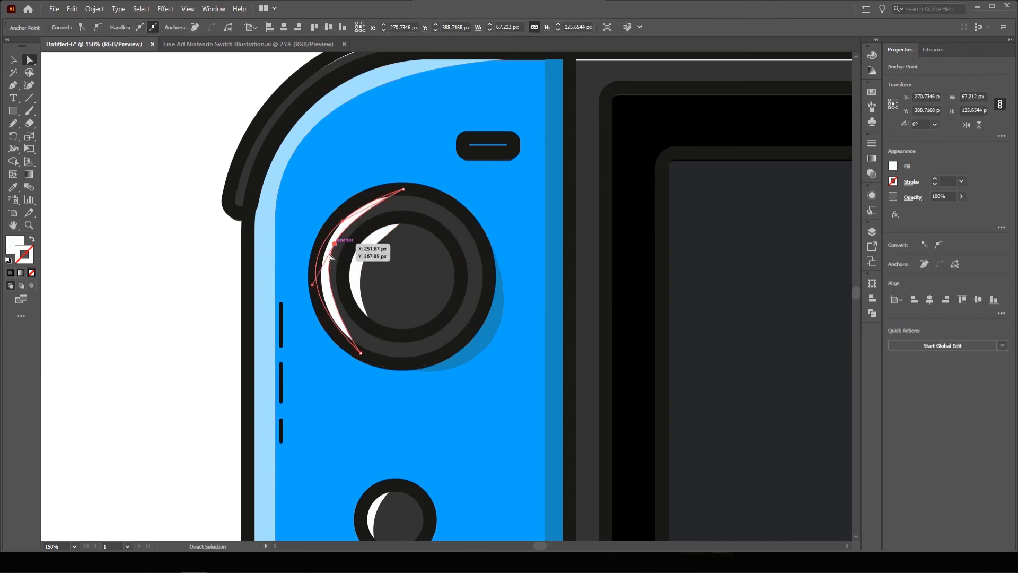
scroll(403, 297, "down", 5)
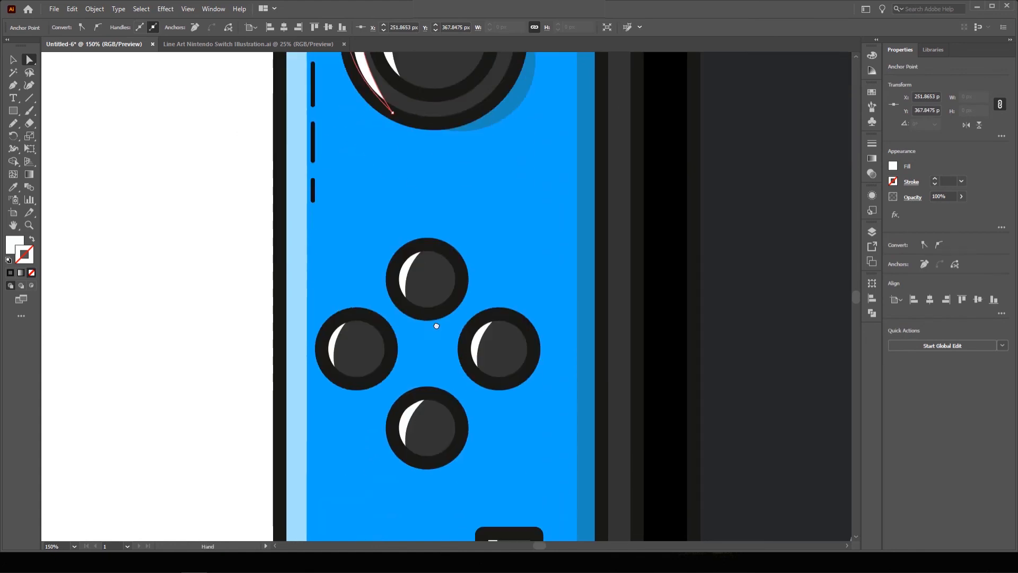
left_click(411, 465)
left_click(466, 355)
left_click(546, 411)
left_click(559, 421, "ctrl+alt")
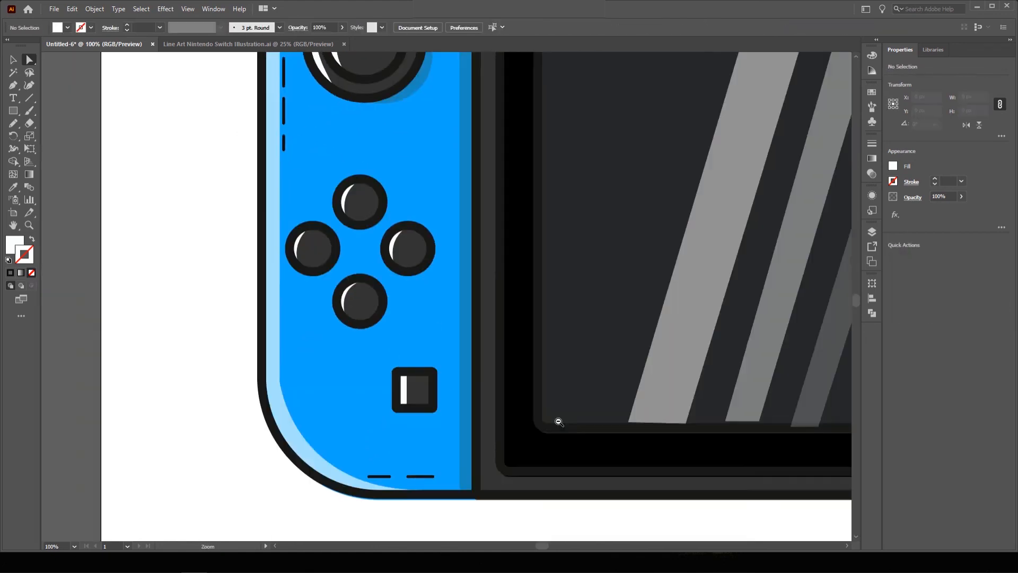
Adjust the bottom-left corners of the first and third screen stripes.
left_click(741, 402, "ctrl")
left_click_drag(275, 325, 288, 326)
left_click_drag(516, 331, 517, 328)
scroll(517, 328, "down", 4)
scroll(726, 297, "up", 4)
Reshape the red Joy-Con's small button and joystick crescent shines.
left_click(443, 395)
left_click(575, 231)
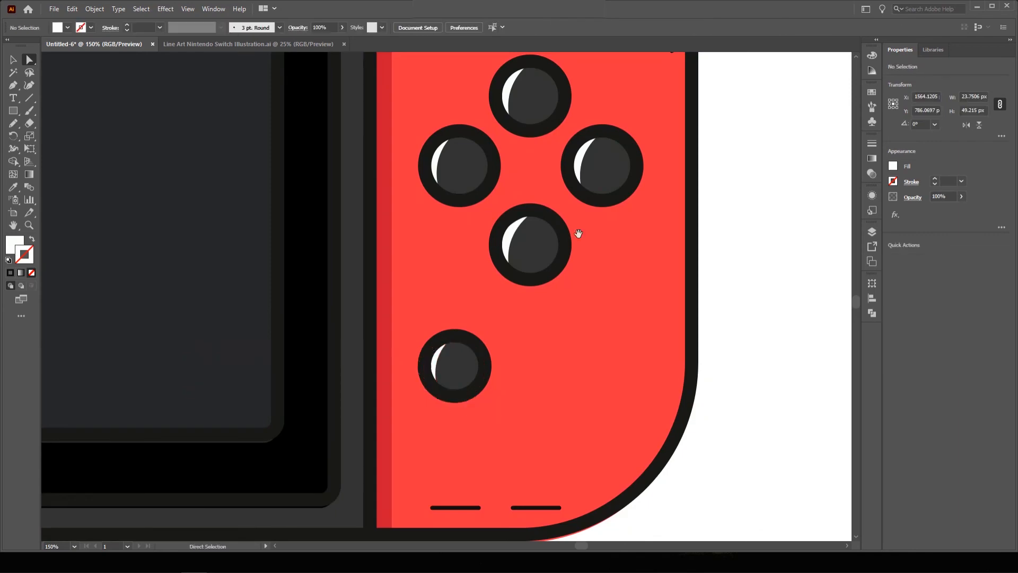
scroll(576, 232, "up", 5)
left_click_drag(571, 304, 571, 332)
left_click(591, 302)
left_click_drag(775, 524, 577, 293)
Shorten and reposition the side dashes, and align the third stripe's top with the others.
left_click_drag(577, 156, 579, 183)
left_click_drag(435, 477, 626, 122)
left_click_drag(631, 433, 609, 433)
left_click_drag(416, 367, 616, 265)
left_click_drag(703, 228, 702, 238)
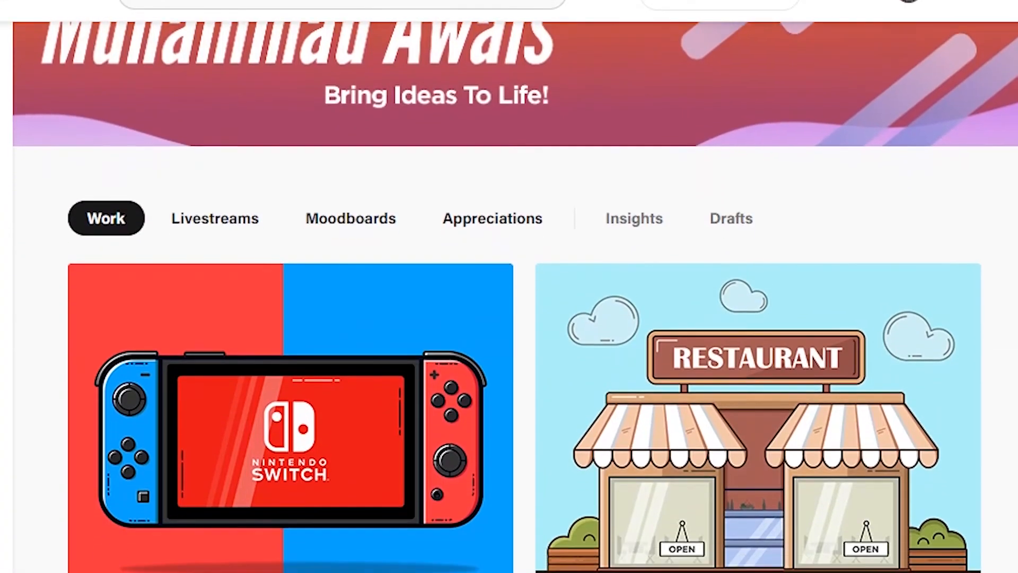
scroll(509, 297, "down", 7)
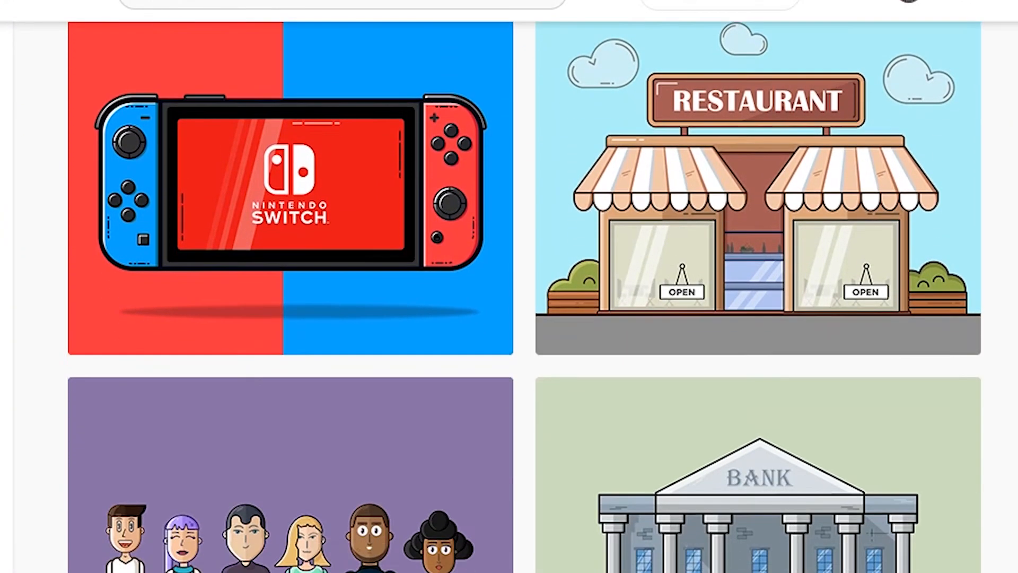
scroll(509, 297, "down", 7)
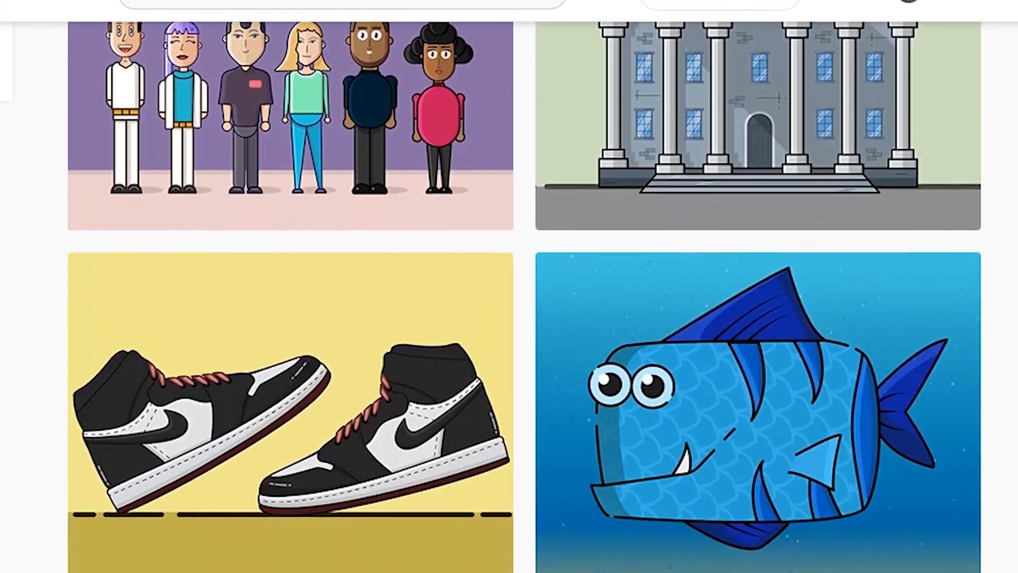
scroll(509, 296, "down", 2)
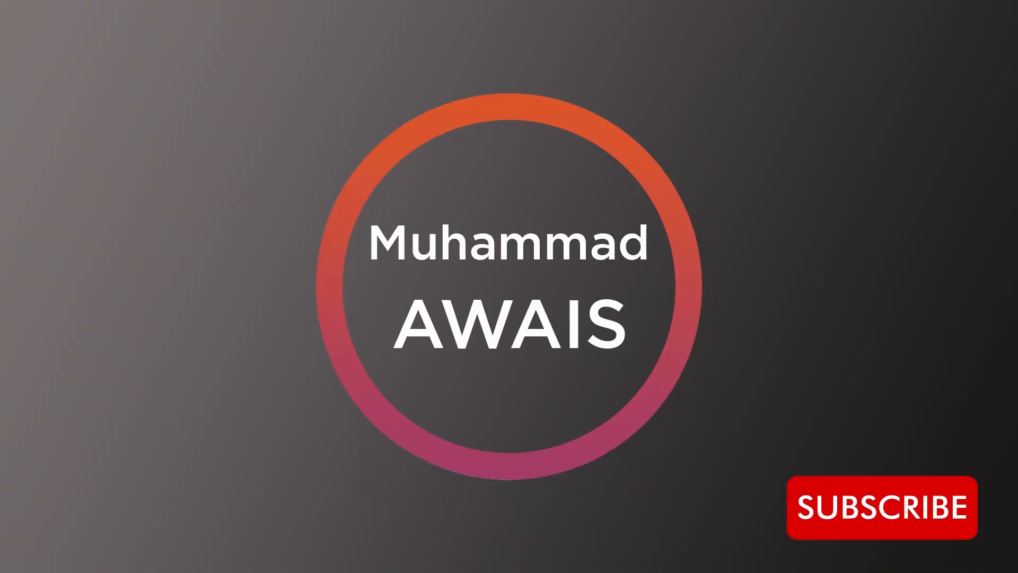